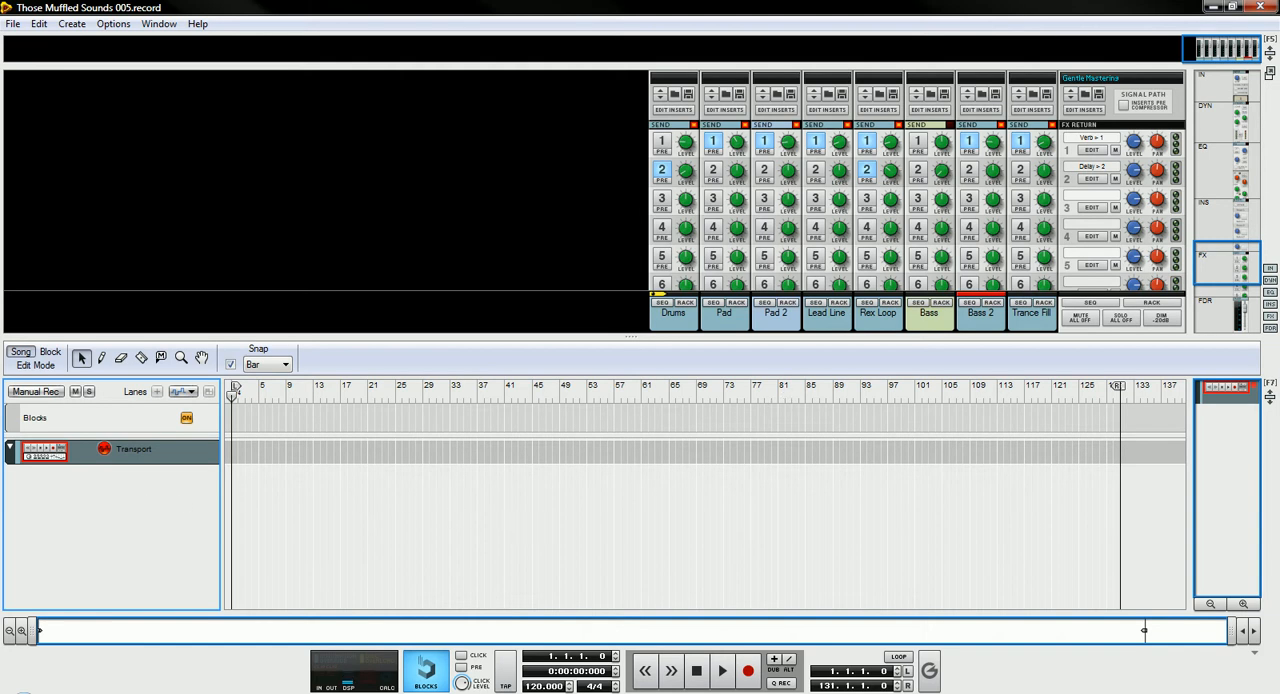
- Show the rack and turn it to the rear to examine the cabling between the Combinators and mix channels
key("F6")
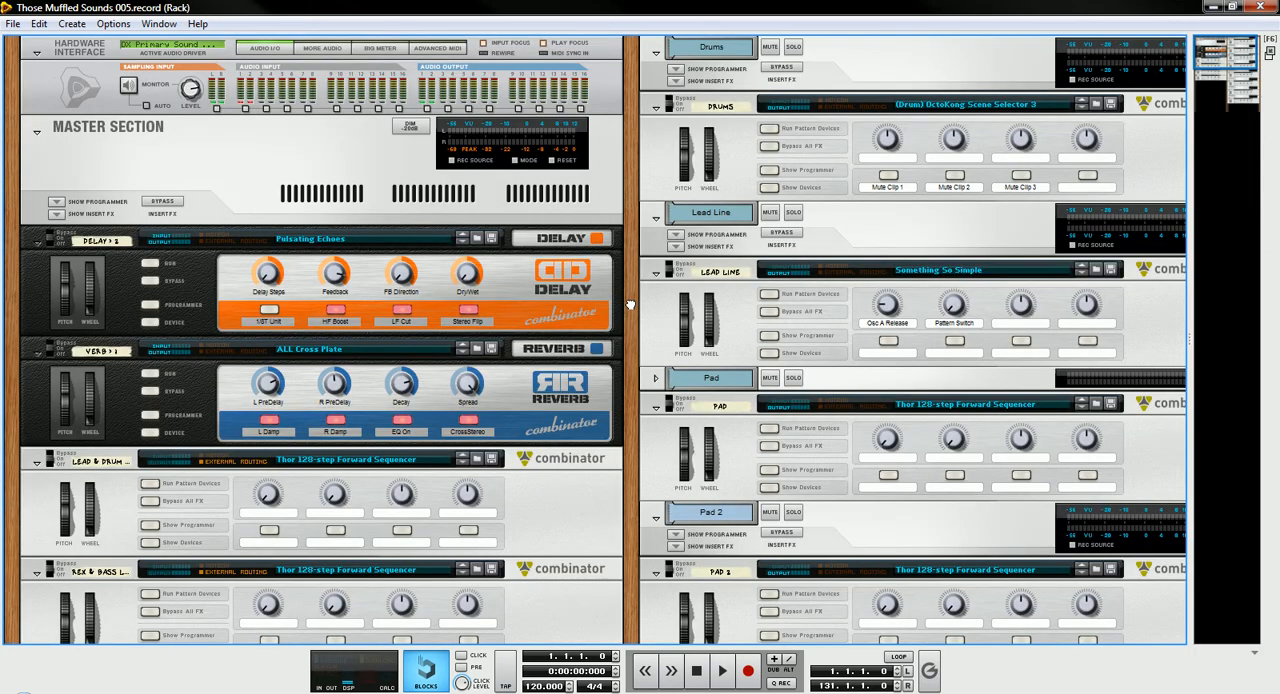
scroll(632, 300, "down", 4)
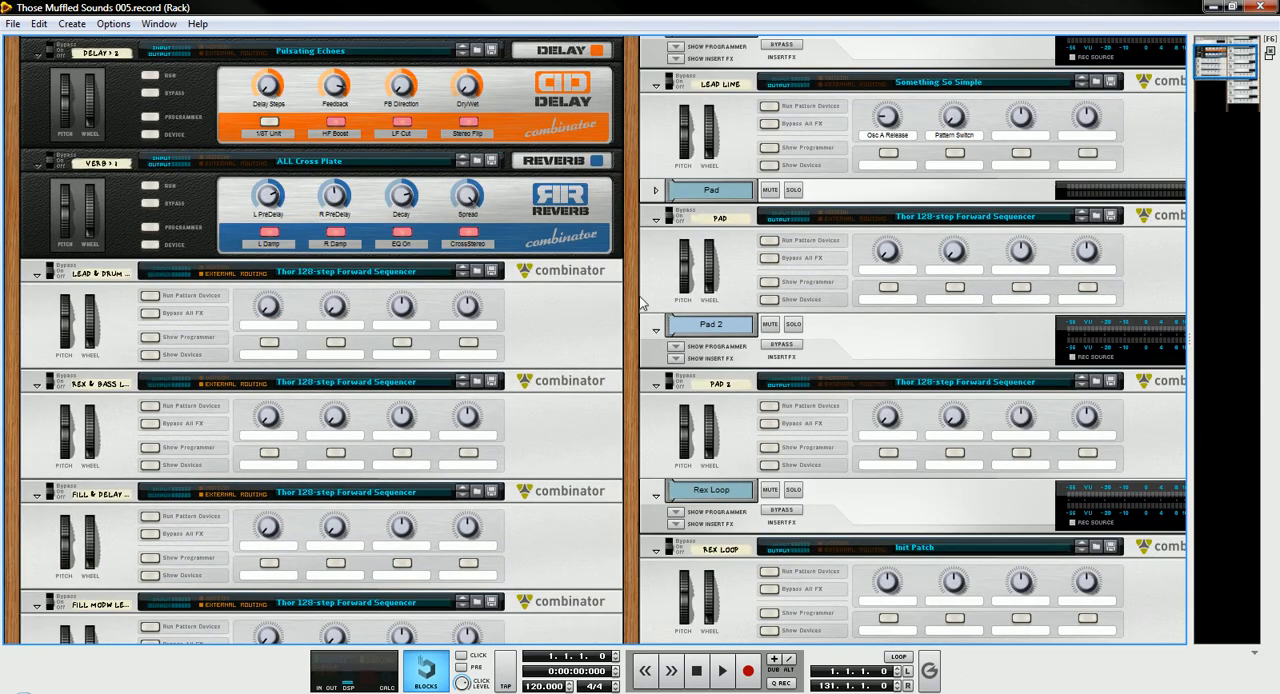
scroll(640, 270, "down", 4)
scroll(640, 268, "up", 2)
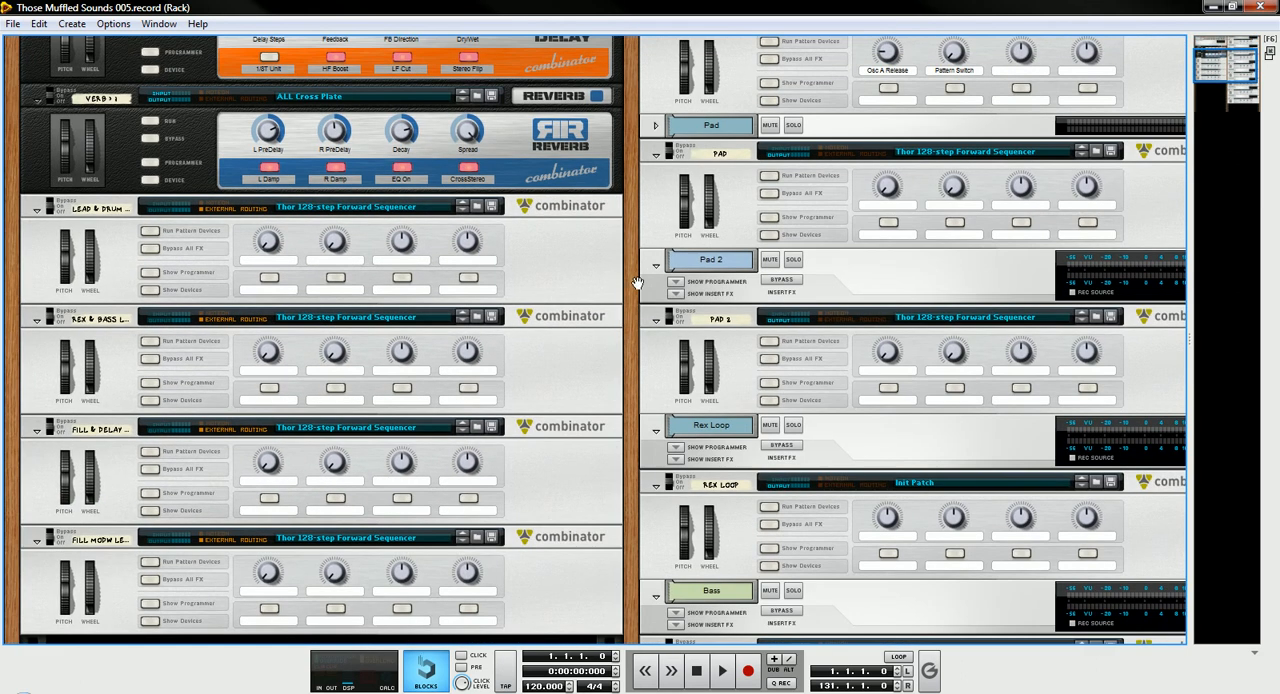
key("Tab")
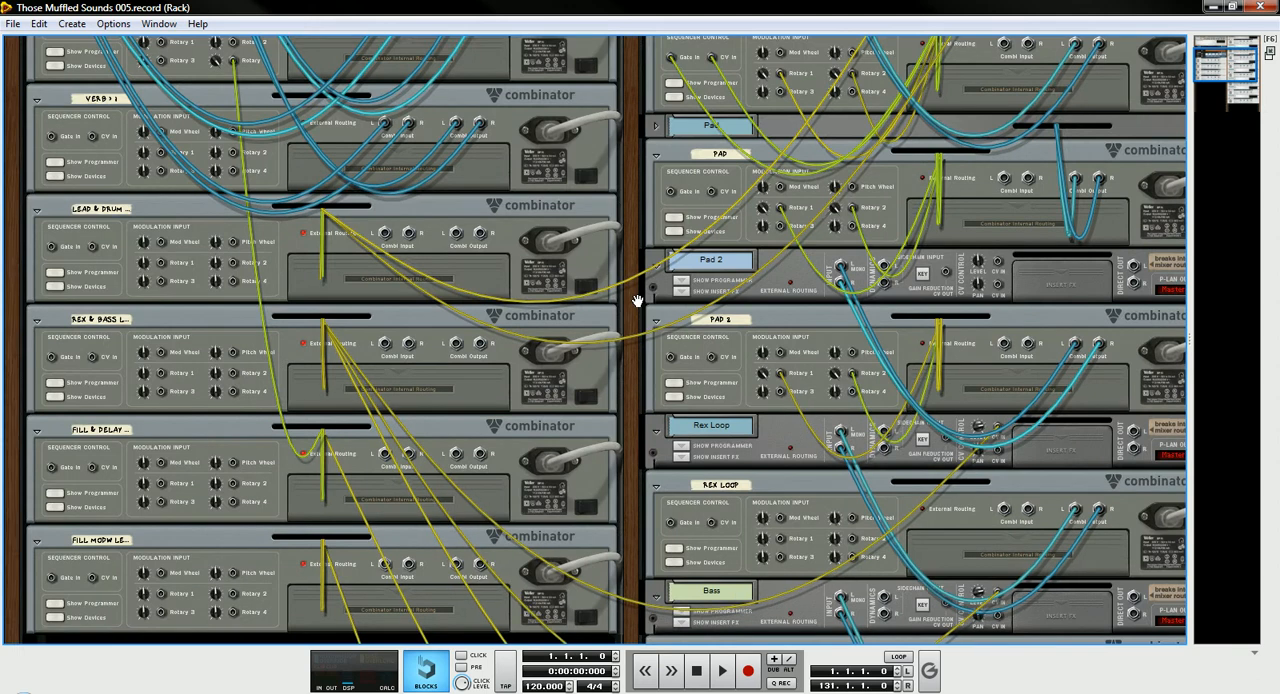
left_click_drag(630, 328, 621, 169)
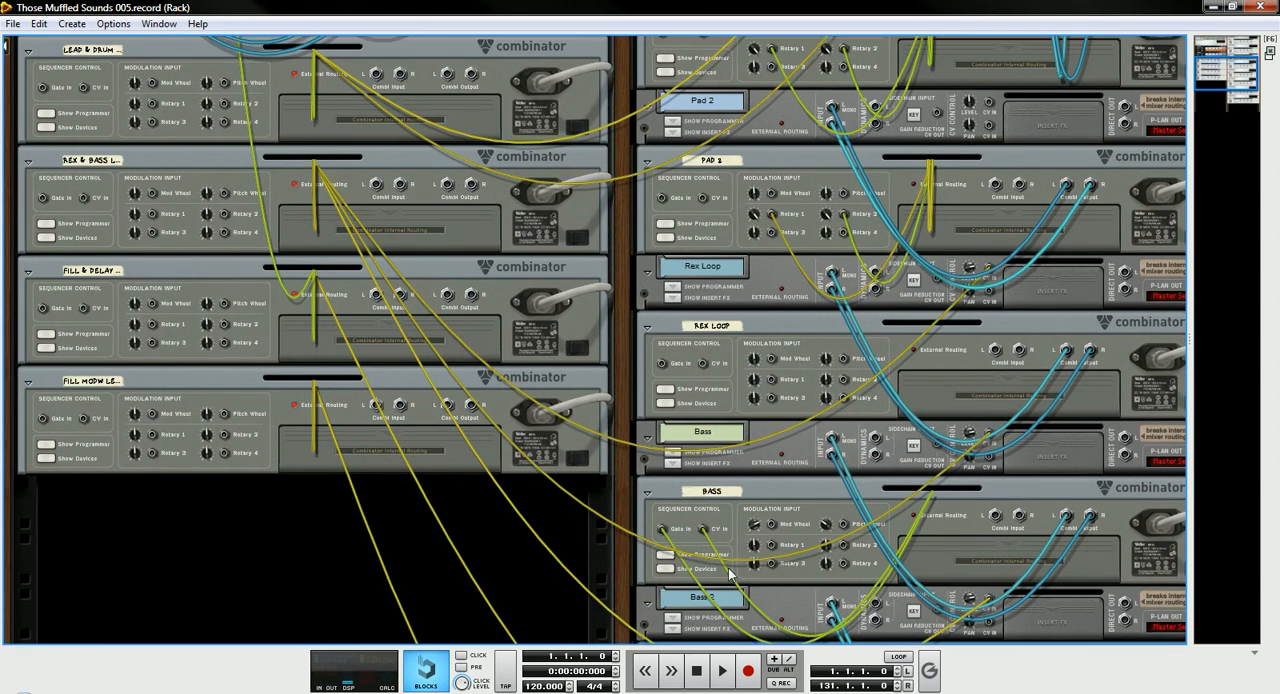
left_click_drag(626, 377, 638, 558)
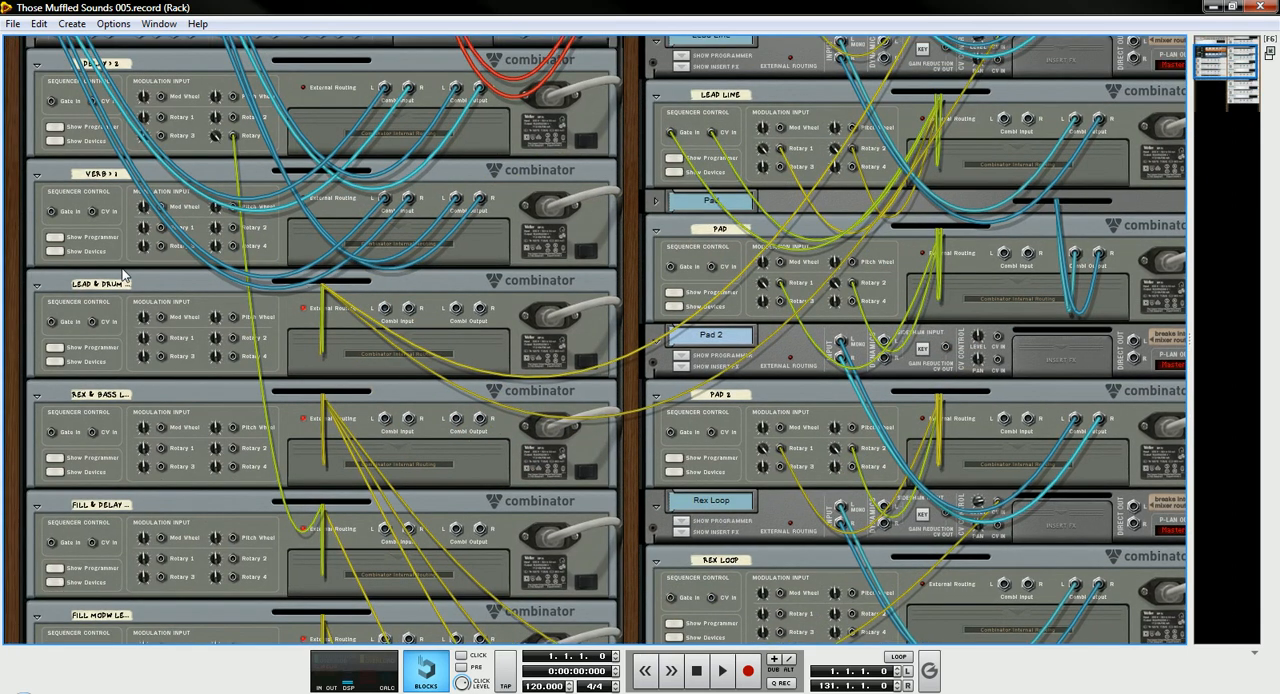
- Reveal the devices inside the Verb 1 Combinator to inspect their wiring, and hide them again
left_click(54, 251)
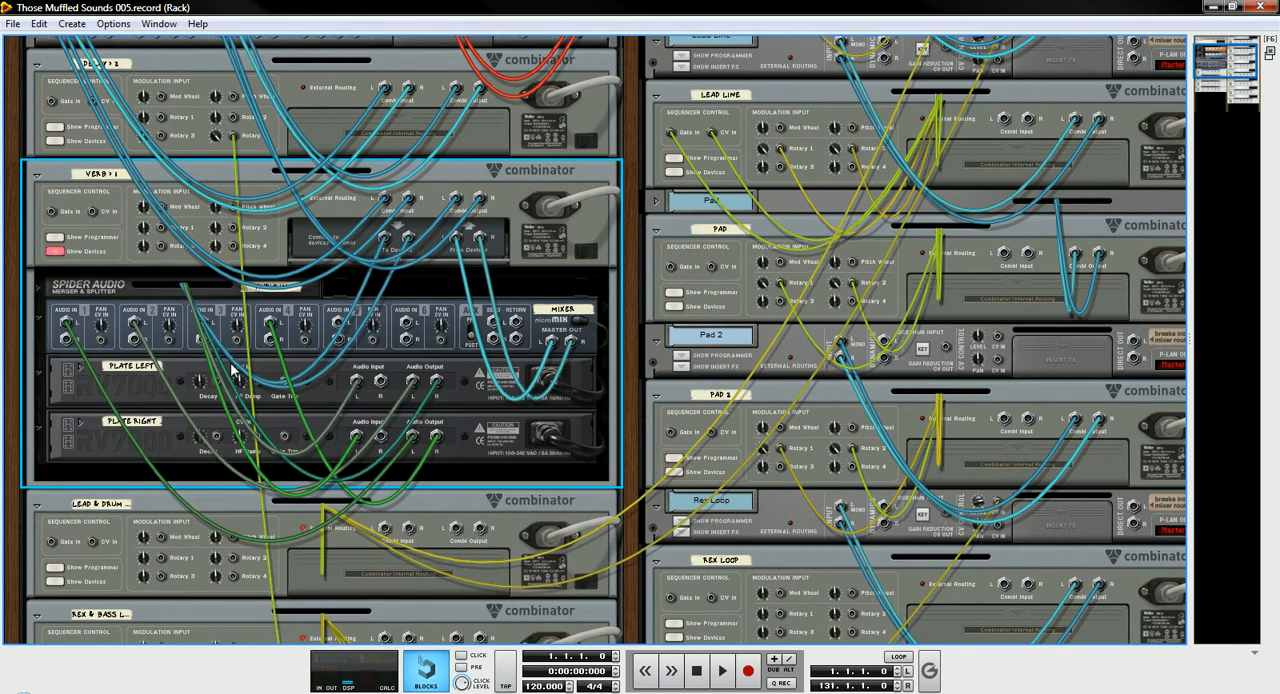
left_click(54, 251)
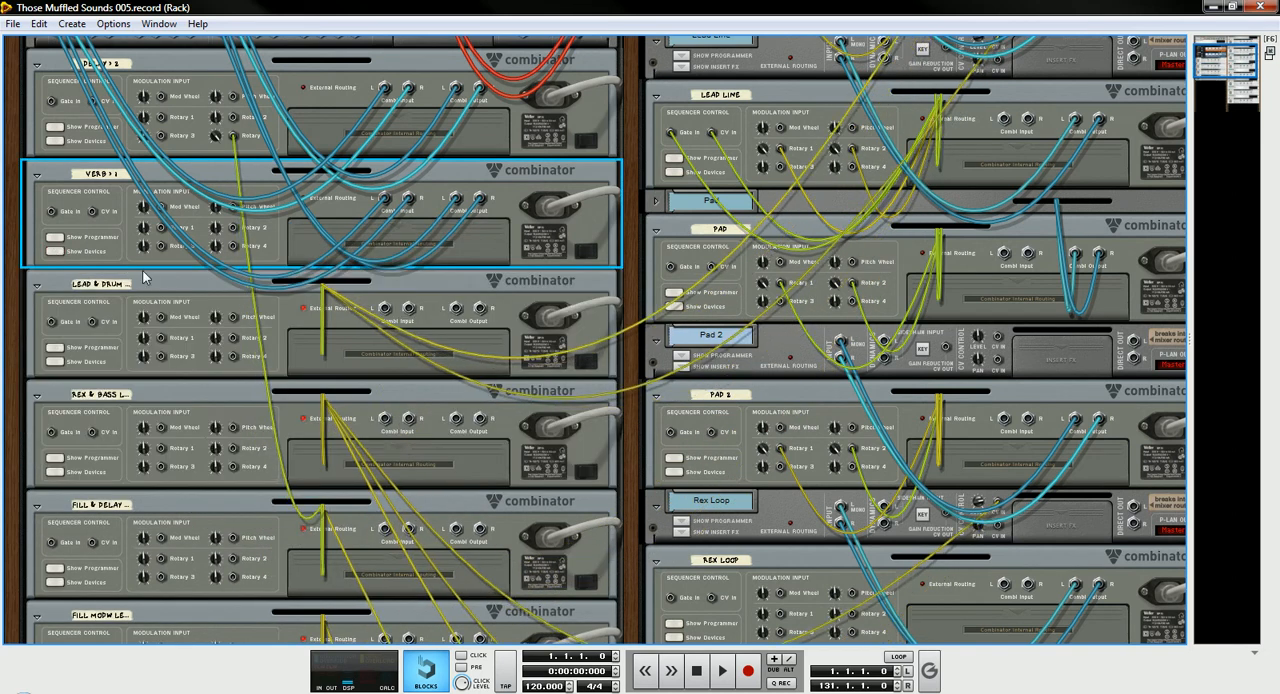
scroll(48, 190, "up", 2)
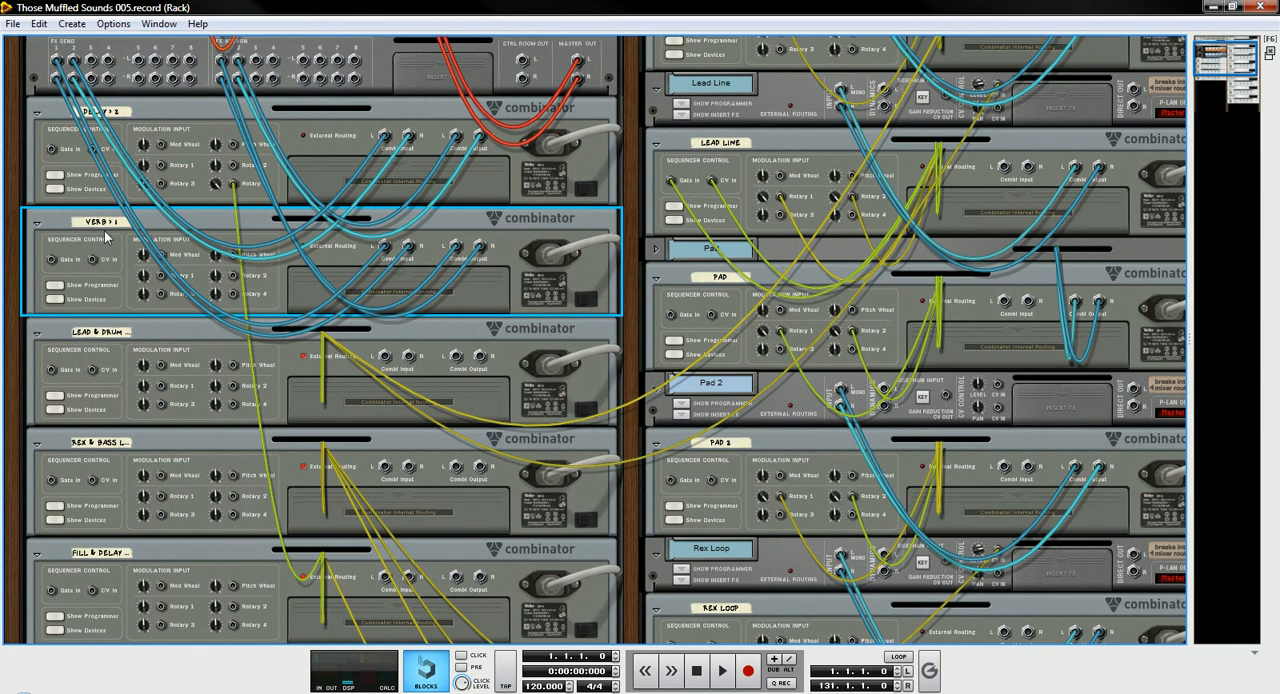
scroll(110, 252, "down", 3)
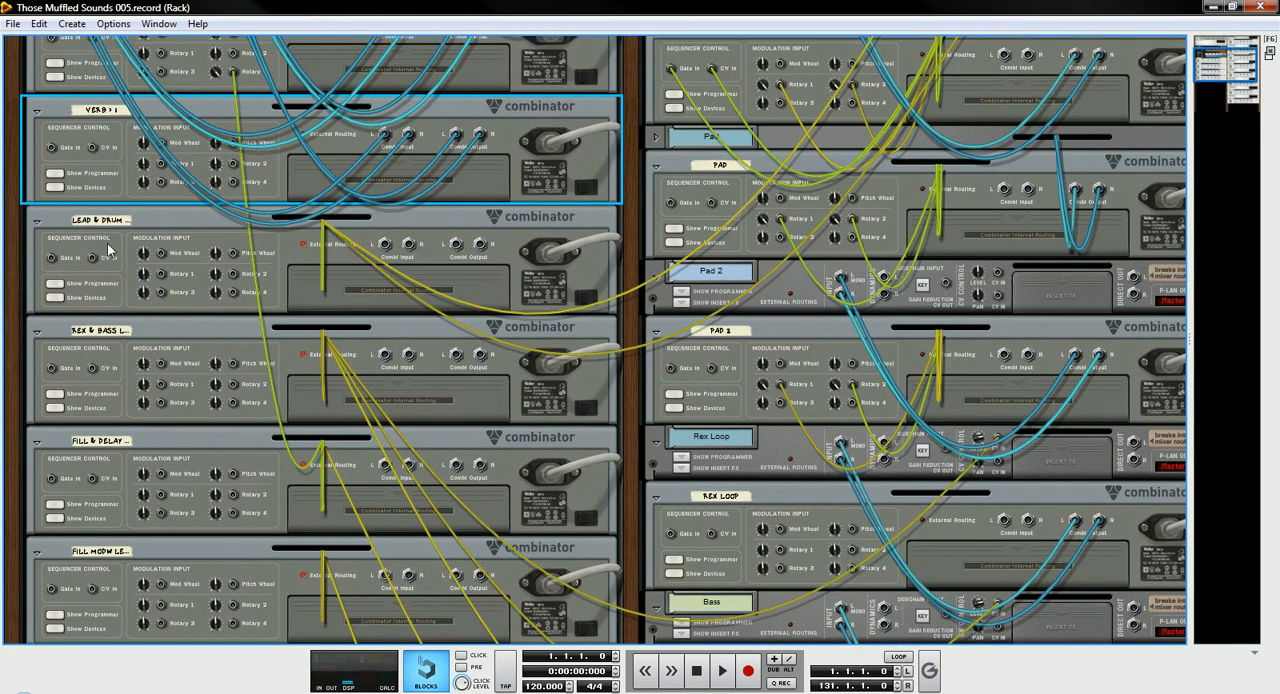
- Show the devices inside the Lead & Drum Combinator and unfold all of them
left_click(54, 297)
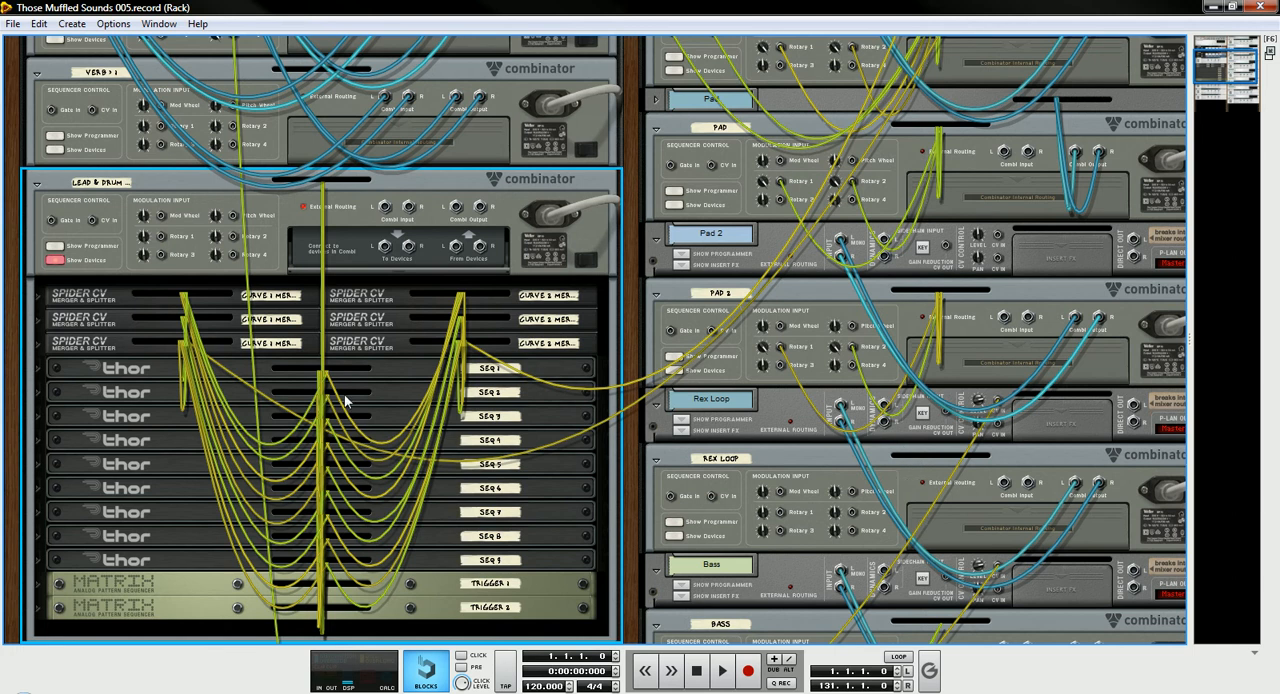
left_click(37, 563)
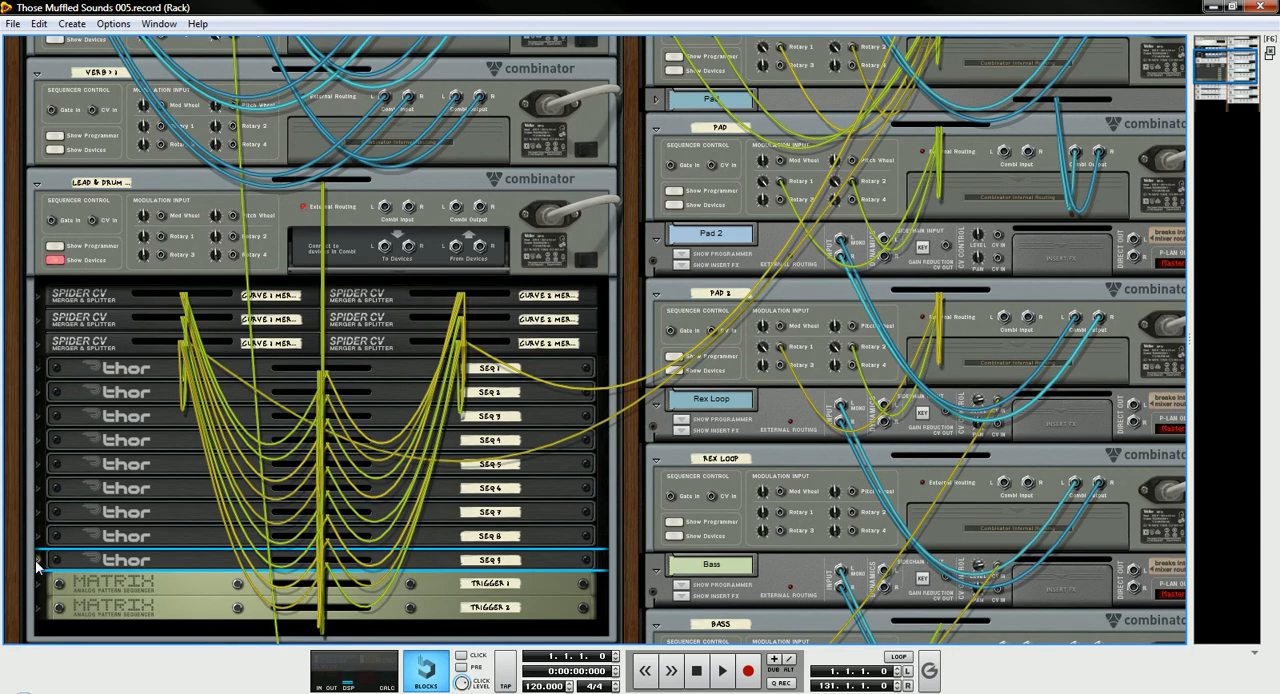
left_click(37, 563, "alt")
scroll(168, 328, "down", 8)
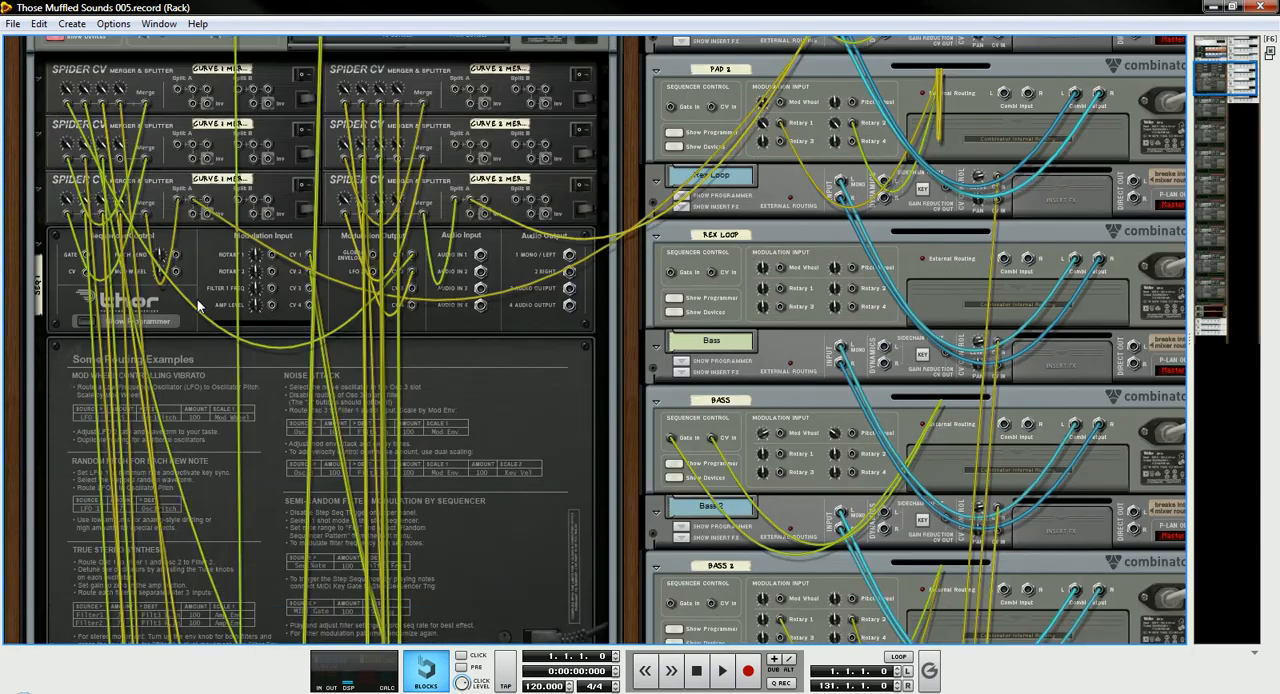
- Examine how the step sequencer CV cables chain one Thor to the next inside the Lead & Drum Combinator
scroll(331, 294, "down", 7)
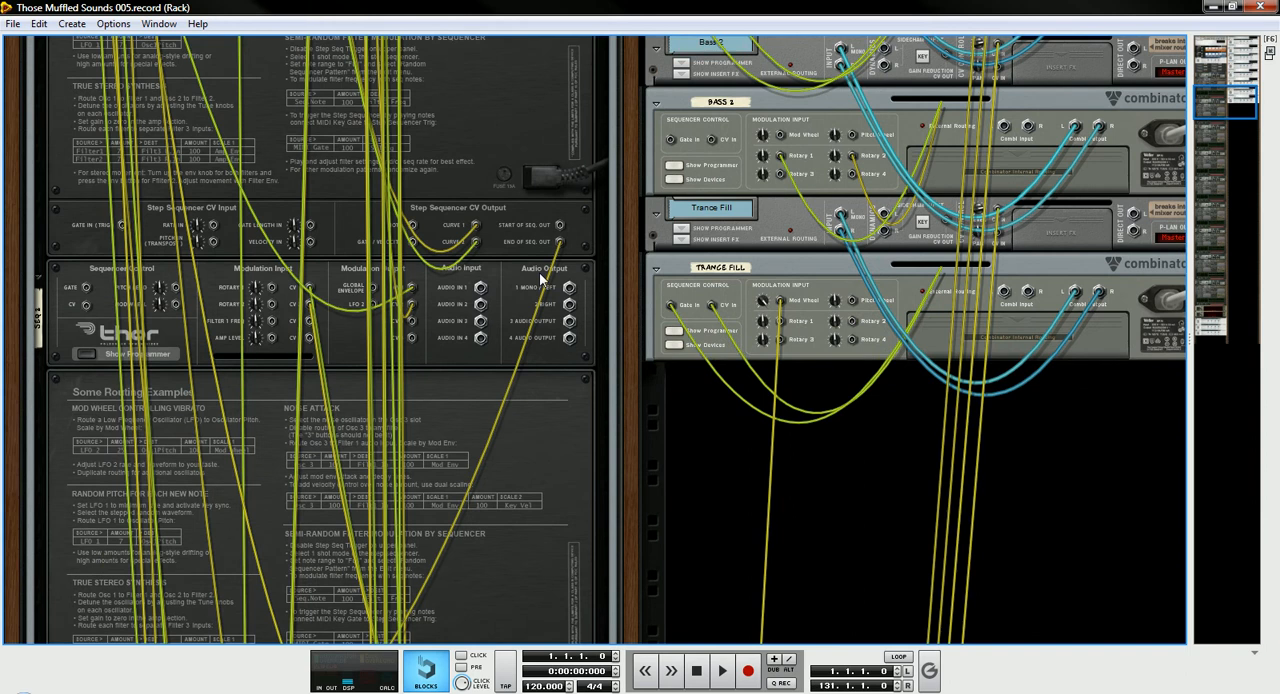
scroll(540, 279, "down", 6)
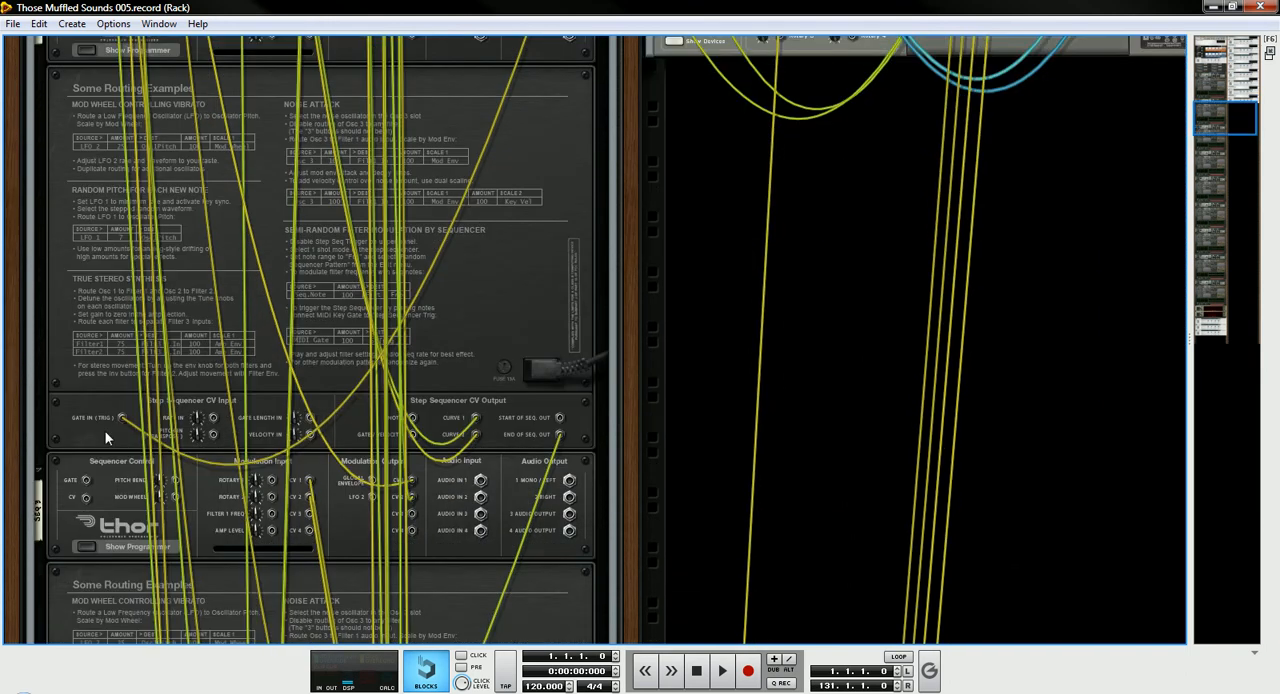
scroll(594, 297, "down", 3)
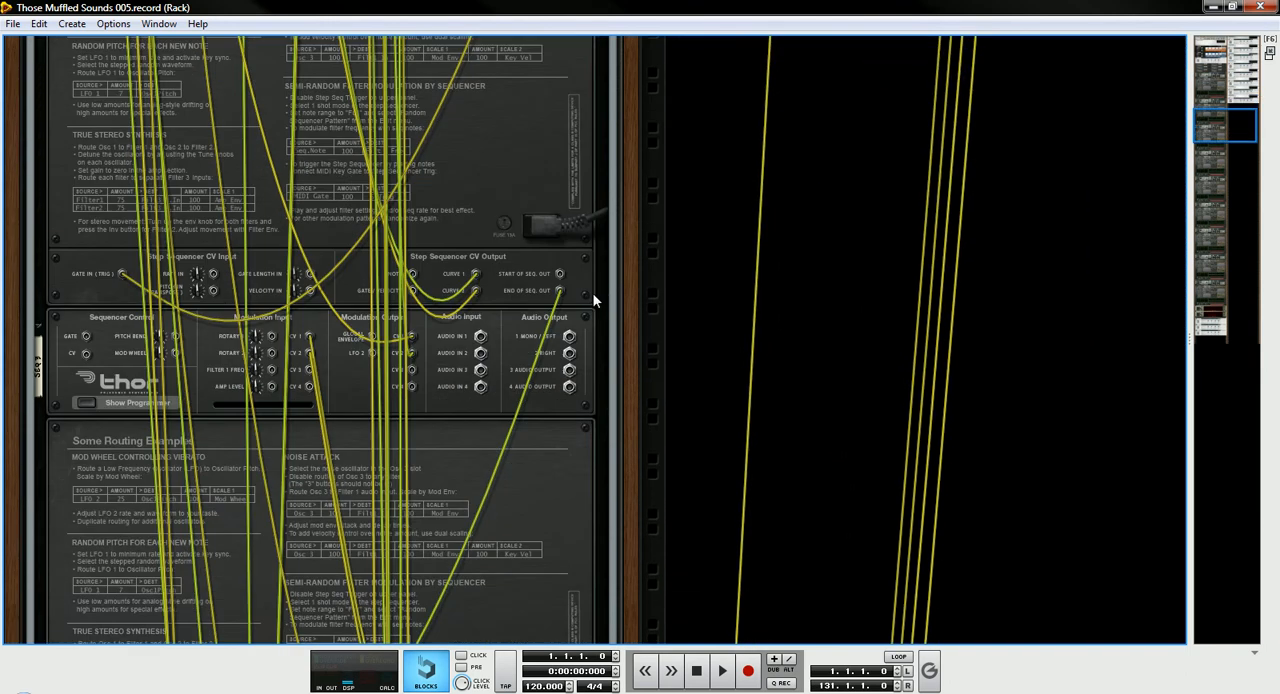
scroll(362, 607, "down", 5)
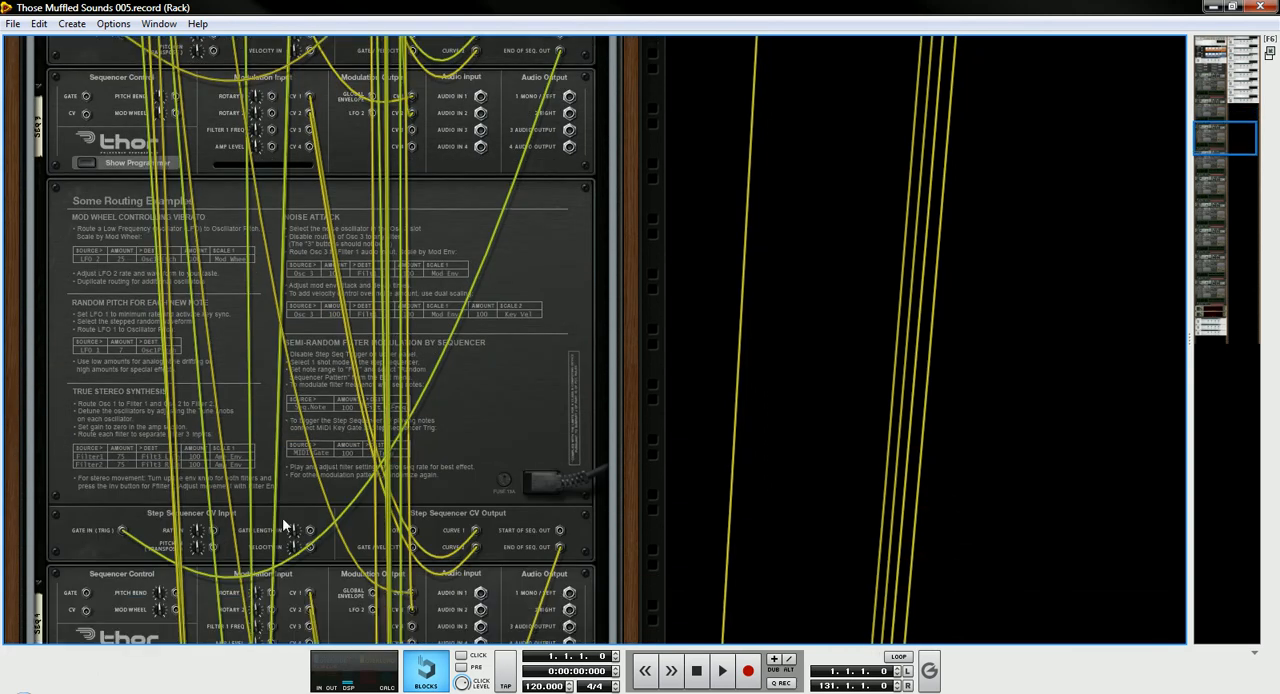
scroll(309, 406, "down", 10)
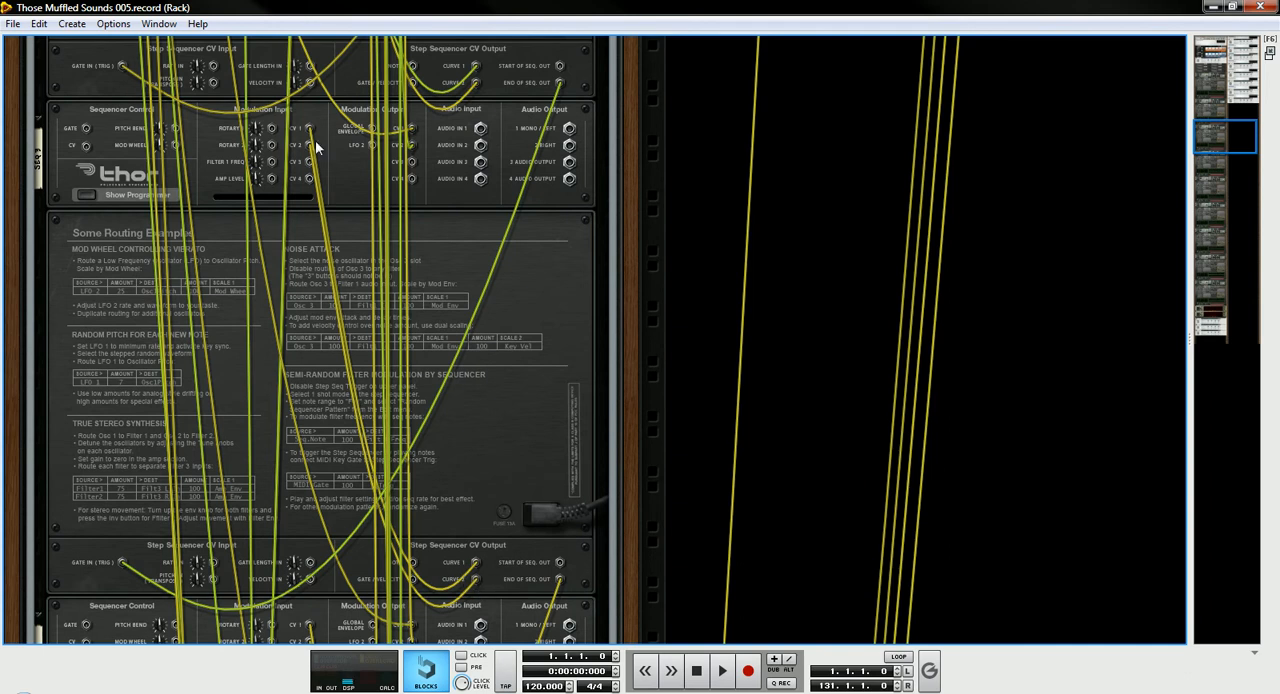
- Turn the rack to the front and review the modulation routings and step sequencers of the Lead & Drum Thors
key("Tab")
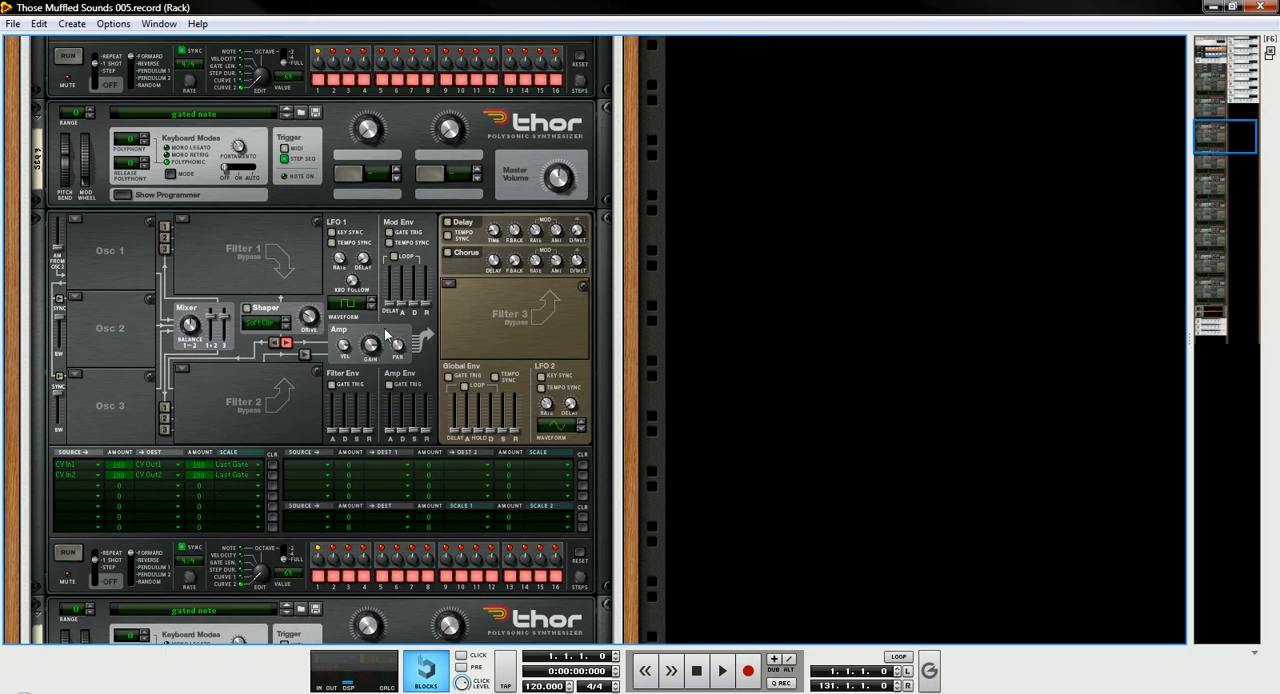
scroll(385, 335, "up", 2)
scroll(385, 335, "up", 5)
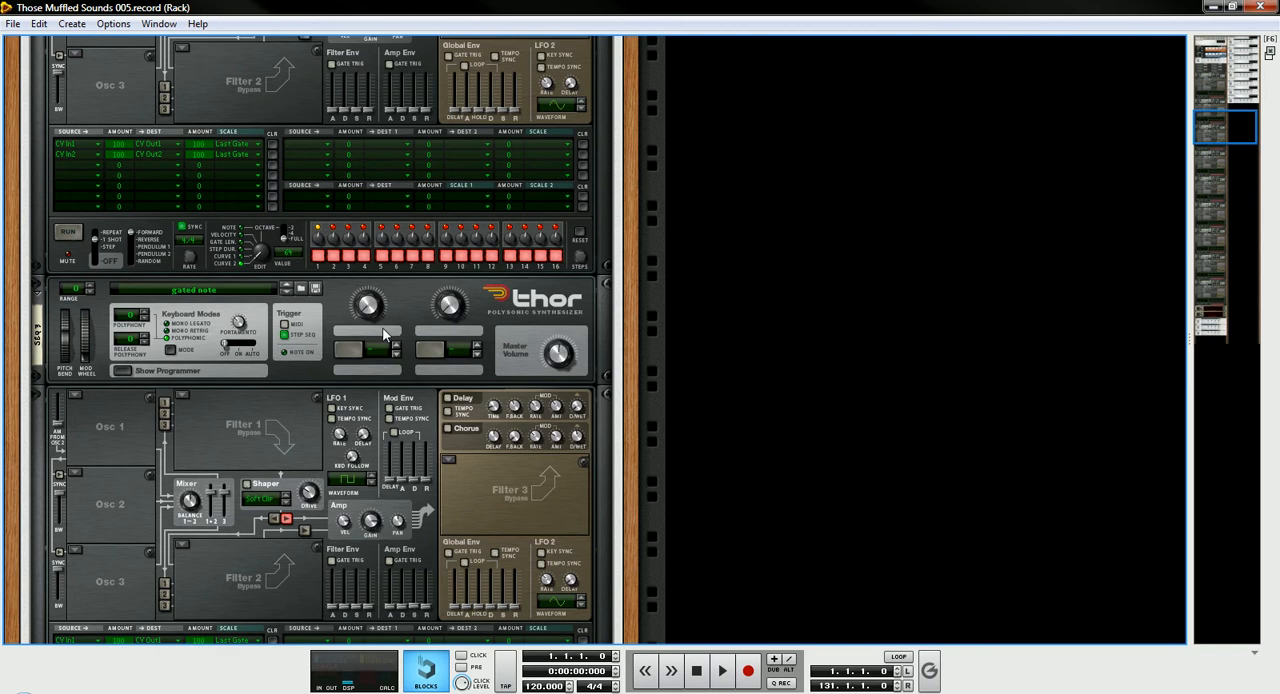
scroll(383, 335, "up", 10)
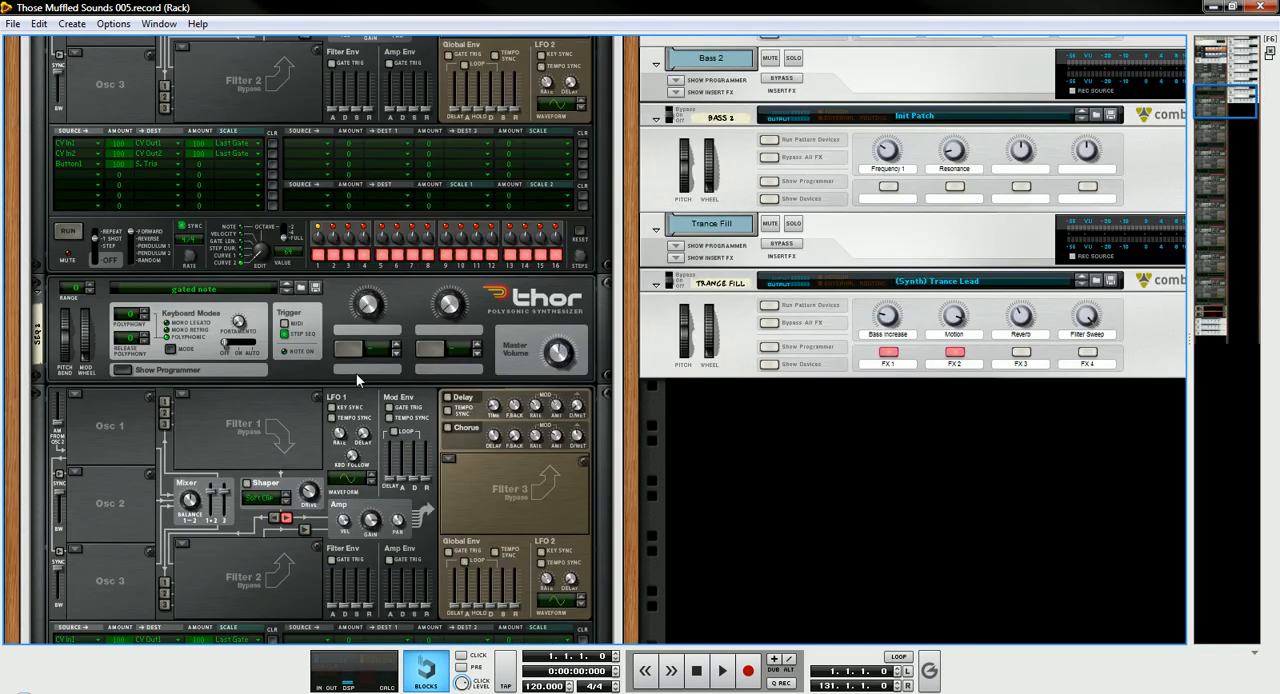
scroll(343, 405, "up", 11)
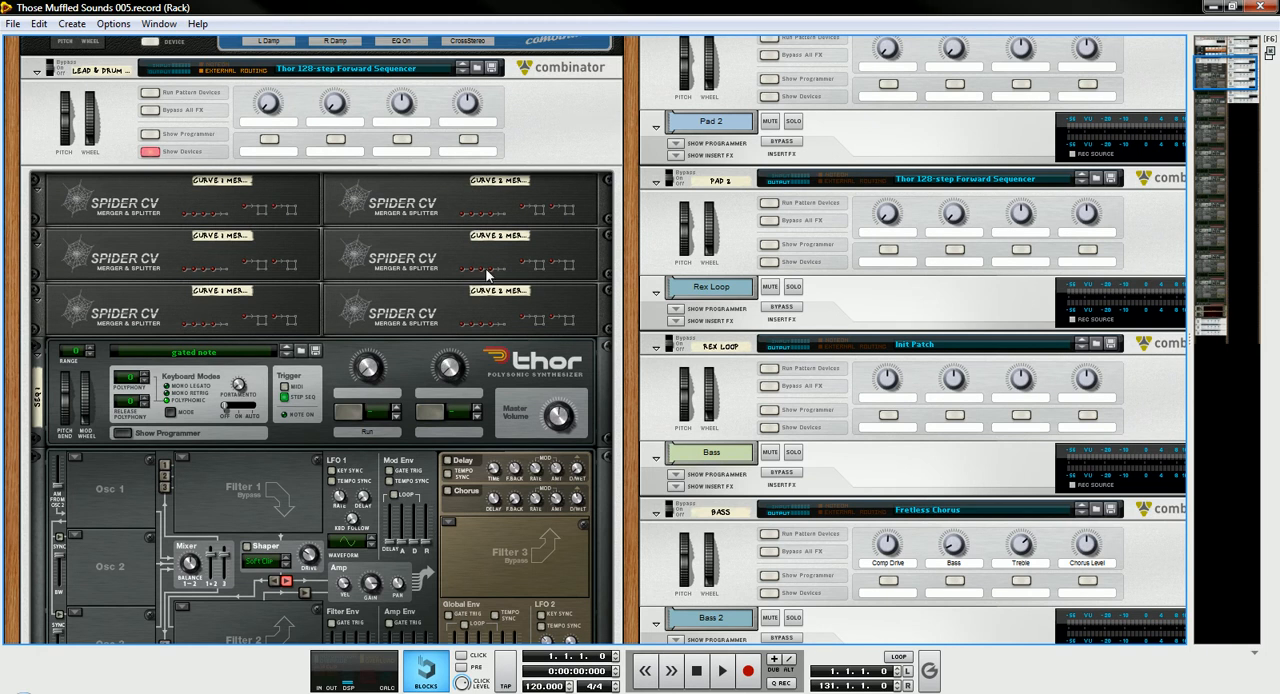
- Turn the rack to the rear and trace the cables from the Curve merger Spider CVs to the devices they control
key("Tab")
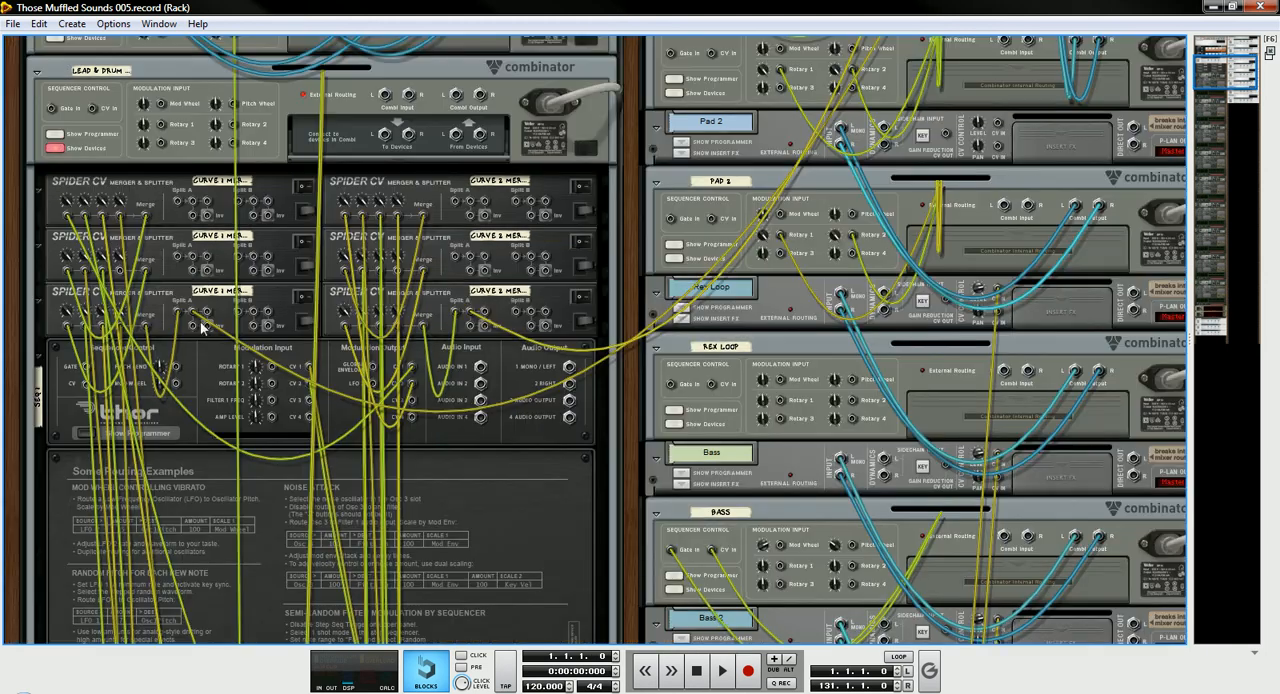
left_click(195, 317)
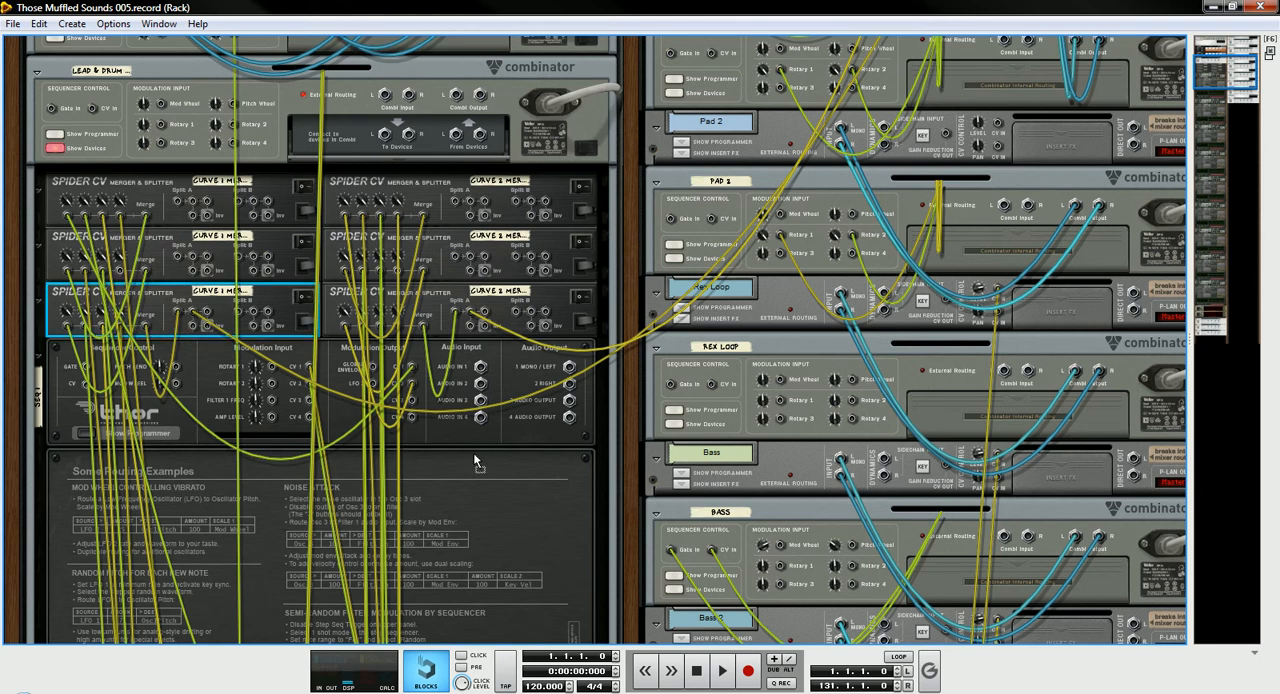
left_click_drag(287, 320, 195, 313)
scroll(904, 190, "up", 10)
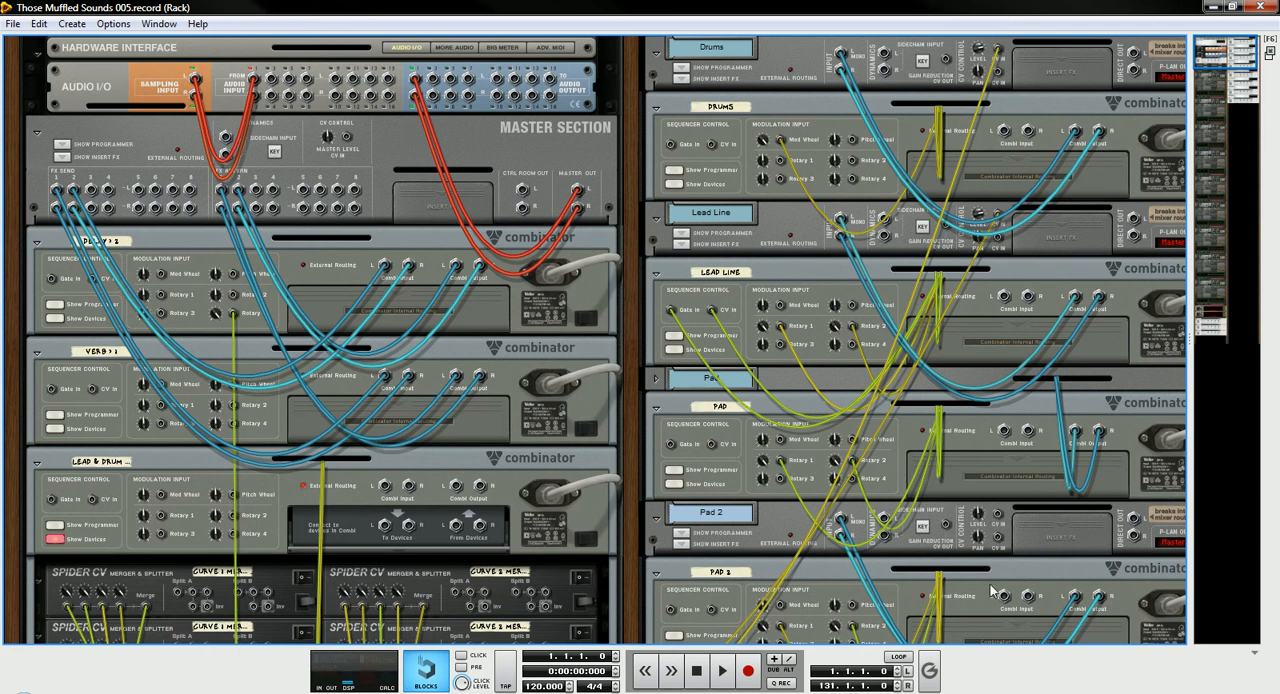
scroll(987, 560, "down", 3)
scroll(990, 448, "down", 1)
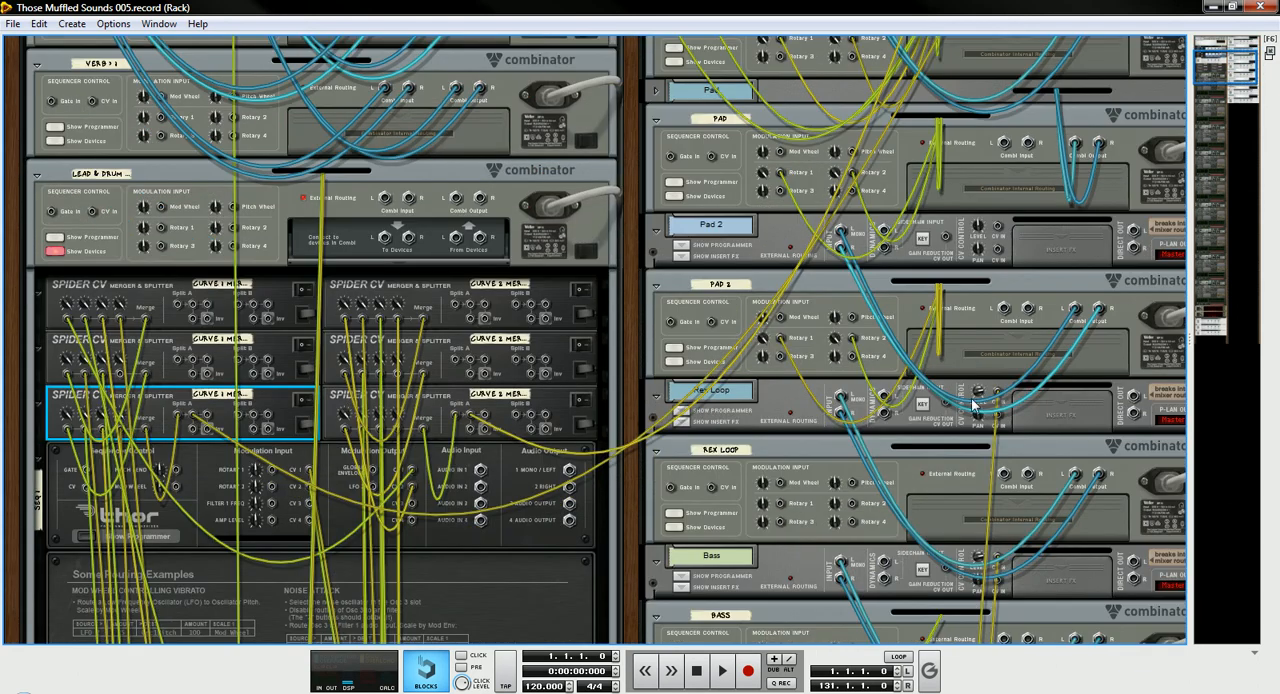
scroll(985, 438, "down", 3)
scroll(981, 440, "down", 2)
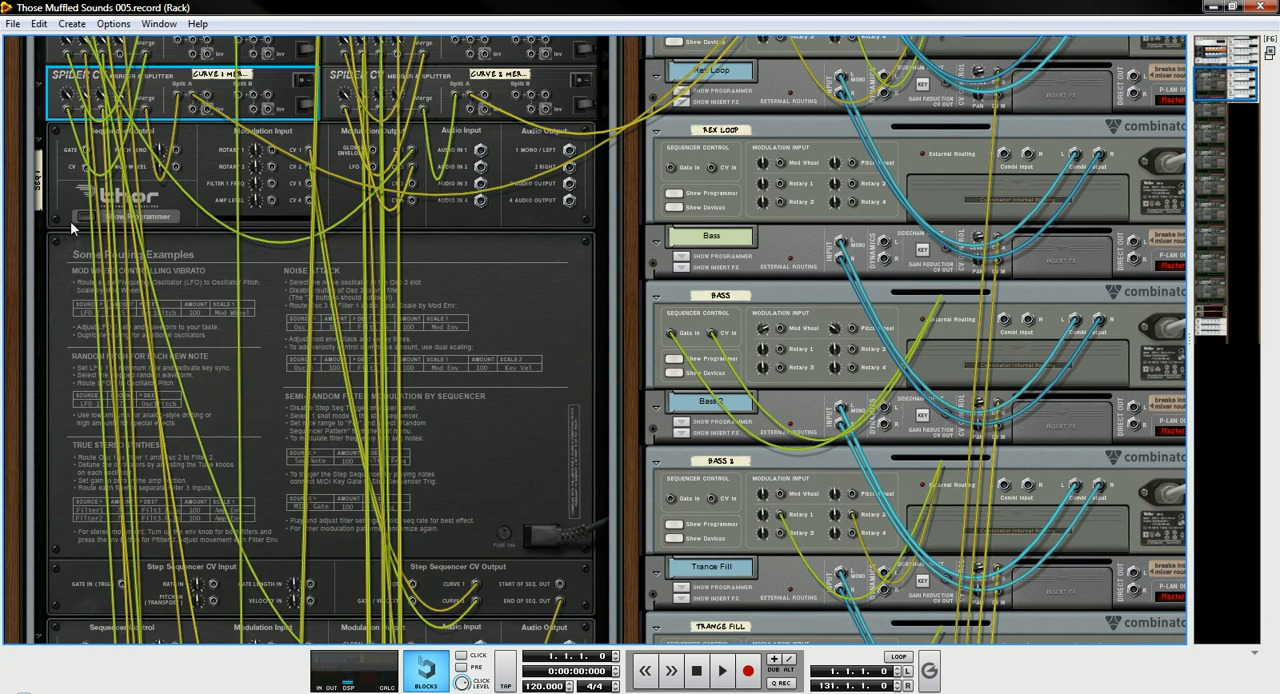
- Fold all the devices inside the Lead & Drum Combinator
left_click(38, 143, "alt")
scroll(369, 299, "up", 2)
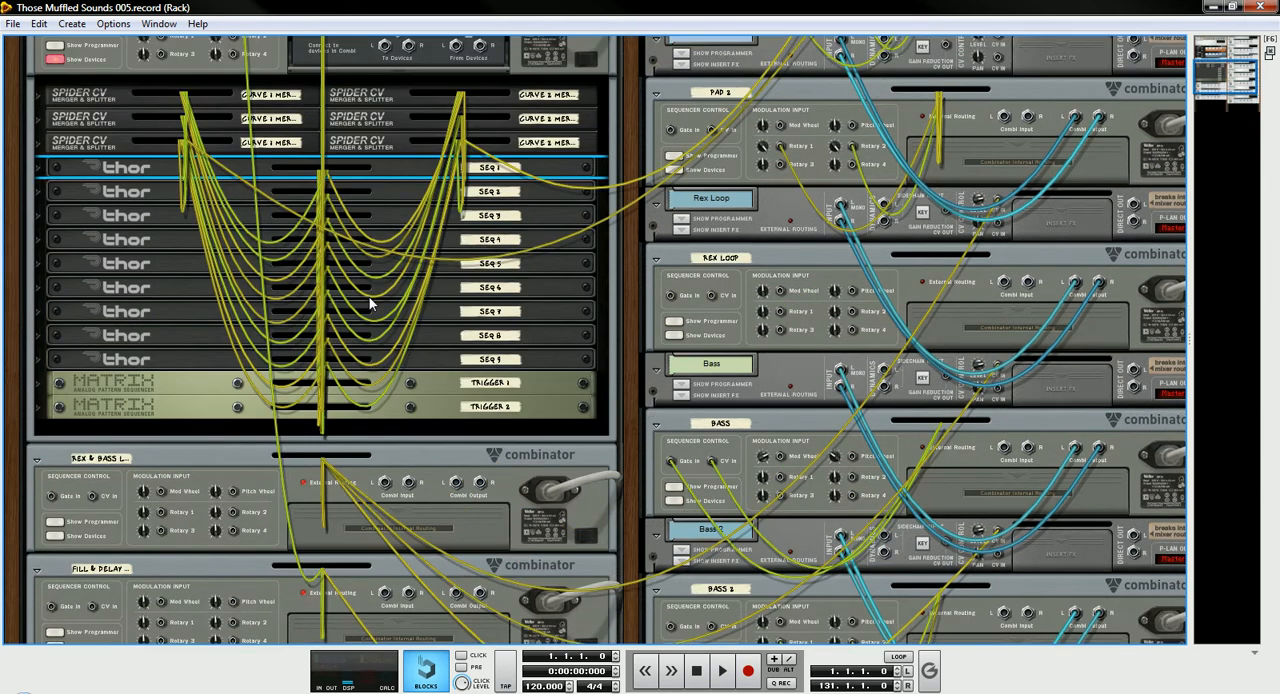
scroll(369, 297, "up", 1)
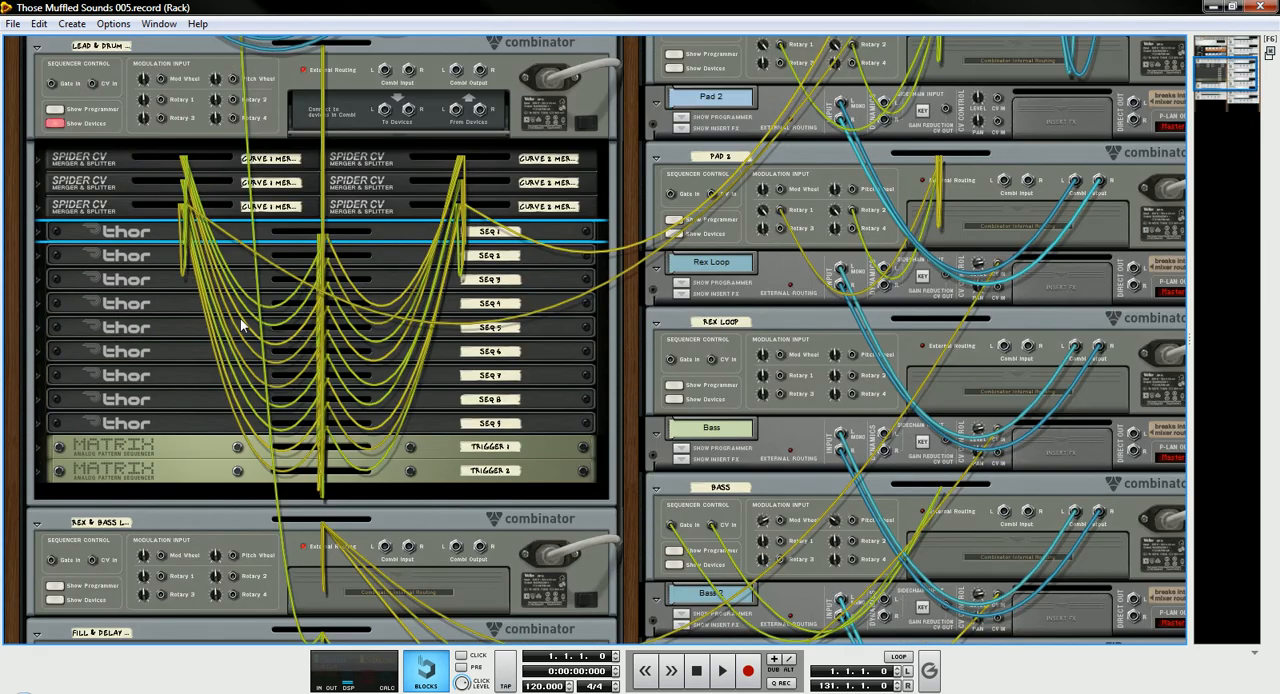
- Show the devices inside the Rex & Bass and Fill & Delay Combinators
scroll(300, 400, "down", 5)
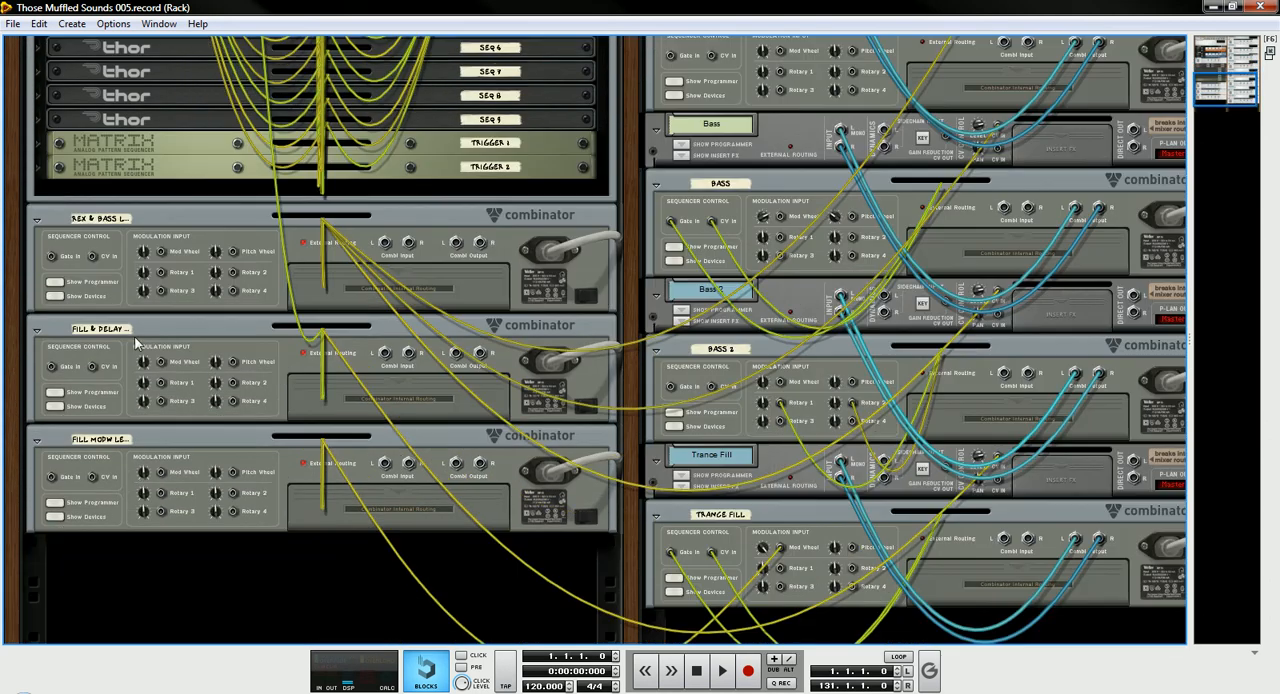
left_click(55, 296)
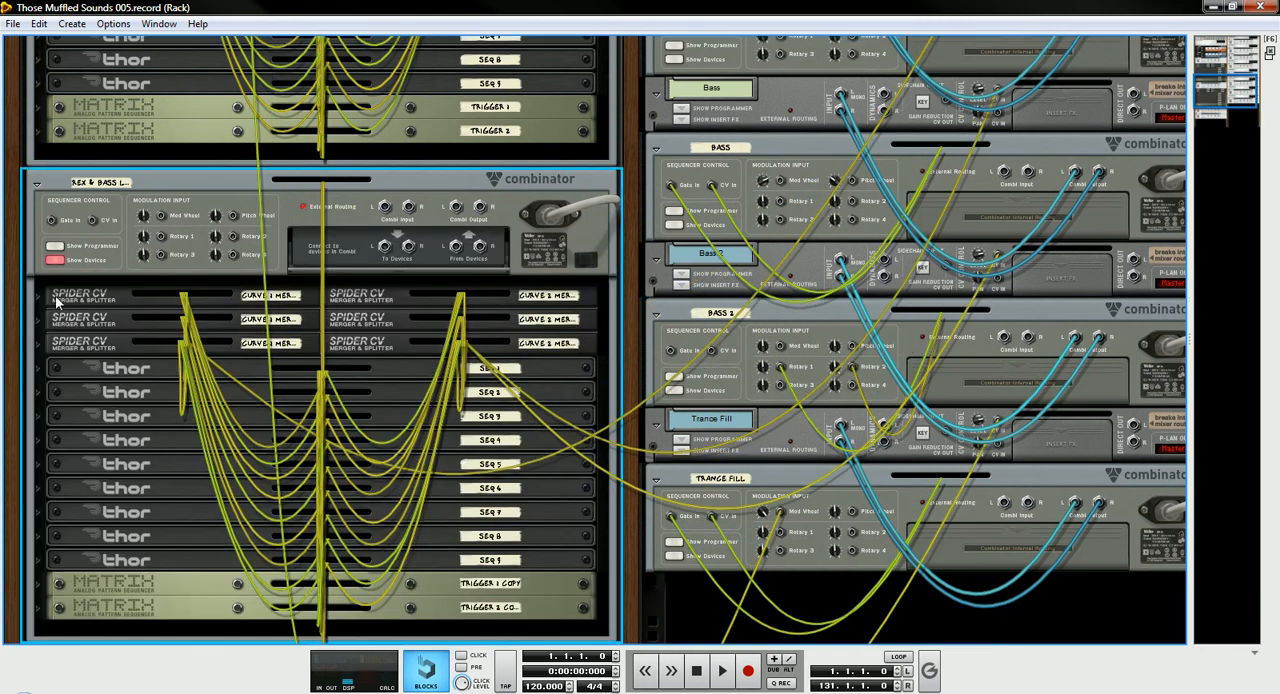
scroll(393, 302, "down", 3)
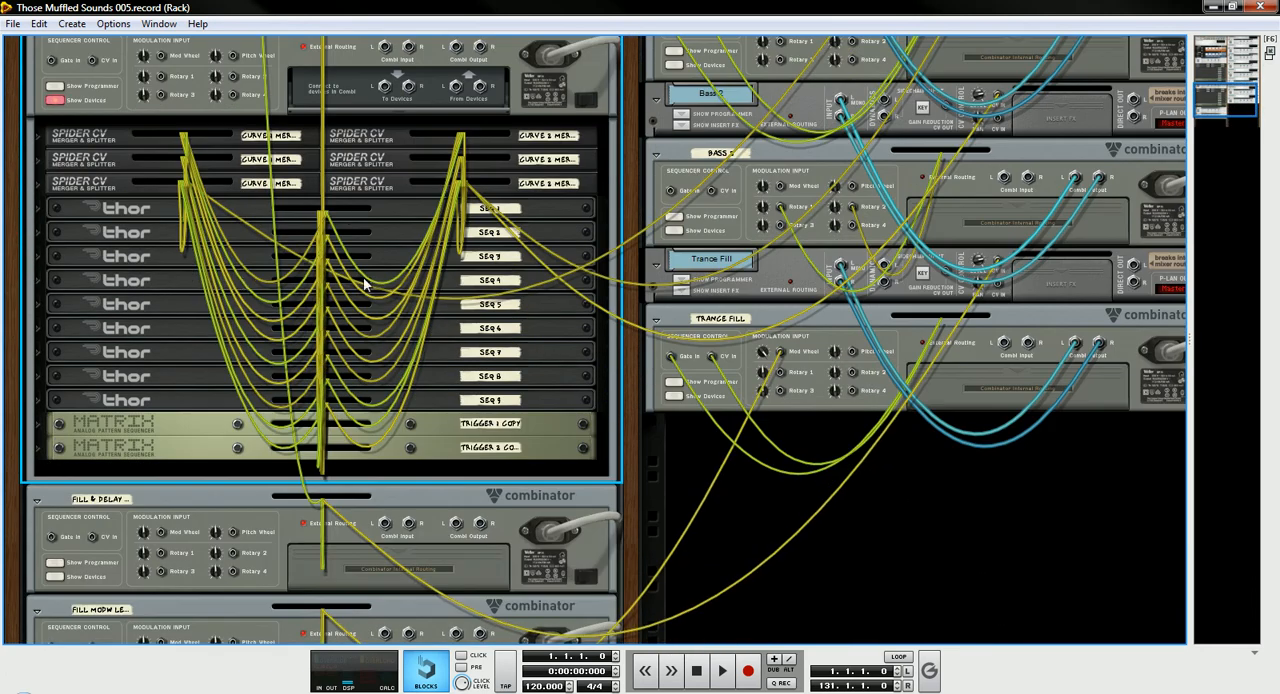
scroll(393, 302, "down", 4)
left_click(55, 357)
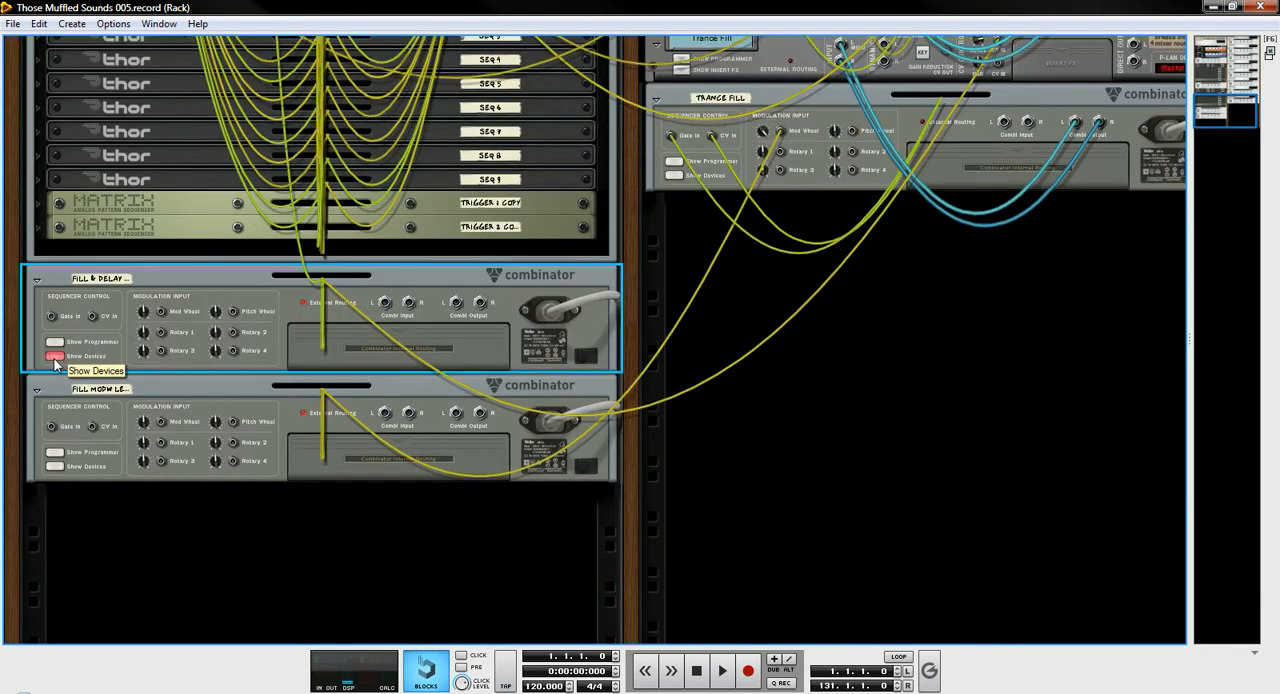
scroll(197, 403, "up", 1)
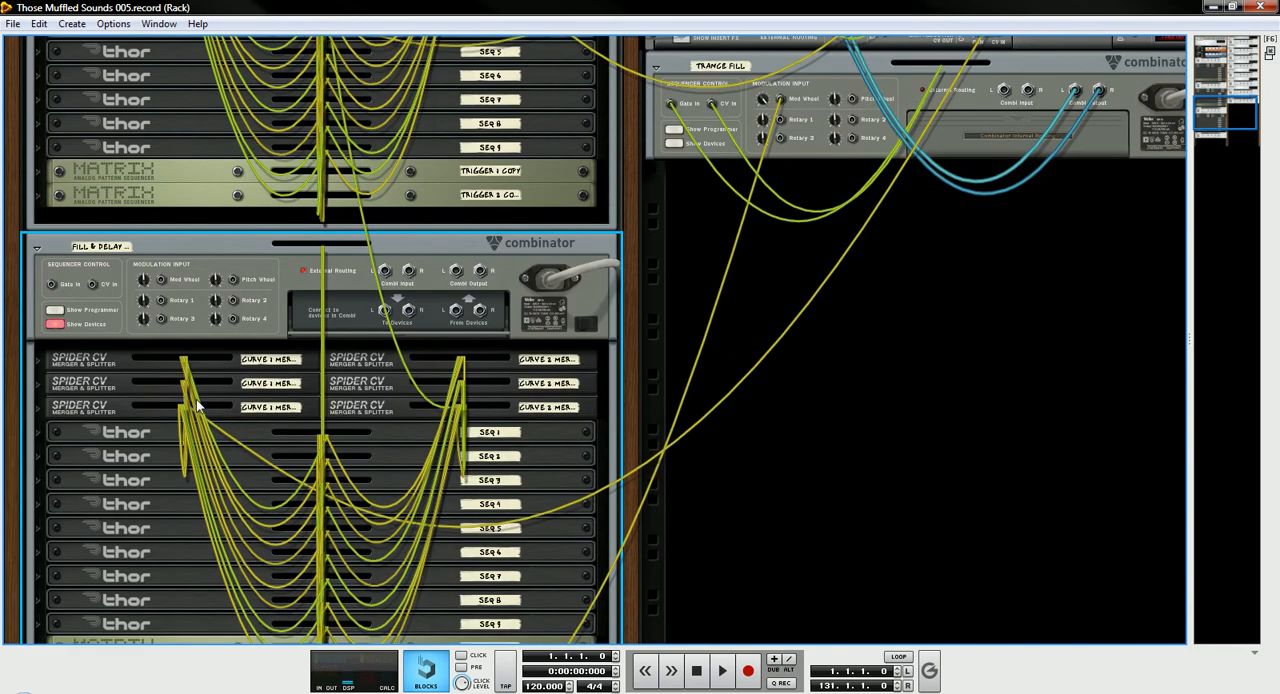
- Turn the rack to the front and unfold the SEQ 3 Thor inside the Fill & Delay Combinator
key("Tab")
scroll(195, 400, "down", 2)
left_click(37, 335)
scroll(158, 402, "down", 3)
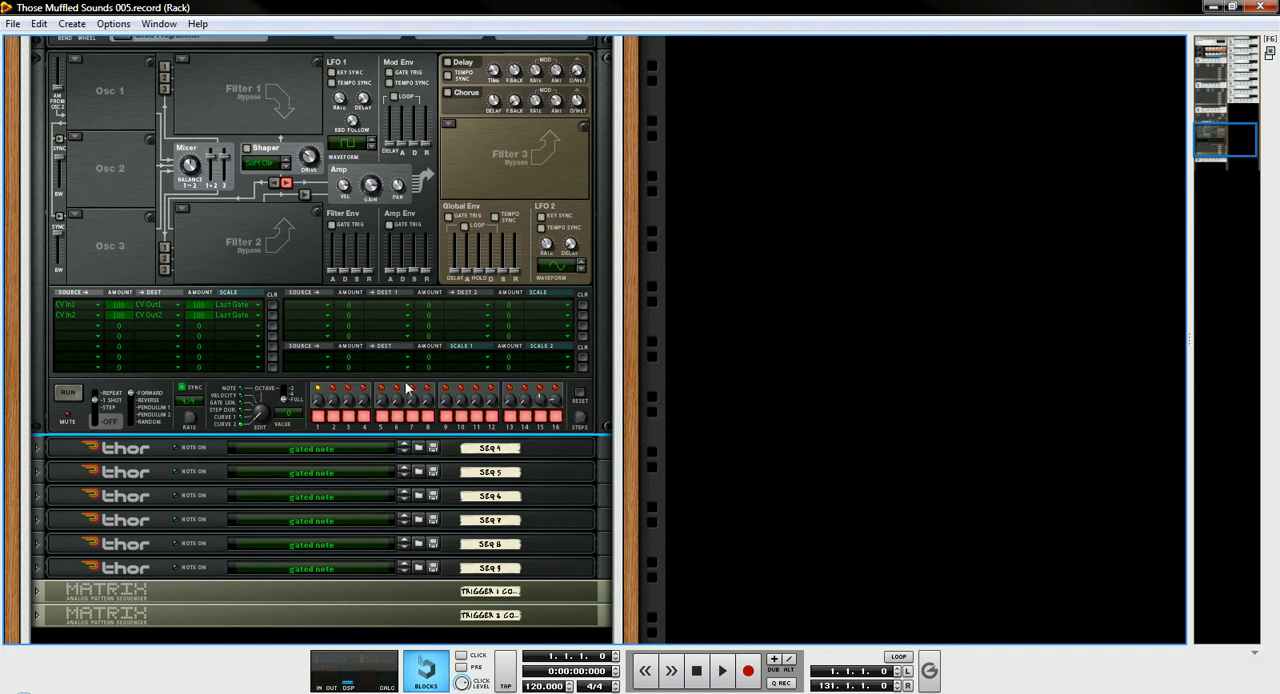
- Hide the programmer of the SEQ 3 Thor in the Fill & Delay Combinator and fold the device
scroll(181, 313, "up", 4)
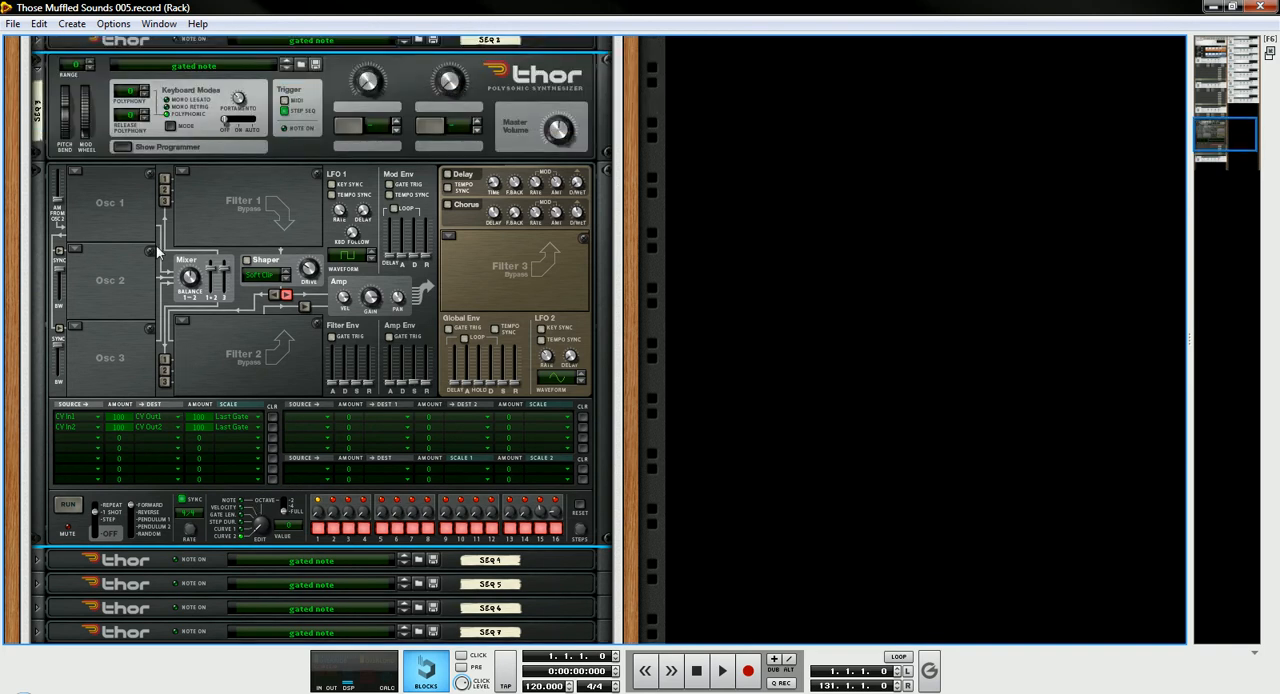
left_click(119, 163)
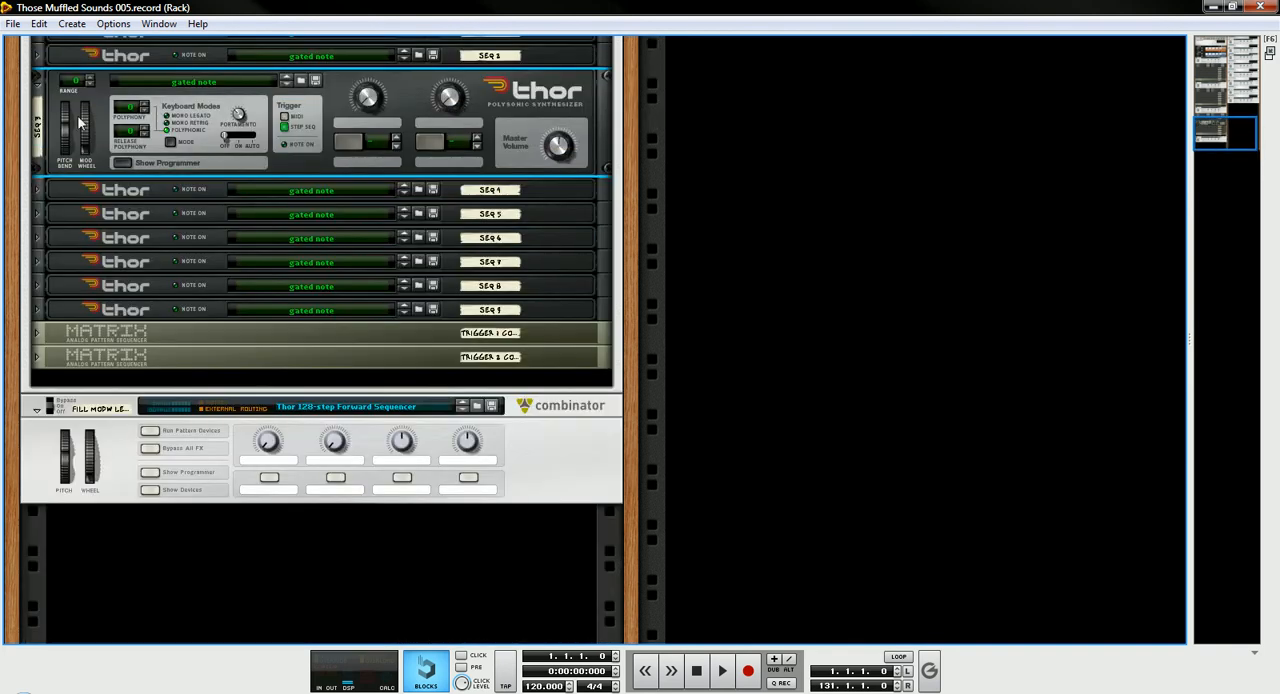
left_click(37, 86)
- Hide the devices inside the Fill & Delay and Rex & Bass Combinators
scroll(250, 275, "up", 9)
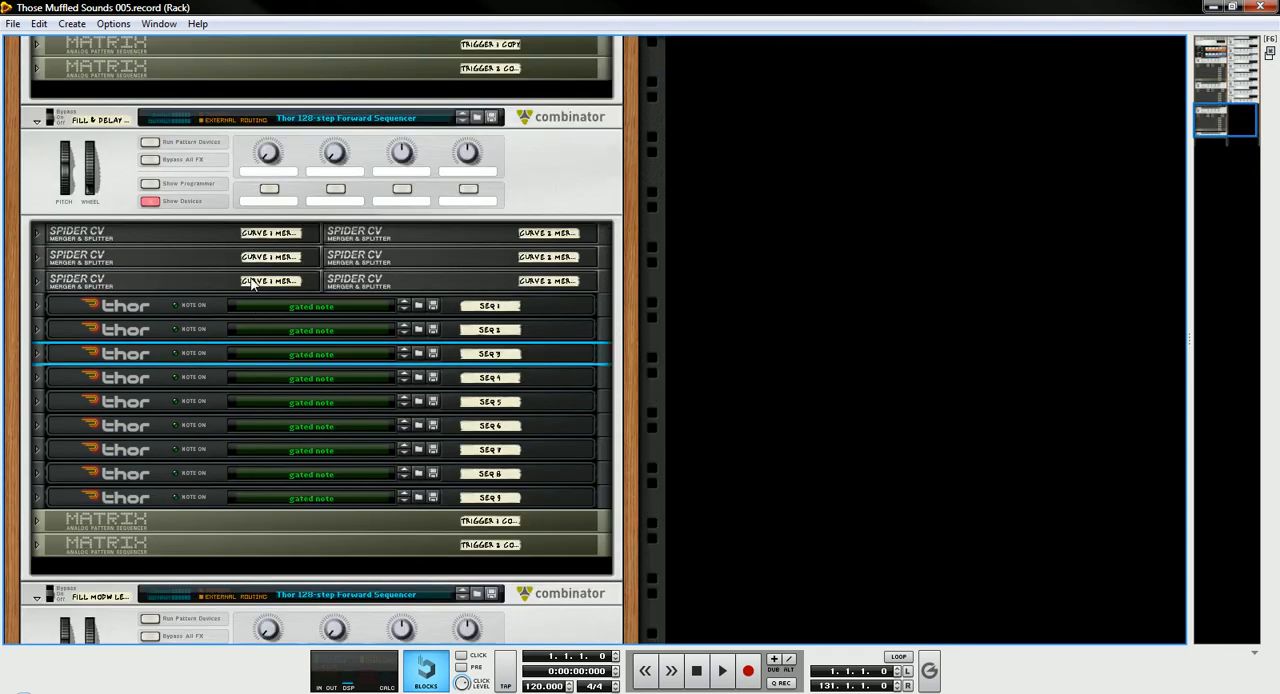
left_click(150, 201)
scroll(169, 267, "up", 9)
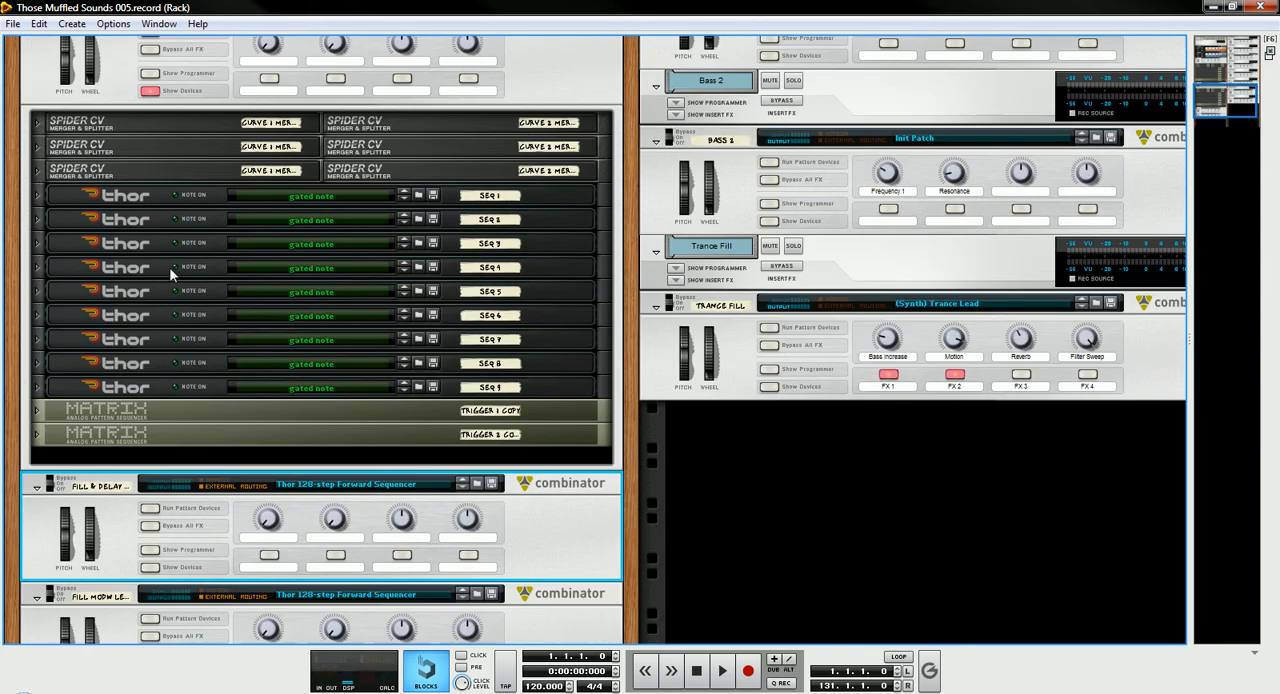
scroll(169, 267, "up", 2)
left_click(150, 235)
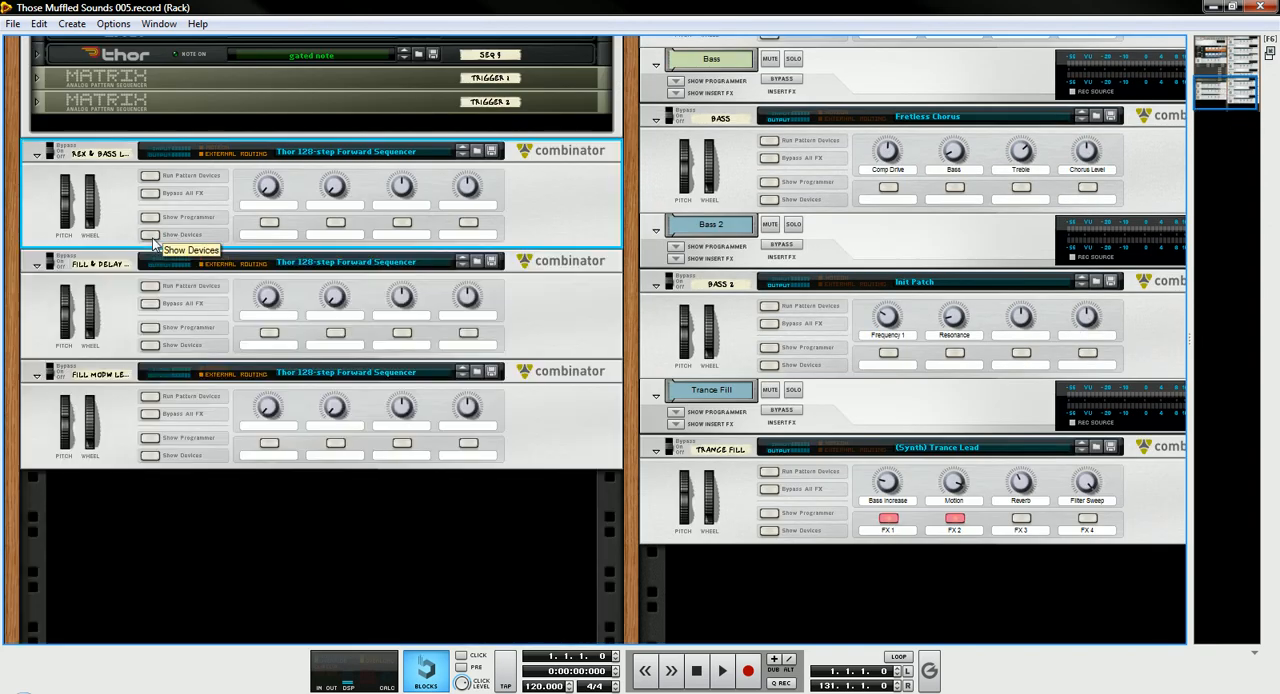
- Unfold all the devices inside the Lead & Drum Combinator and examine the SEQ 1 Thor's modulation routings and step sequencer
scroll(160, 225, "up", 12)
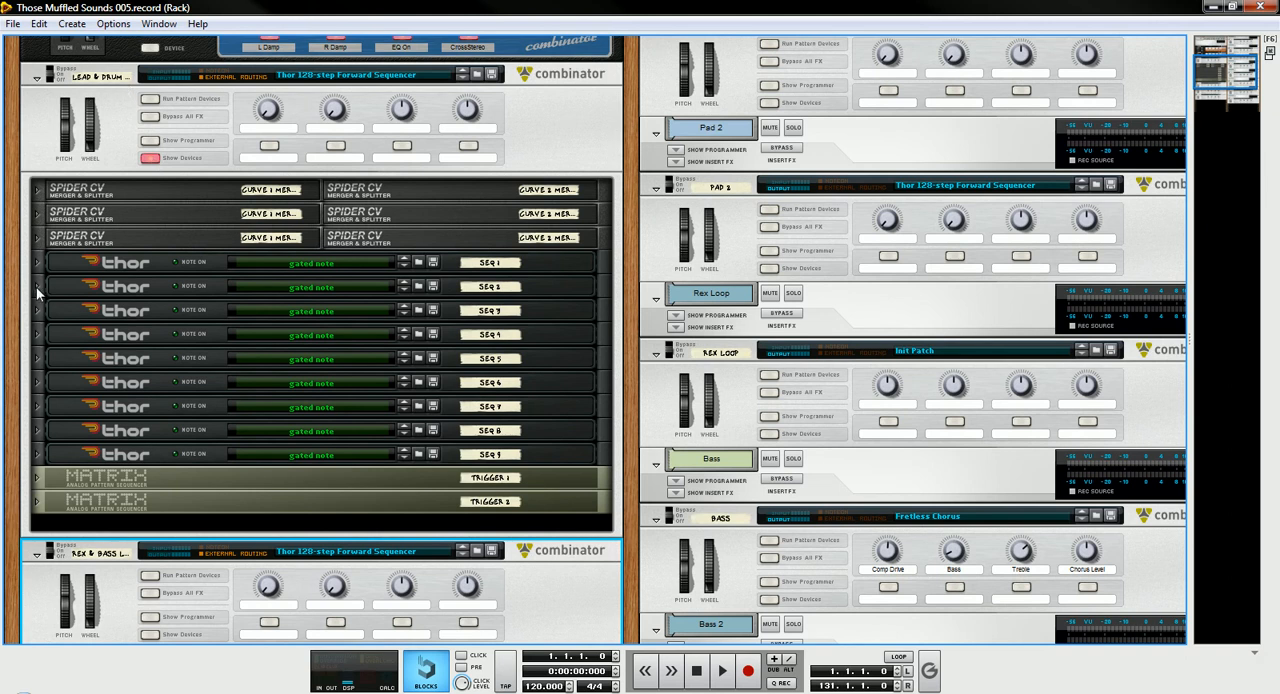
left_click(36, 287)
scroll(155, 316, "down", 5)
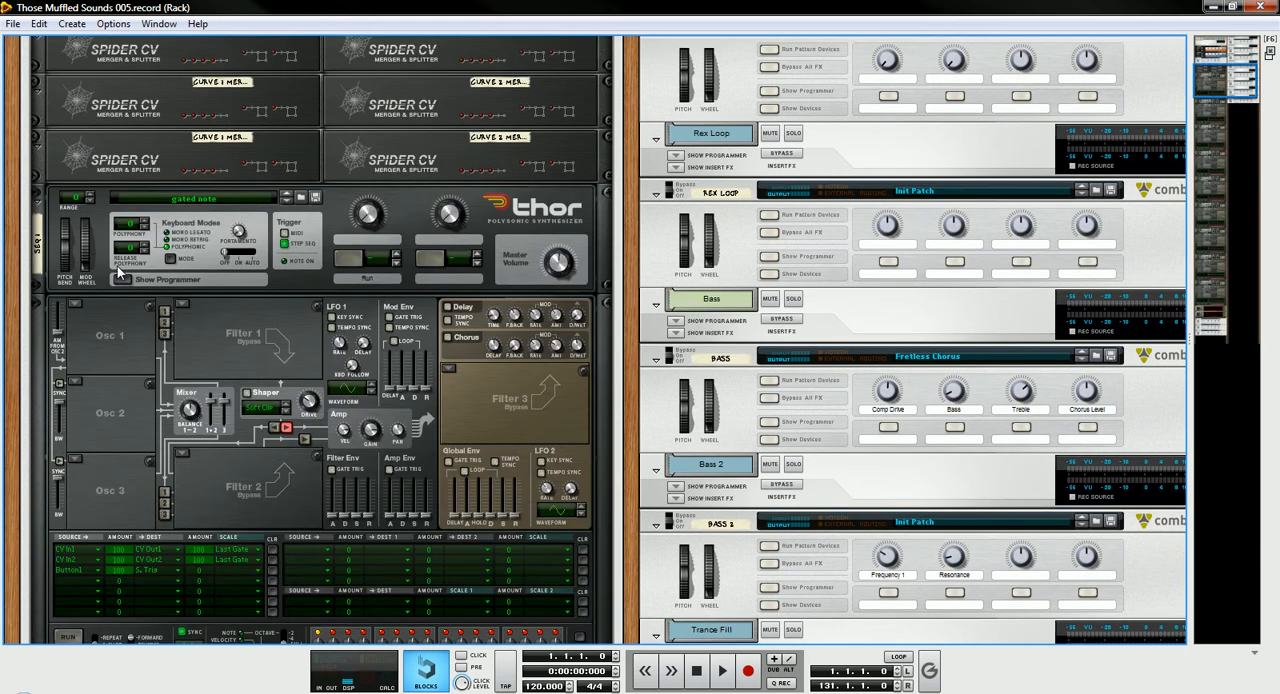
scroll(155, 316, "down", 3)
scroll(256, 319, "down", 2)
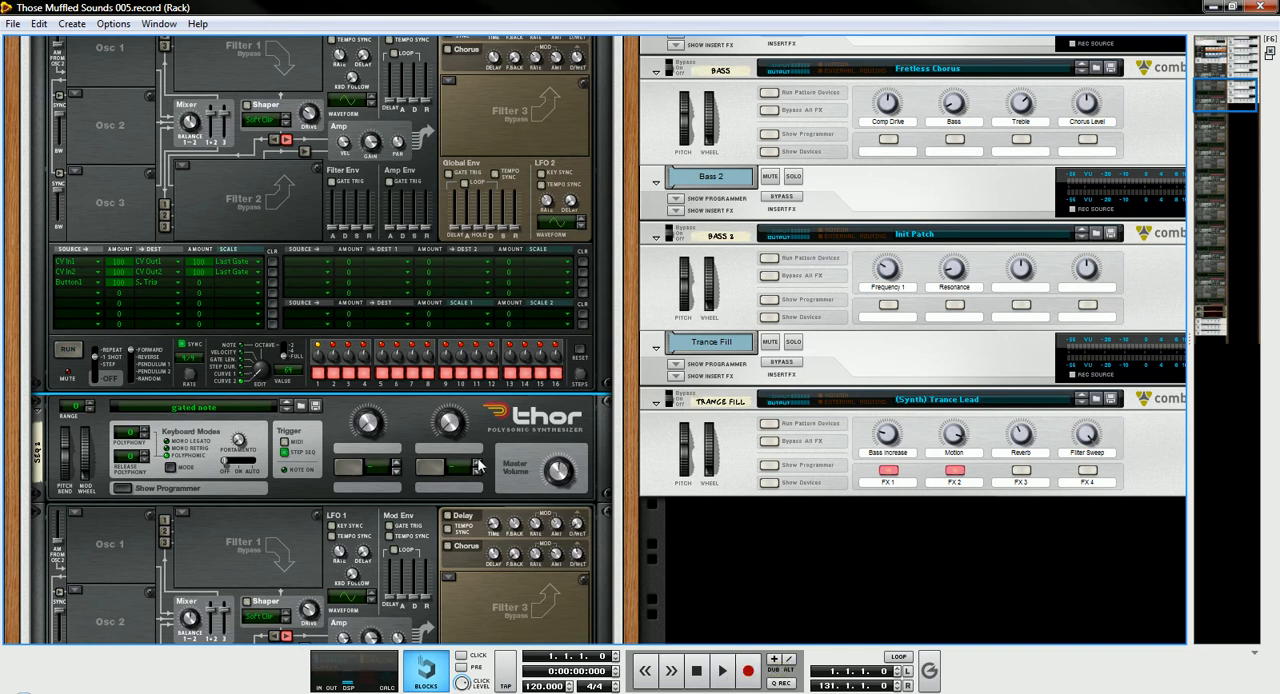
- Check the song timeline in the main window, return to the rack and look over the chained SEQ 1 and SEQ 2 Thors
left_click(428, 691)
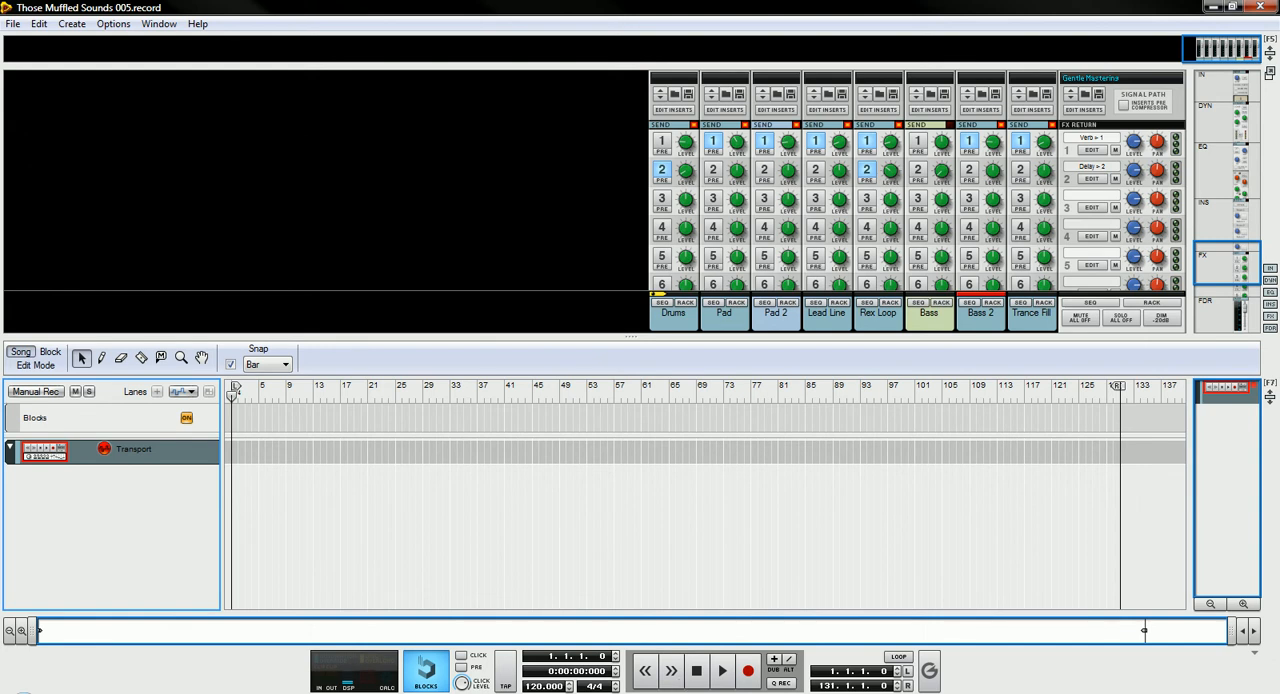
left_click(428, 691)
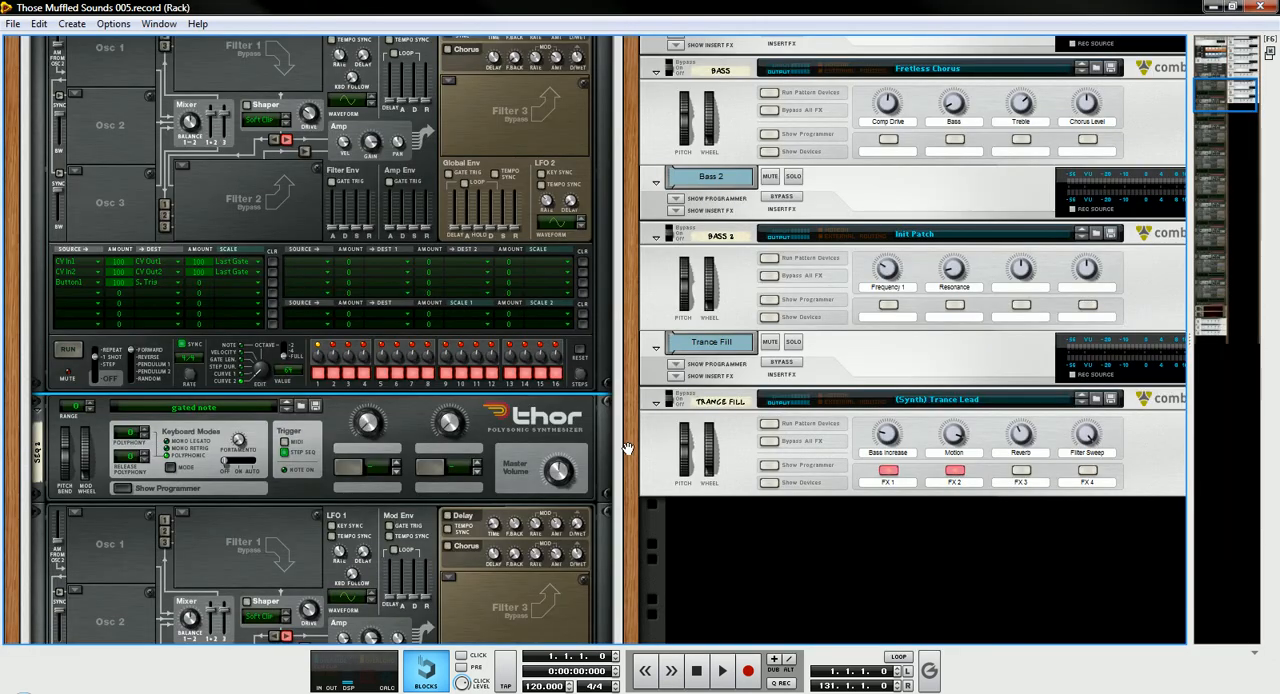
scroll(362, 345, "up", 3)
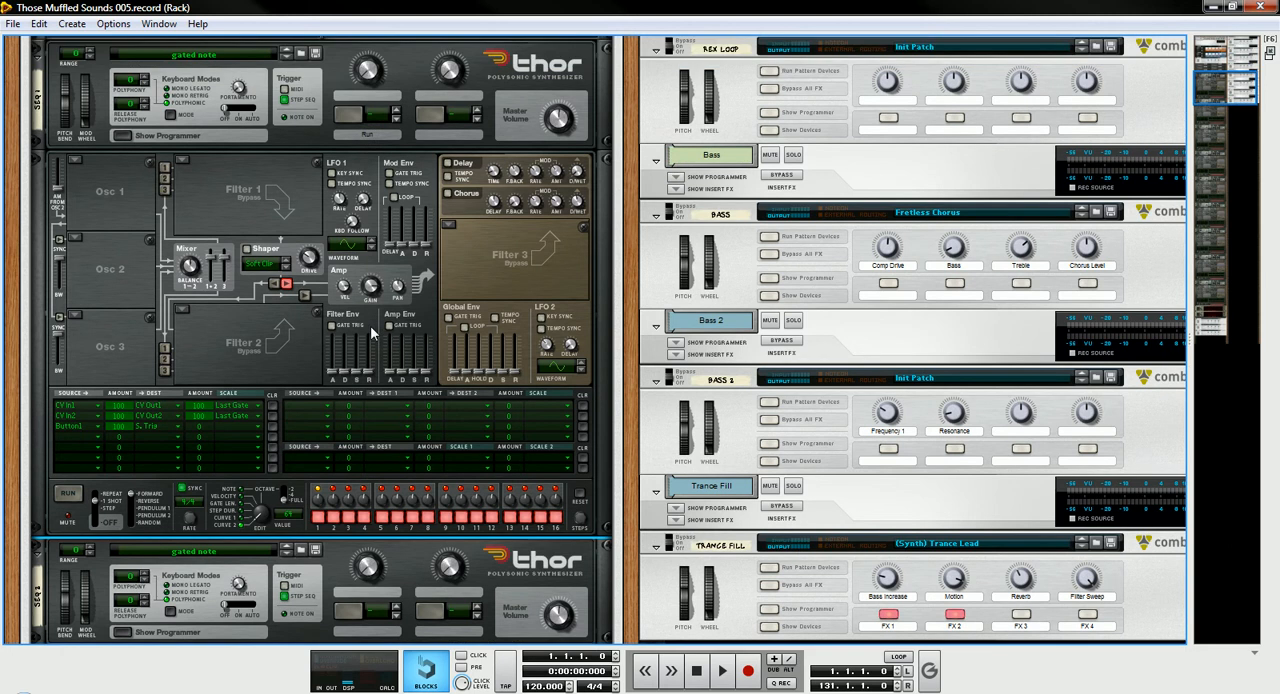
scroll(370, 325, "down", 2)
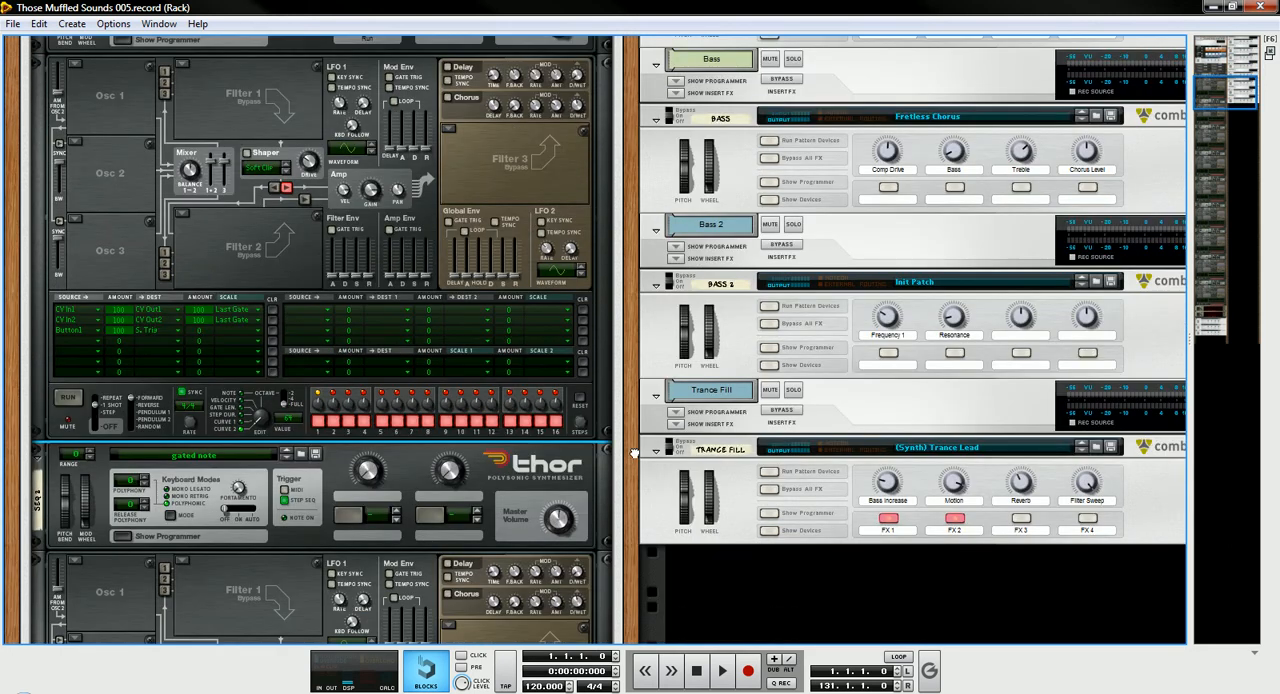
scroll(633, 453, "down", 7)
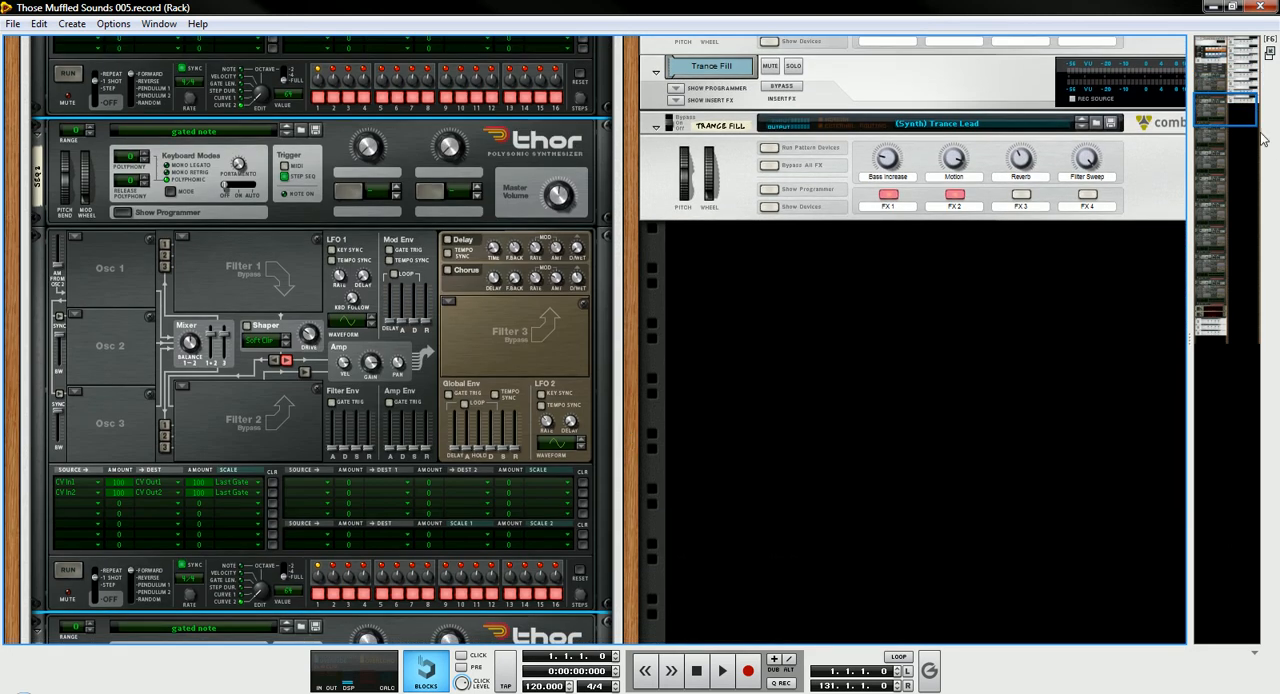
- Examine the two Matrix trigger sequencers at the end of the Lead & Drum Combinator
left_click_drag(1230, 155, 1210, 342)
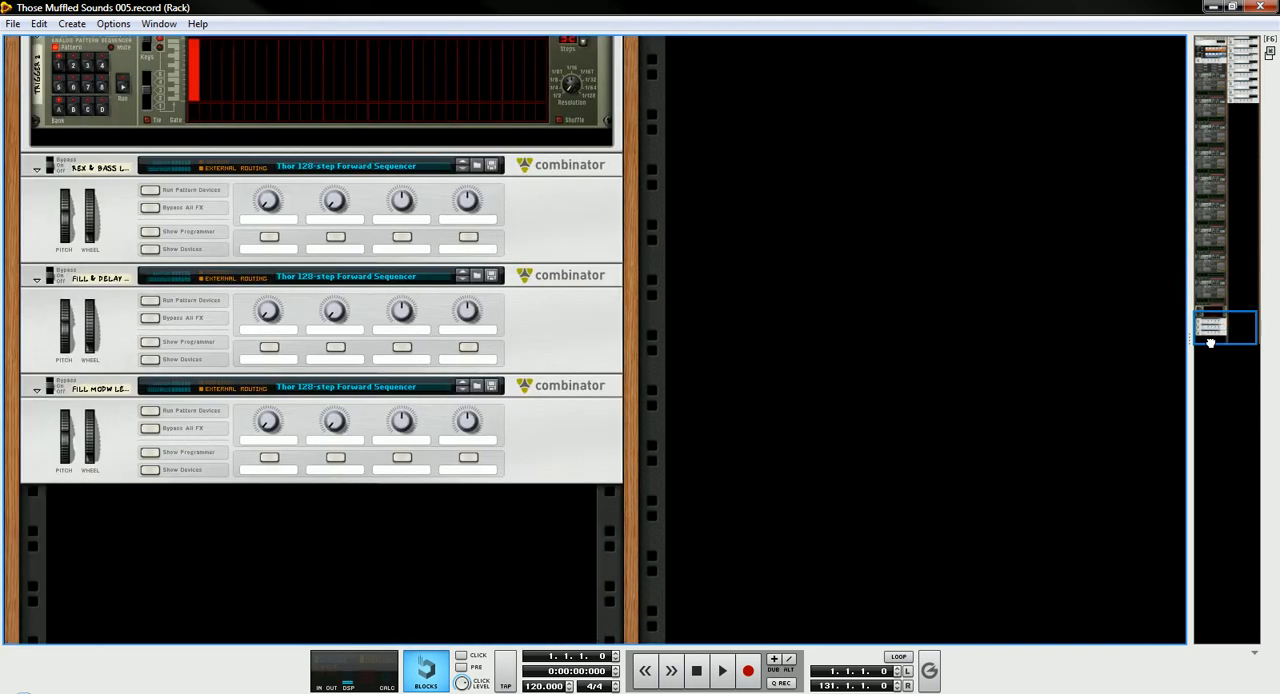
scroll(295, 510, "up", 9)
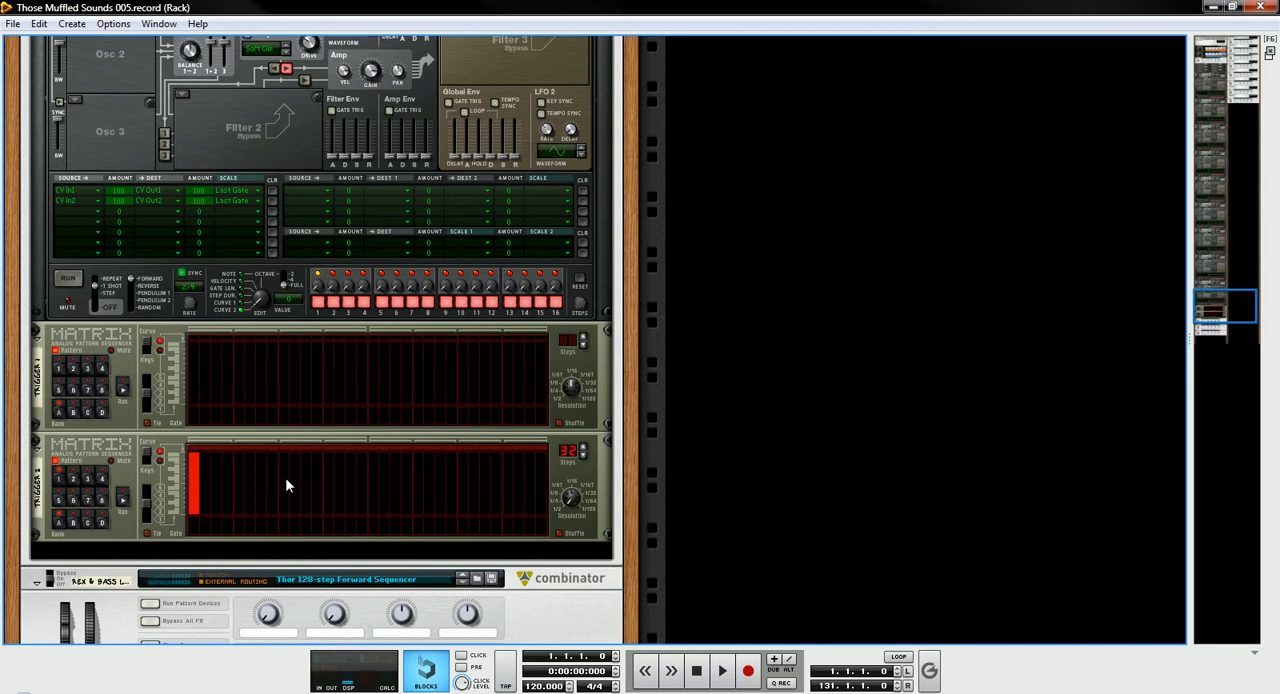
scroll(269, 391, "up", 1)
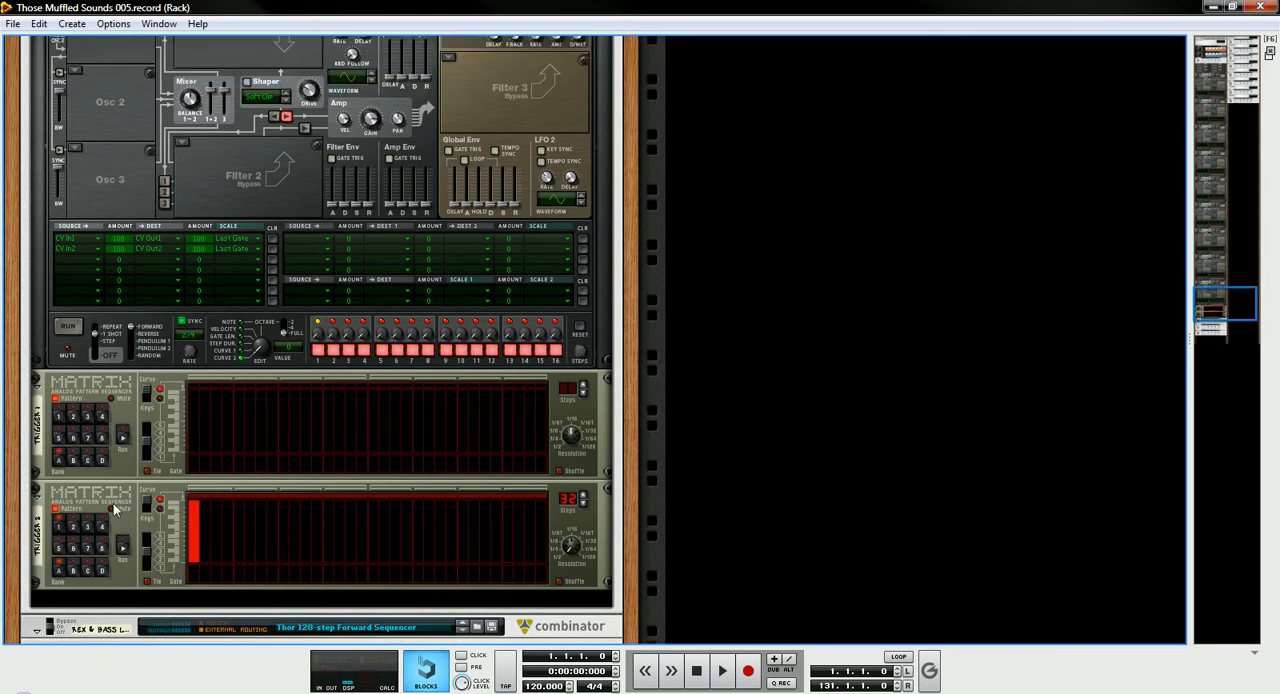
- Return to the SEQ 1 Thor, start song playback and set its step sequencer's edit knob to Curve 2
left_click_drag(1225, 301, 1213, 82)
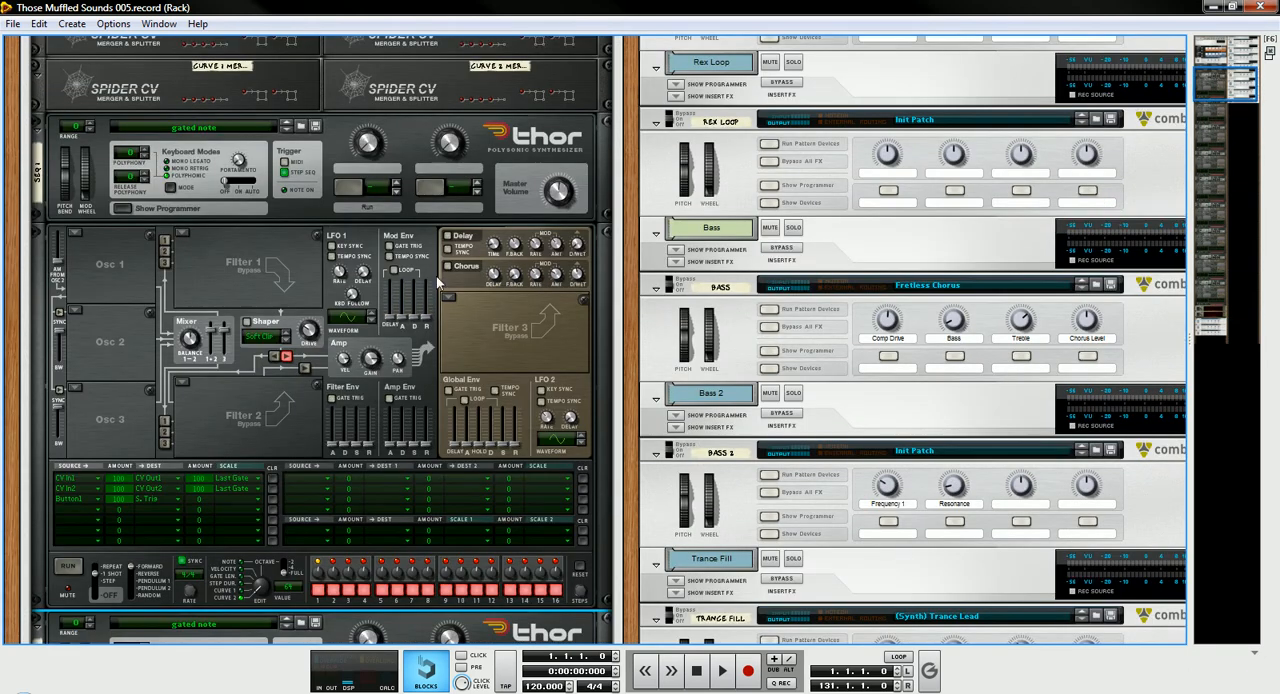
scroll(278, 375, "down", 1)
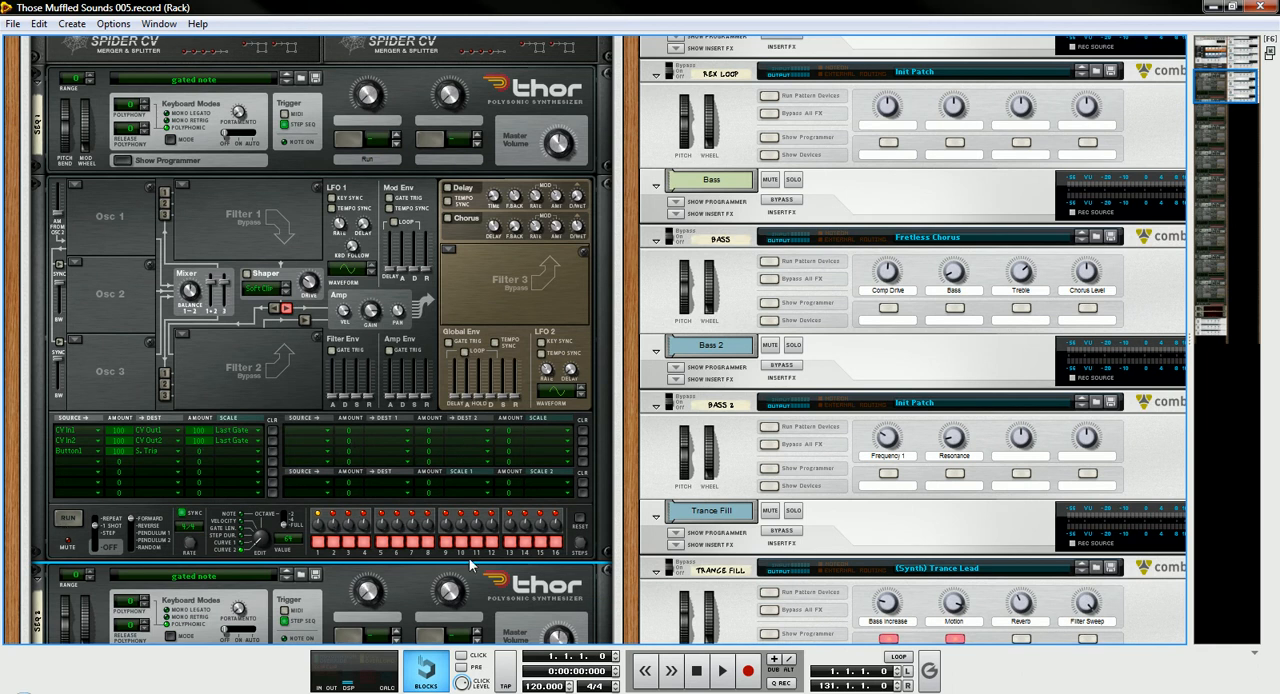
scroll(313, 468, "down", 1)
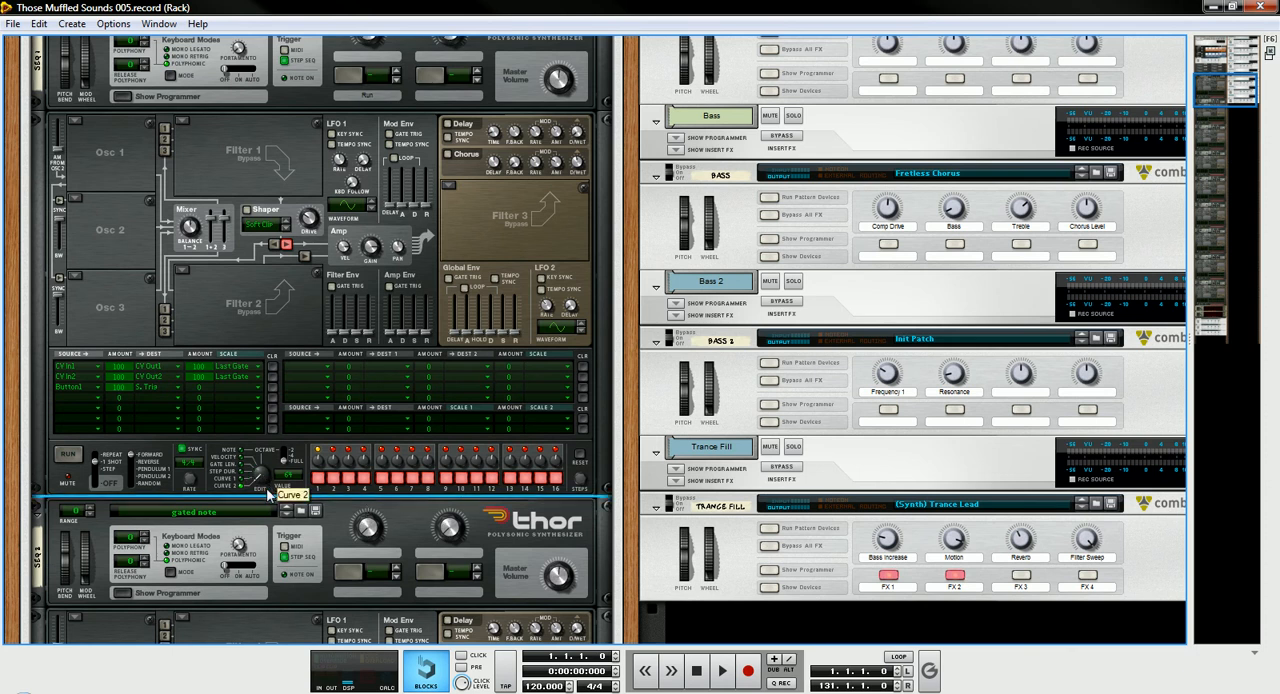
key("space")
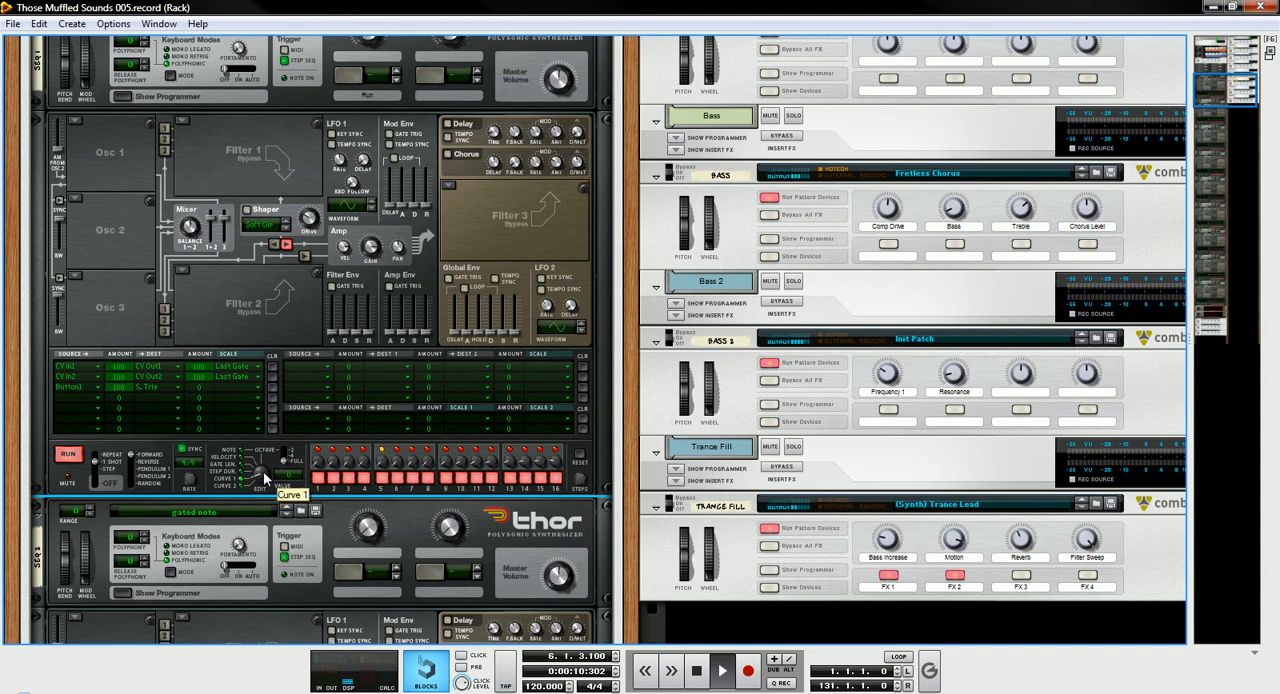
left_click_drag(265, 472, 265, 478)
- Examine the Curve merger Spider CVs above the SEQ 1 Thor and its Curve 2 step values during playback
scroll(219, 253, "up", 5)
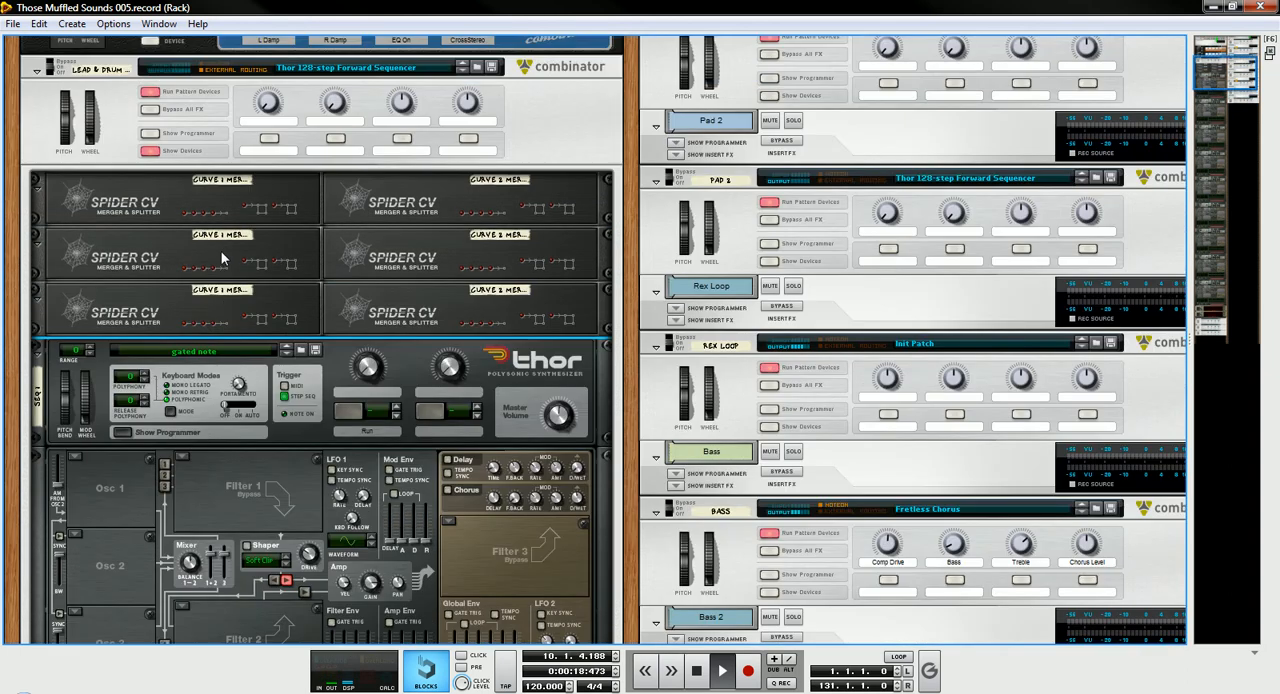
scroll(222, 258, "up", 1)
scroll(222, 255, "down", 8)
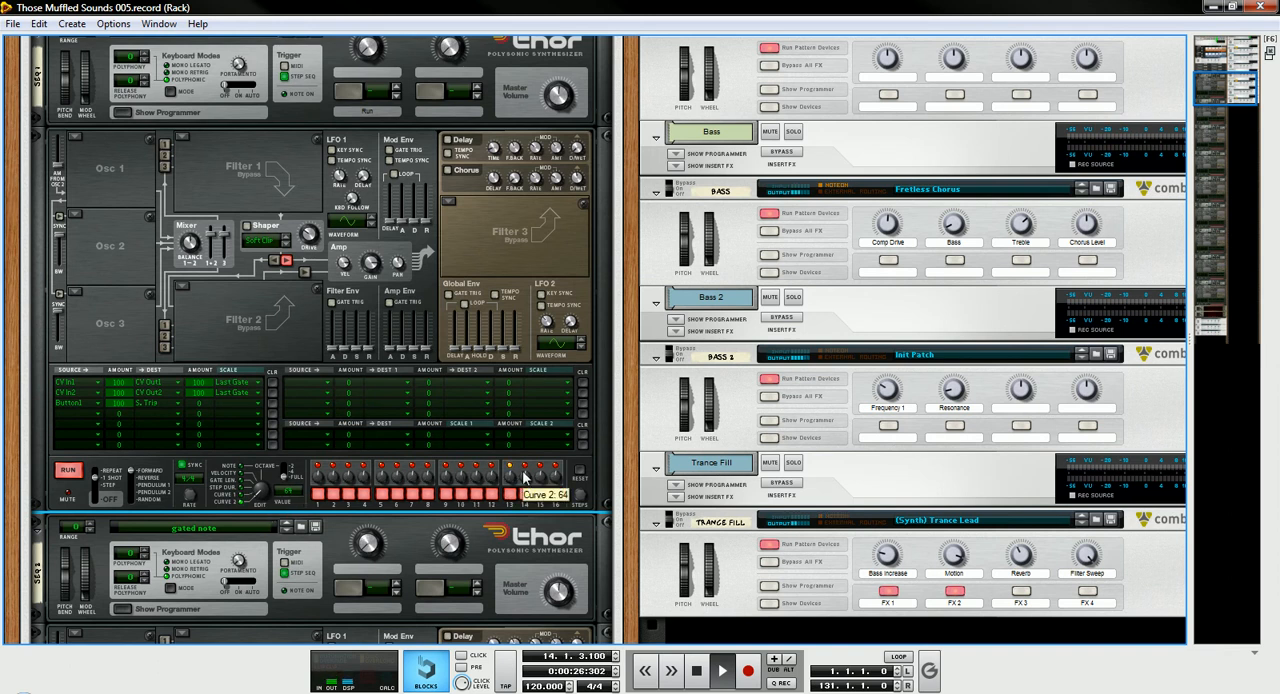
scroll(518, 483, "down", 2)
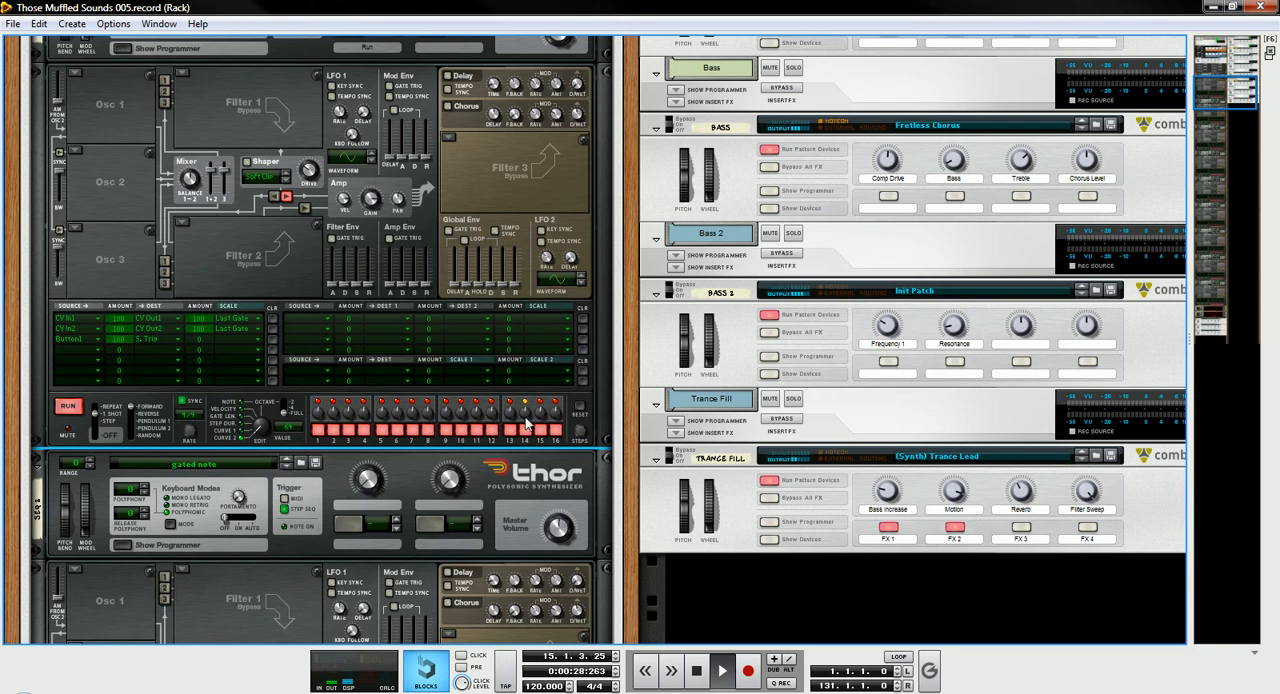
- Set the SEQ 2 Thor's step sequencer edit knob to Curve 1 to view its step values
scroll(266, 428, "down", 1)
scroll(507, 446, "down", 7)
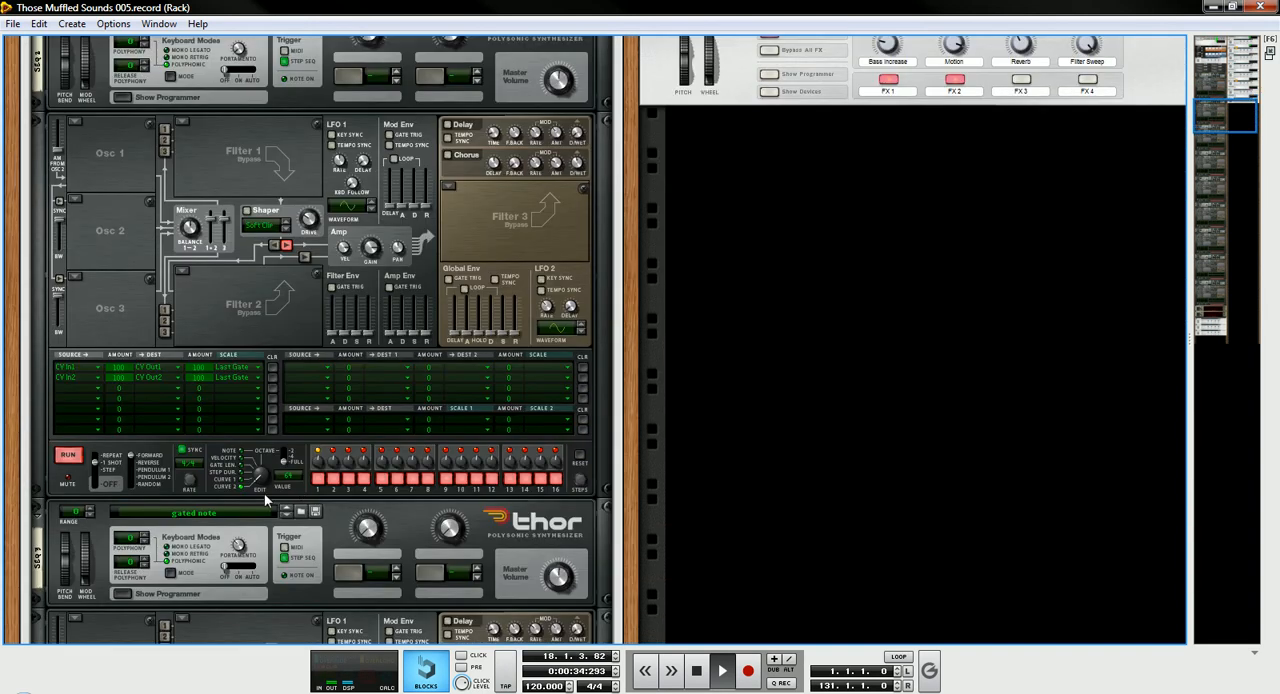
left_click_drag(262, 477, 259, 486)
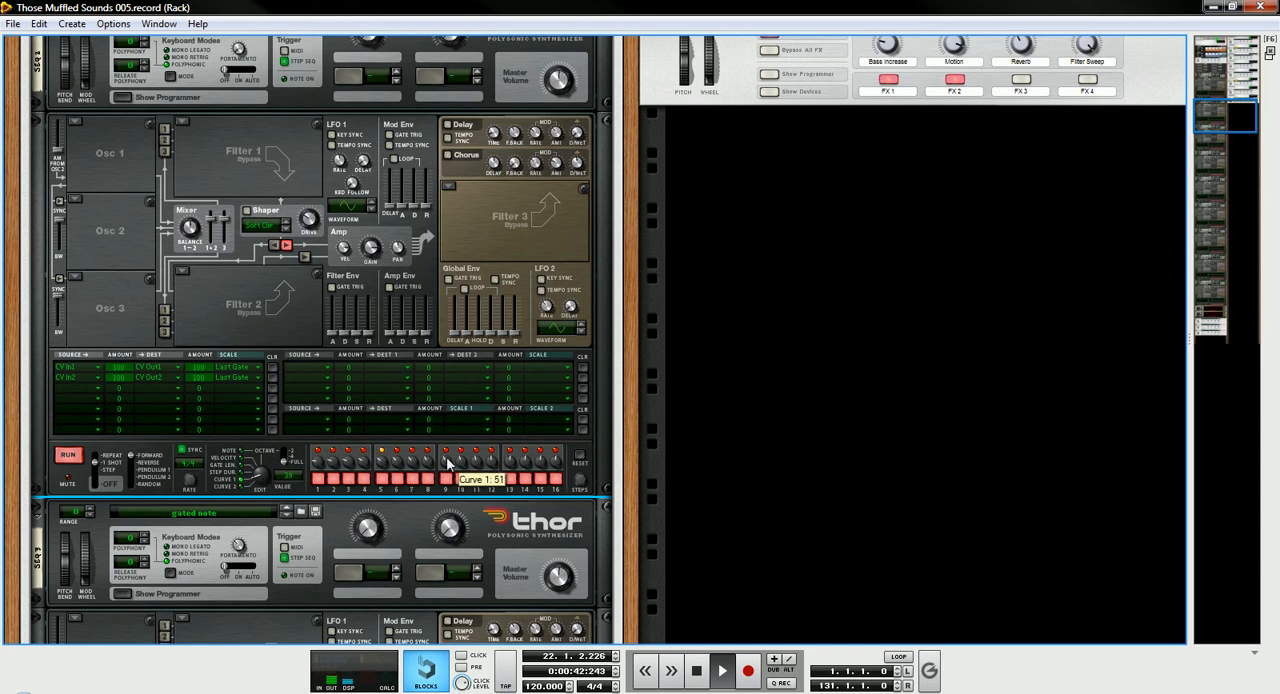
- Follow the playback from the SEQ 2 Thor's step sequencer to the SEQ 3 Thor
scroll(448, 462, "down", 3)
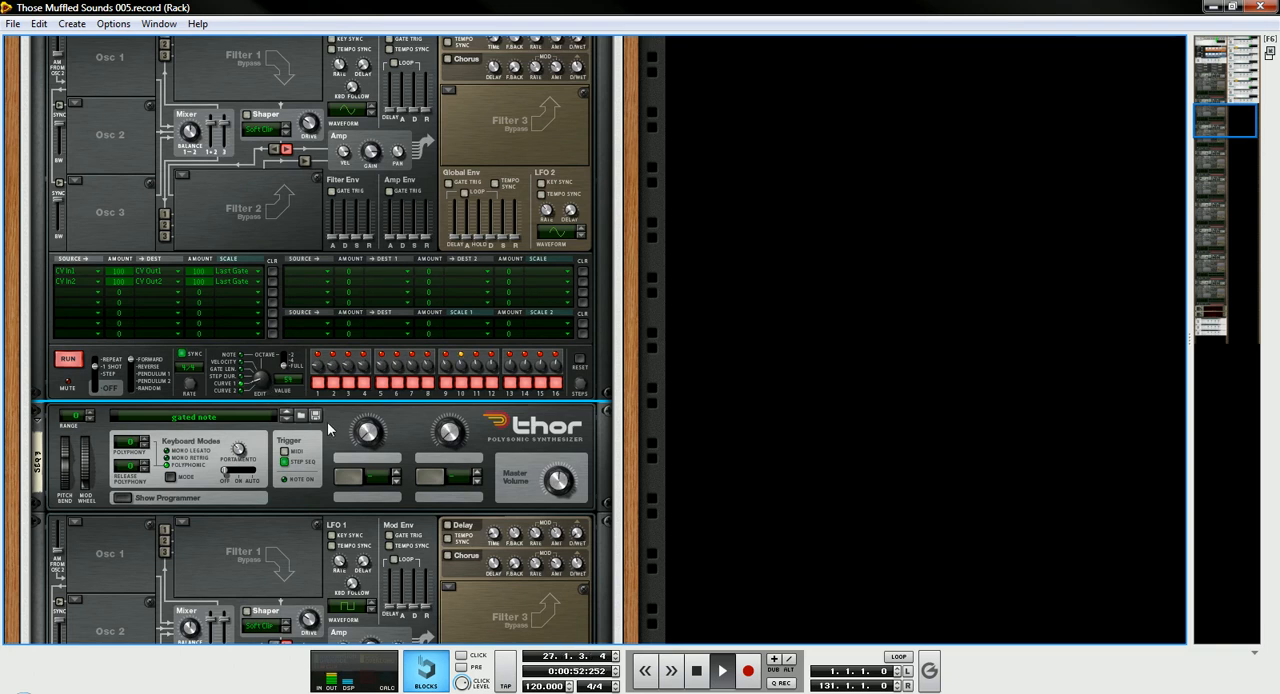
scroll(328, 428, "down", 2)
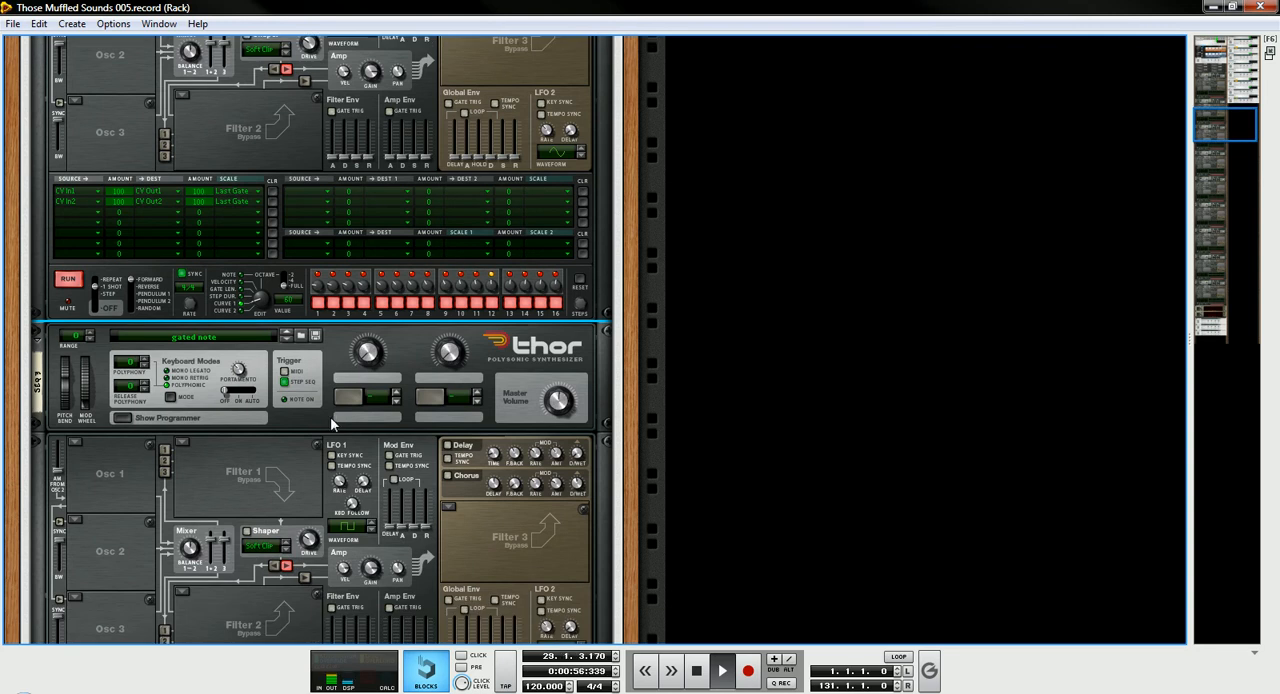
scroll(330, 416, "down", 2)
scroll(333, 424, "down", 1)
scroll(335, 425, "down", 3)
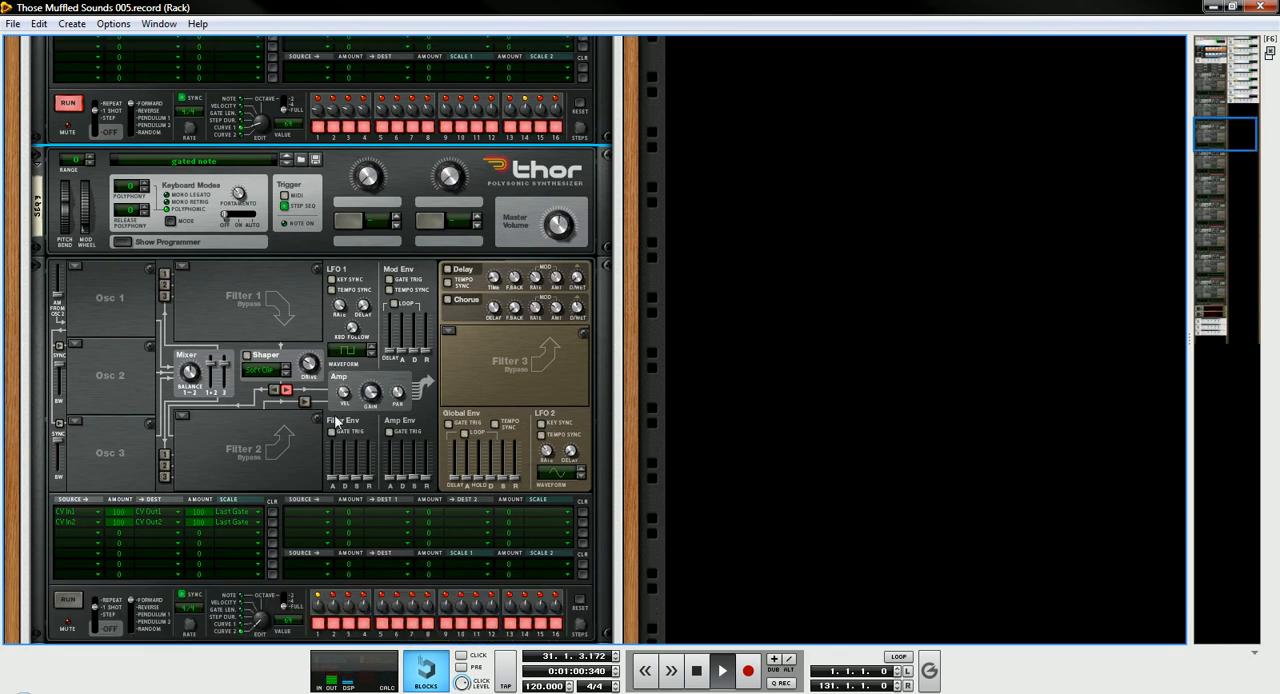
scroll(340, 424, "down", 1)
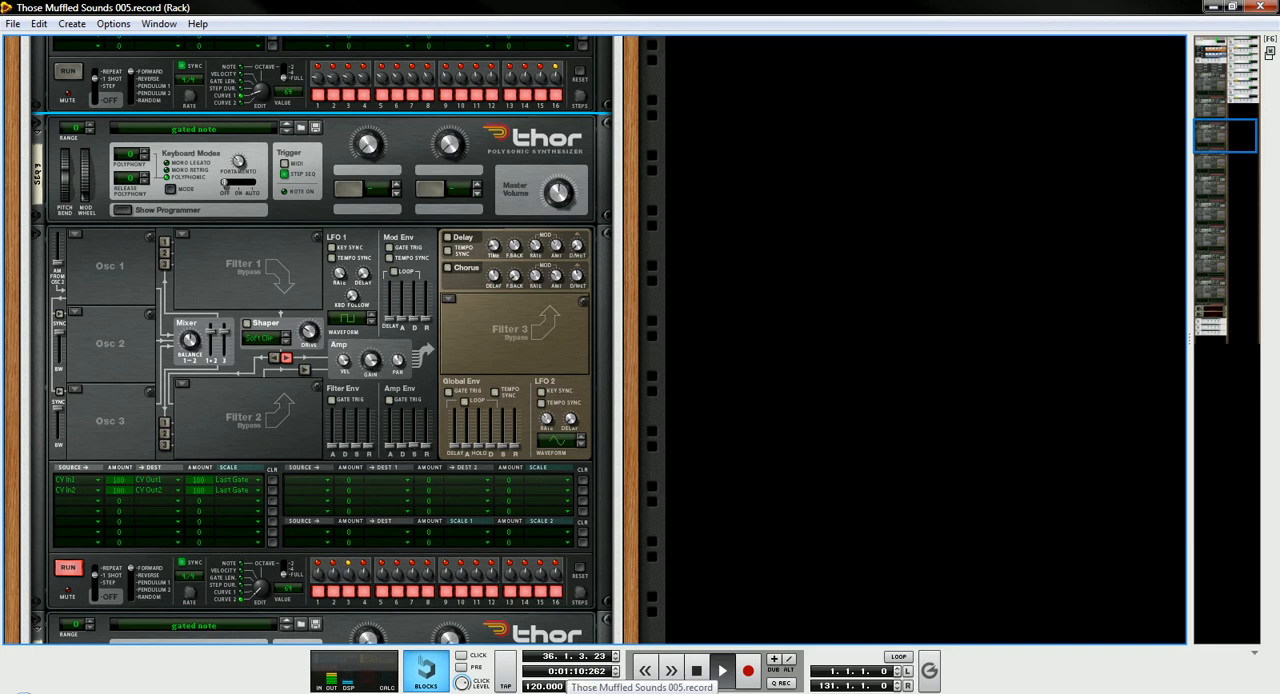
- Switch to the main window and examine the mixer channels' send and fader sections during playback
left_click(642, 692)
scroll(928, 163, "down", 6)
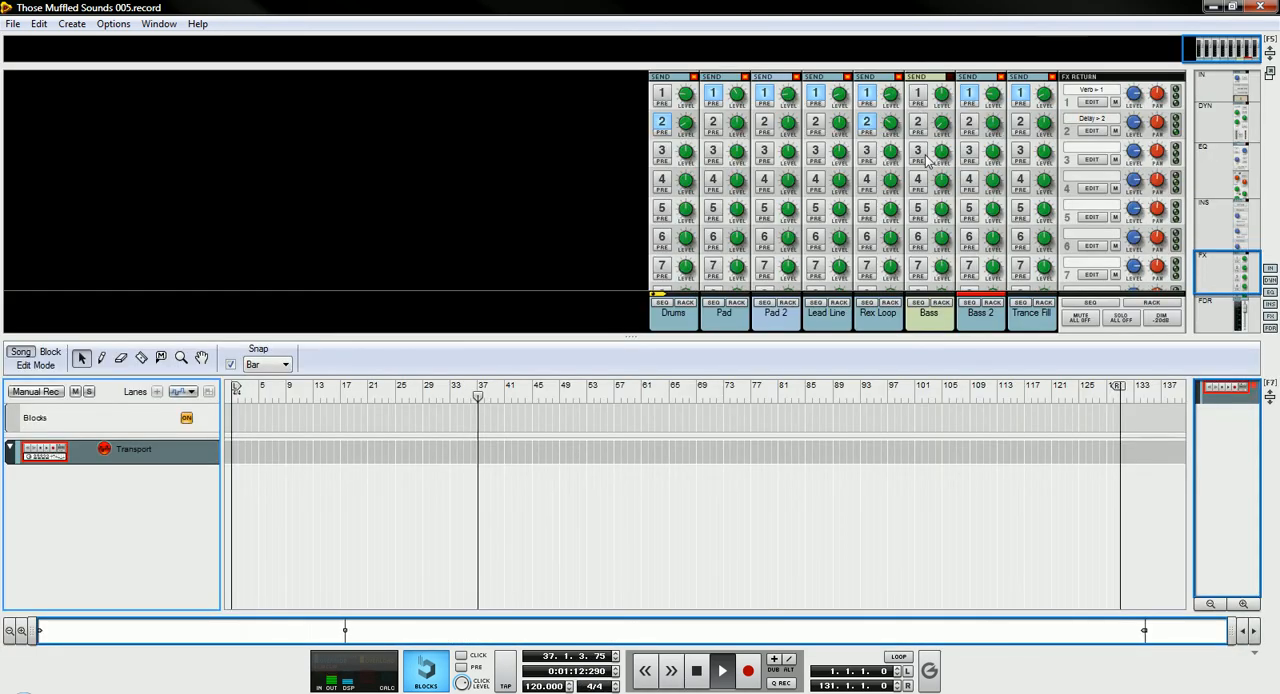
scroll(928, 163, "down", 1)
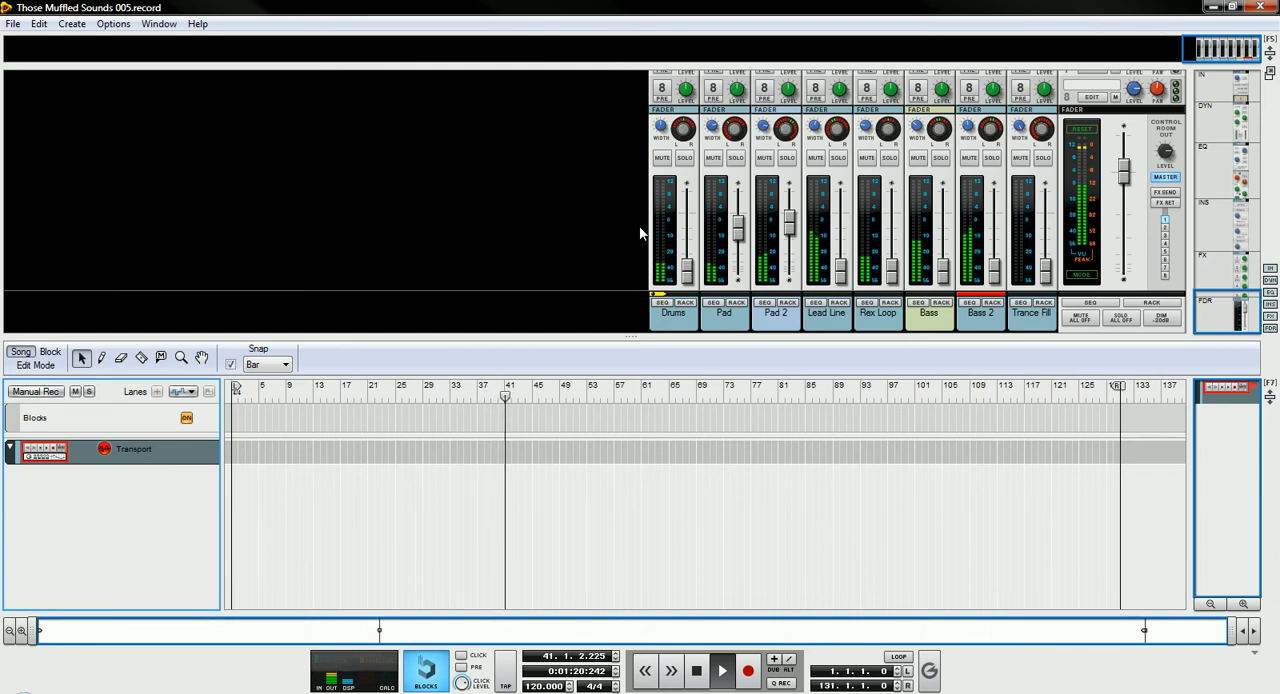
left_click_drag(1232, 318, 1243, 262)
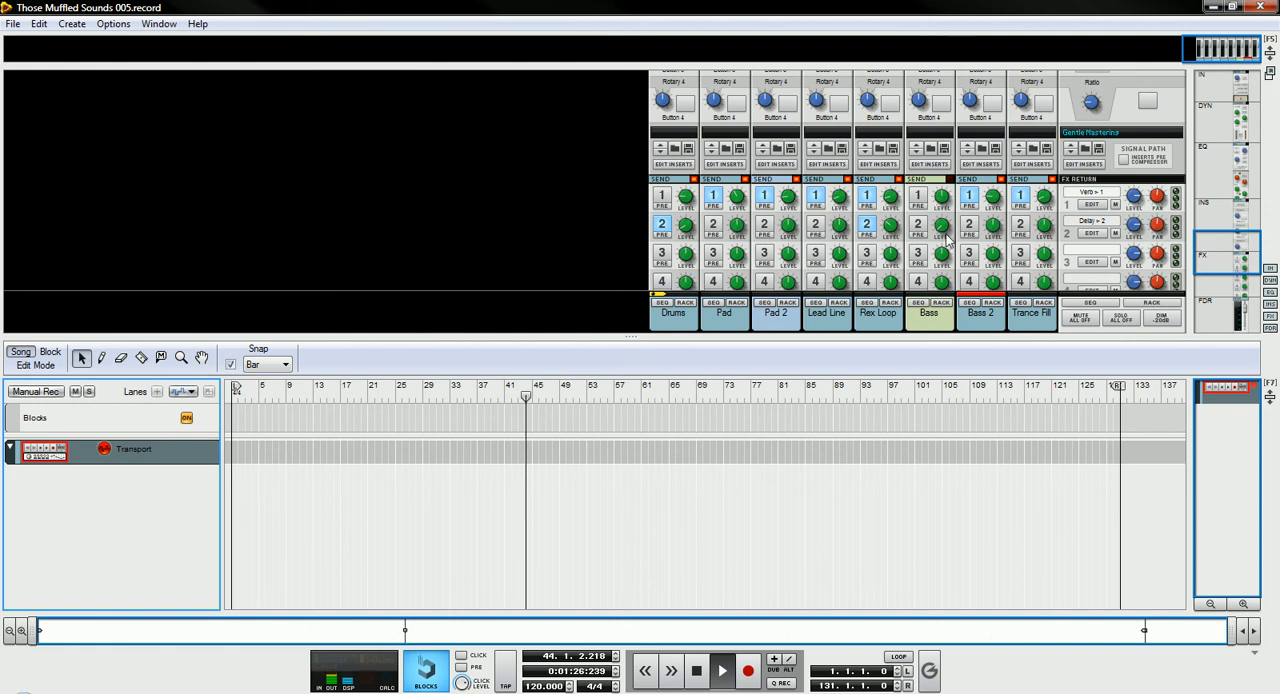
left_click_drag(1210, 249, 1218, 308)
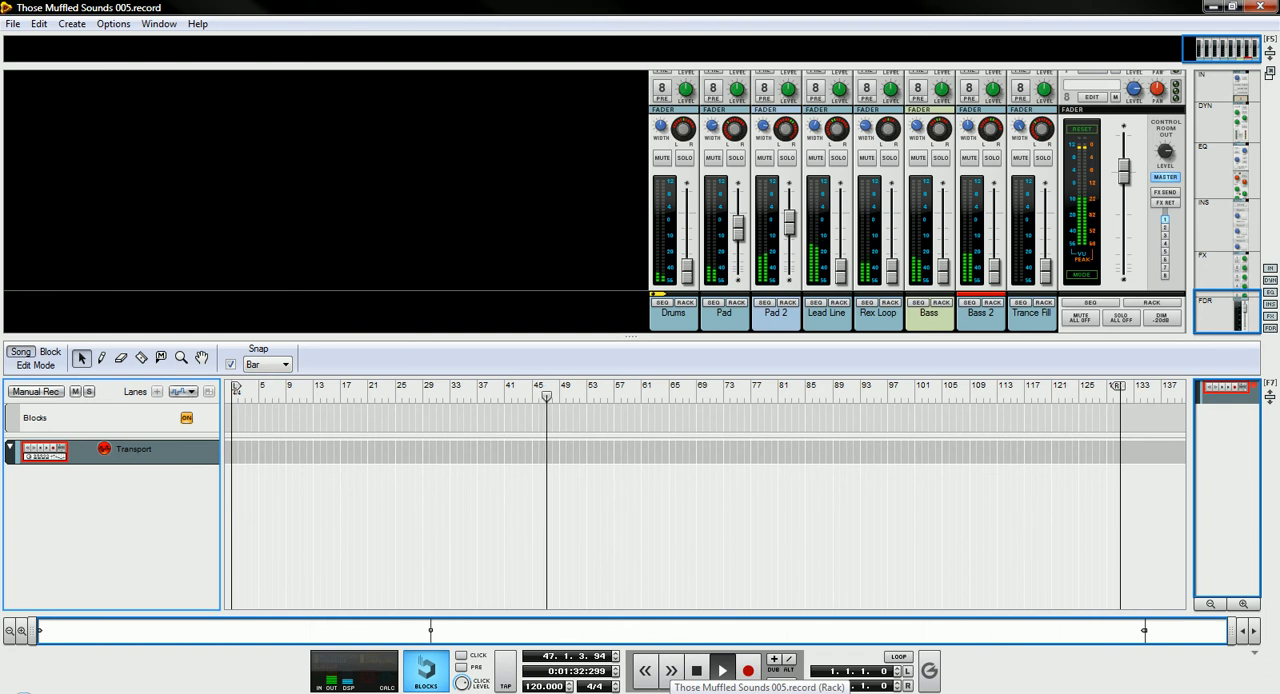
- Return to the rack and follow the playback from the SEQ 3 Thor to the SEQ 4 Thor
key("F6")
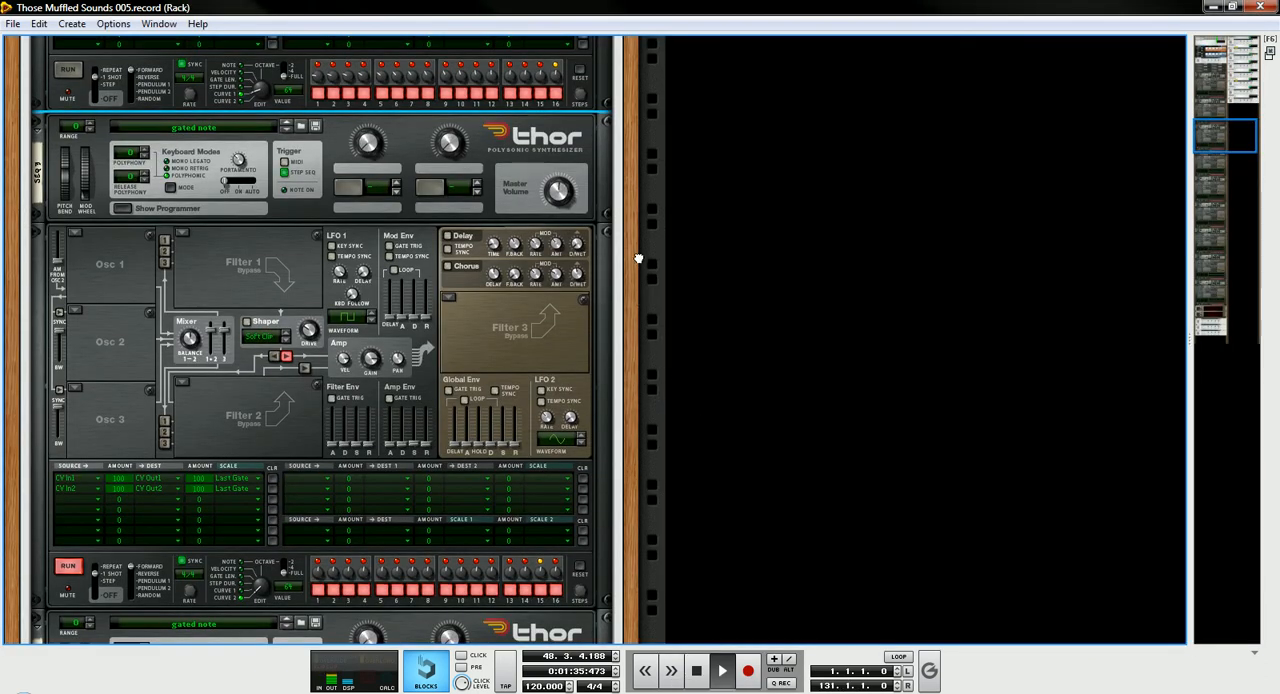
scroll(638, 257, "down", 3)
scroll(636, 252, "down", 2)
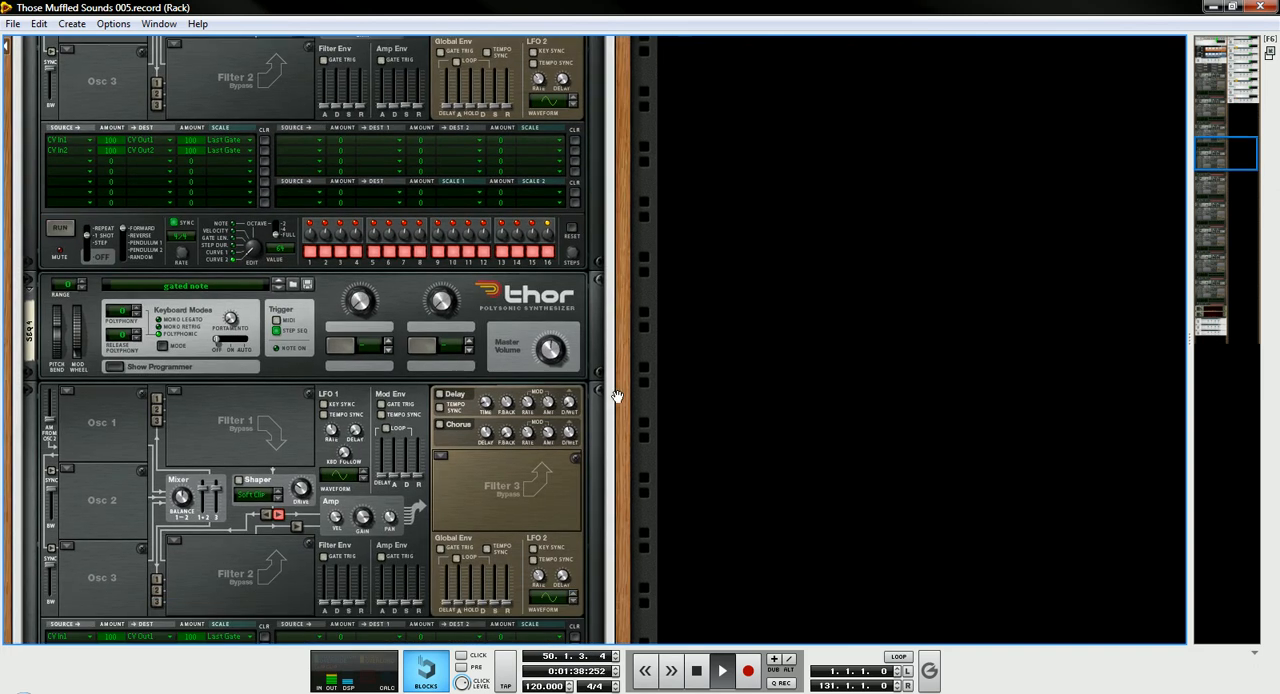
- Go to the Pad 2 Combinator in the rack and show its devices
scroll(632, 244, "down", 2)
scroll(632, 244, "down", 2)
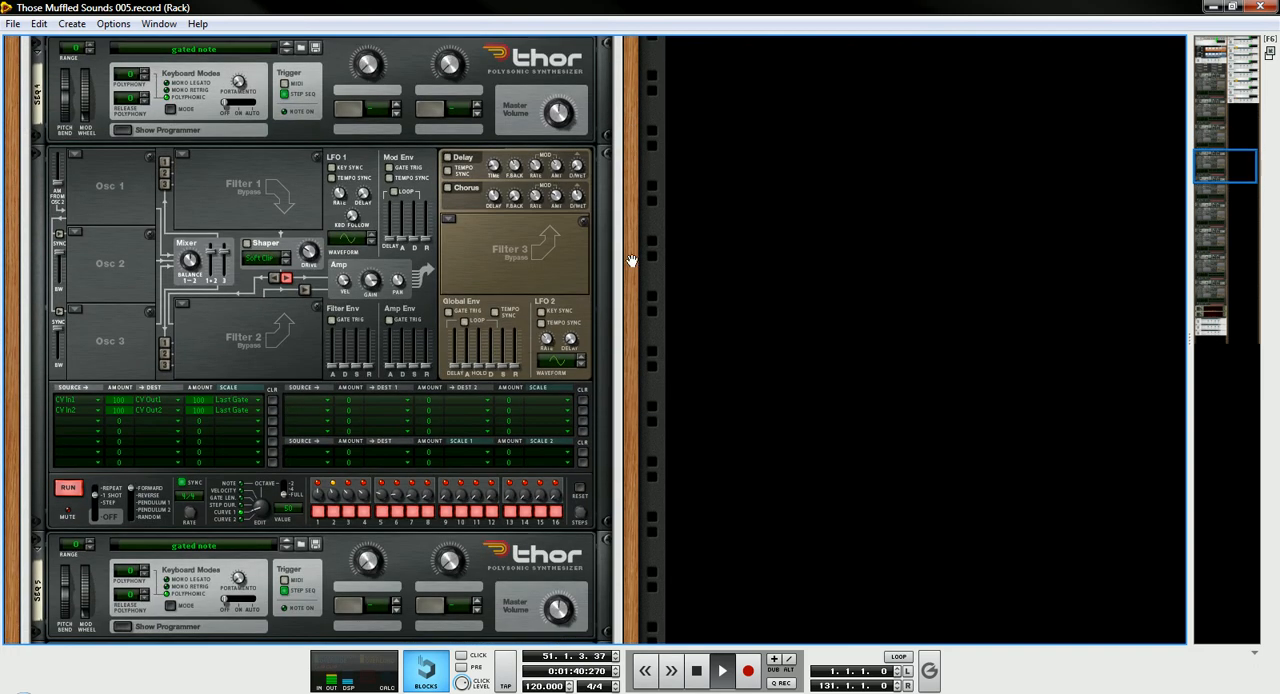
left_click_drag(1229, 171, 1255, 80)
scroll(1255, 80, "up", 3)
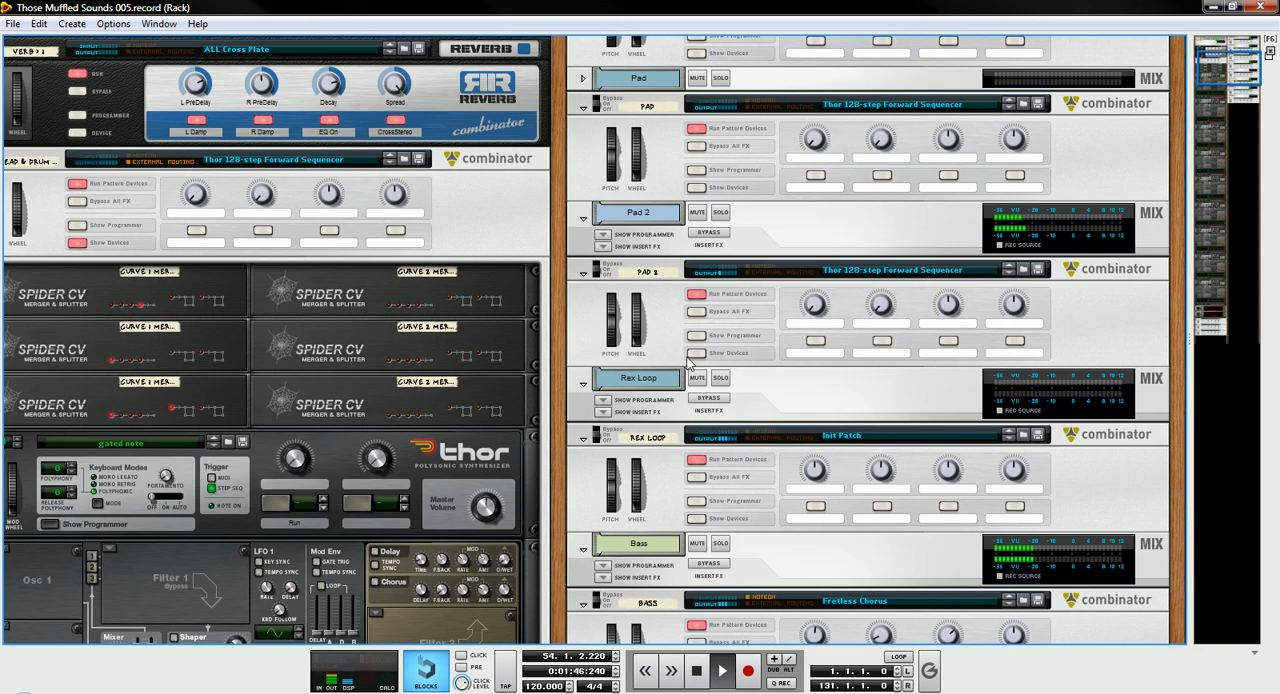
left_click(700, 355)
scroll(705, 364, "down", 4)
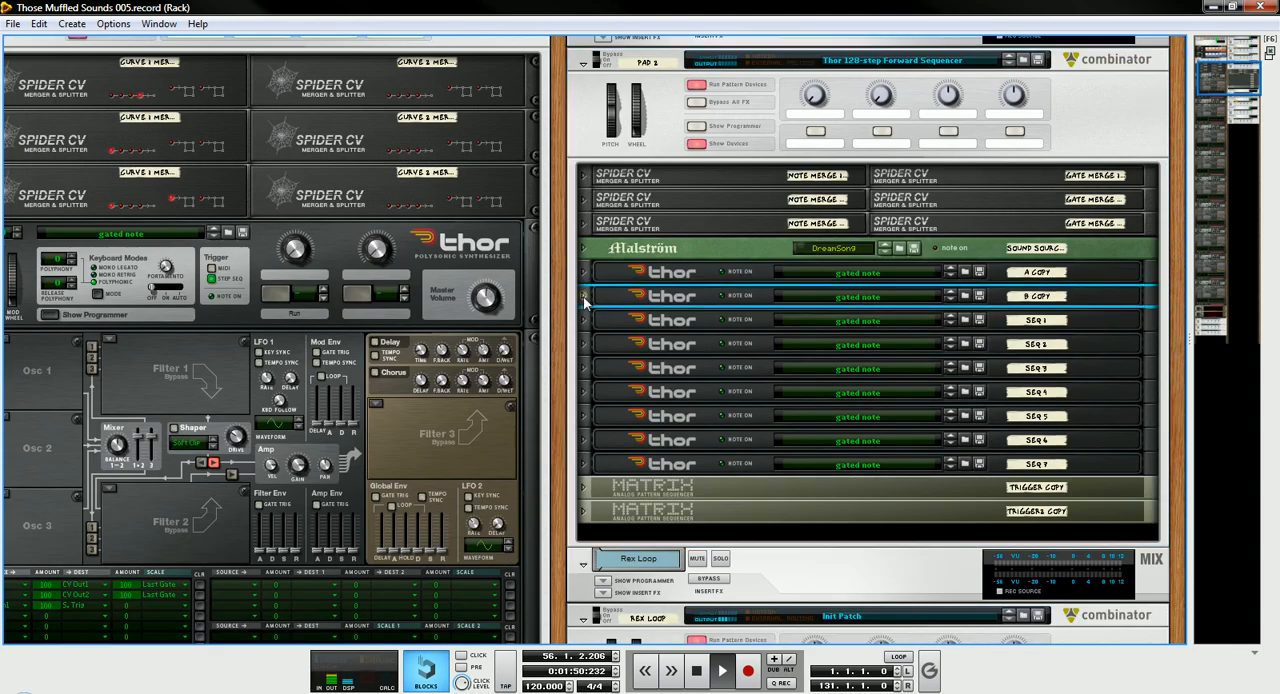
- Unfold all the devices inside the Pad 2 Combinator and look through its Malström and chained Thors
left_click(583, 296, "alt")
scroll(736, 386, "down", 2)
scroll(760, 386, "down", 4)
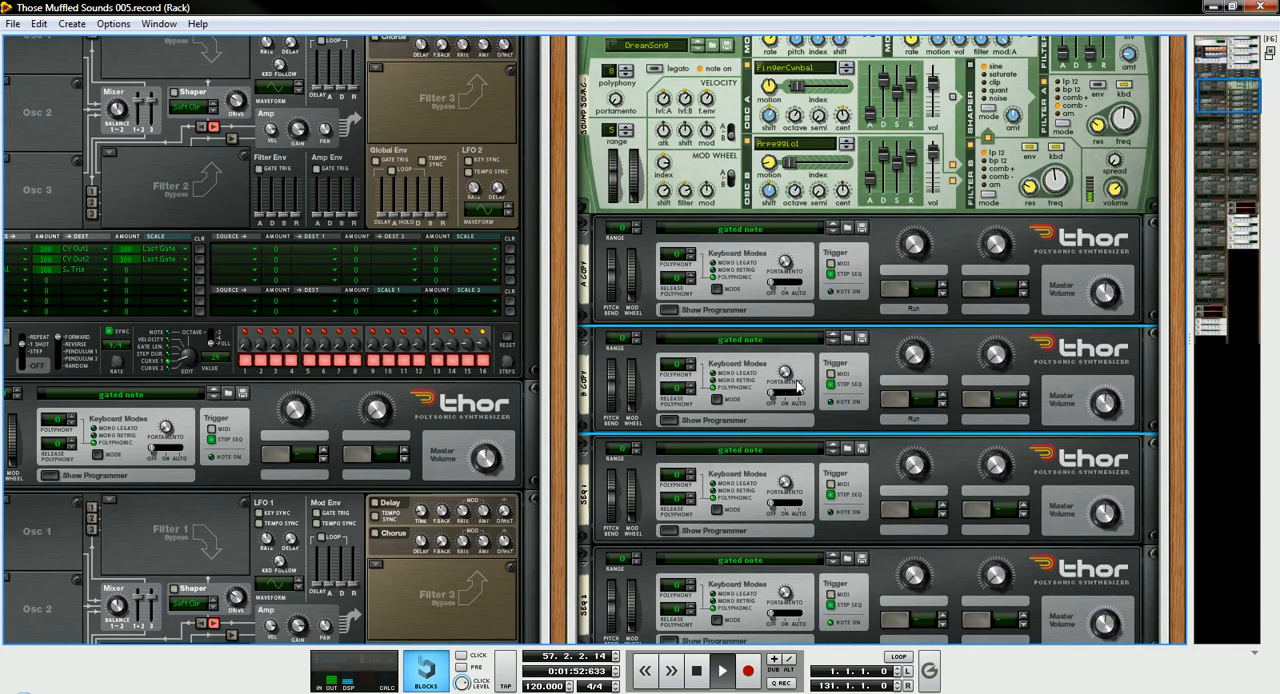
scroll(797, 387, "down", 5)
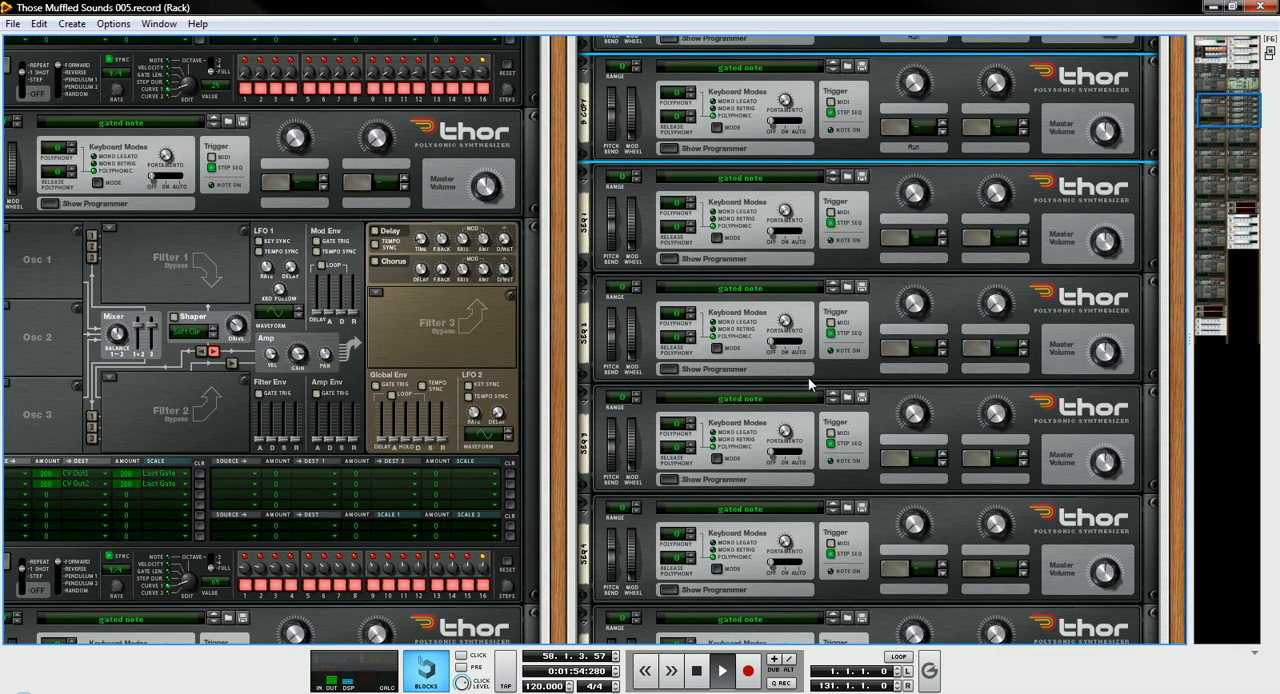
scroll(790, 377, "down", 1)
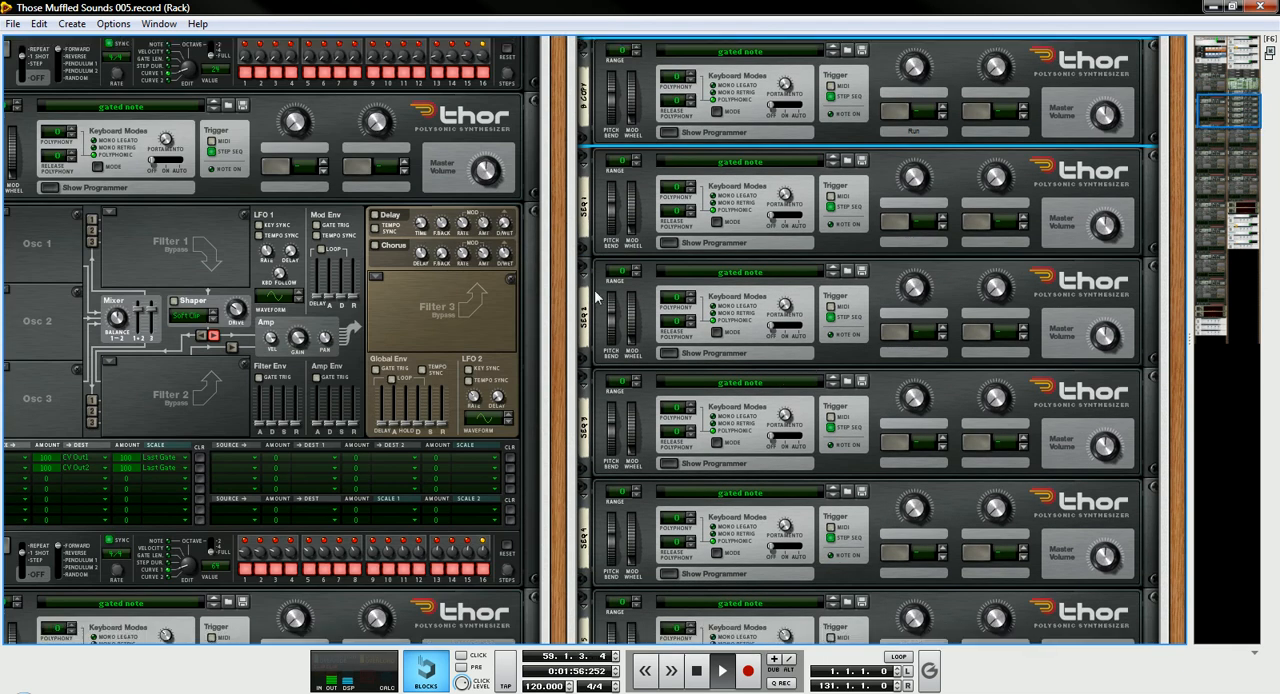
- Show the programmers of the SEQ 1, SEQ 2 and SEQ 3 Thors in the Pad 2 Combinator
left_click(667, 353)
scroll(667, 392, "down", 5)
scroll(690, 392, "up", 3)
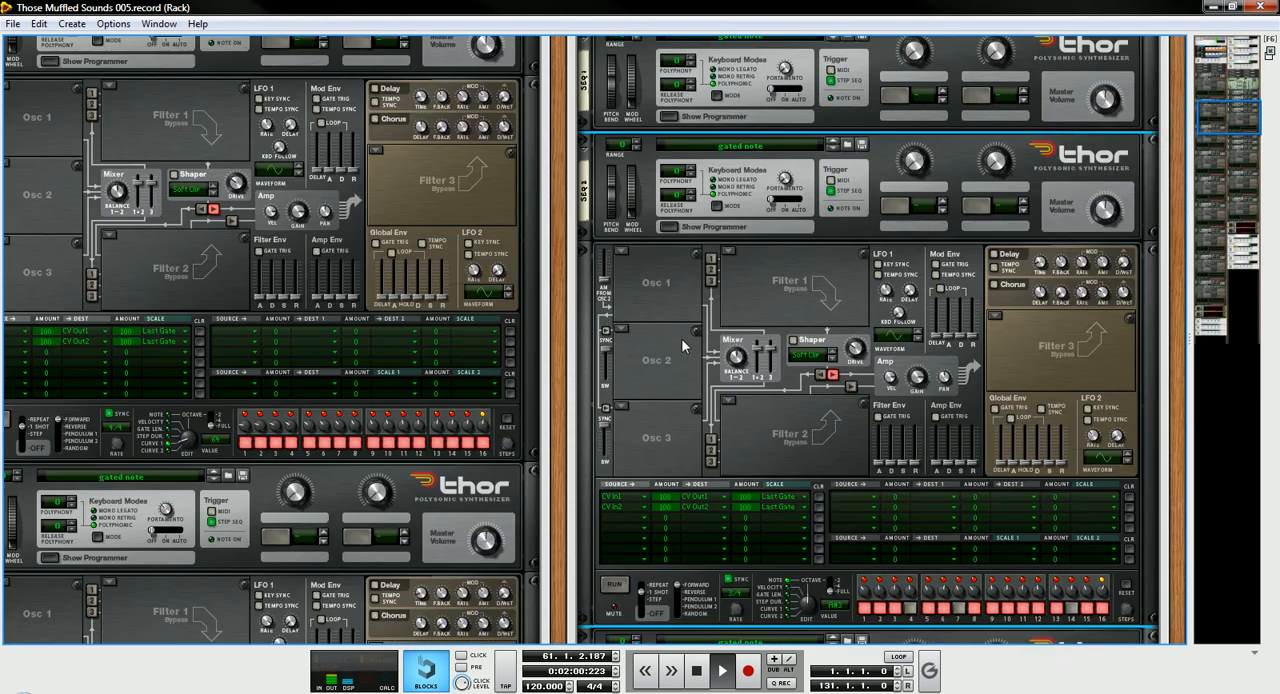
scroll(682, 344, "up", 2)
left_click(675, 150)
scroll(726, 429, "down", 7)
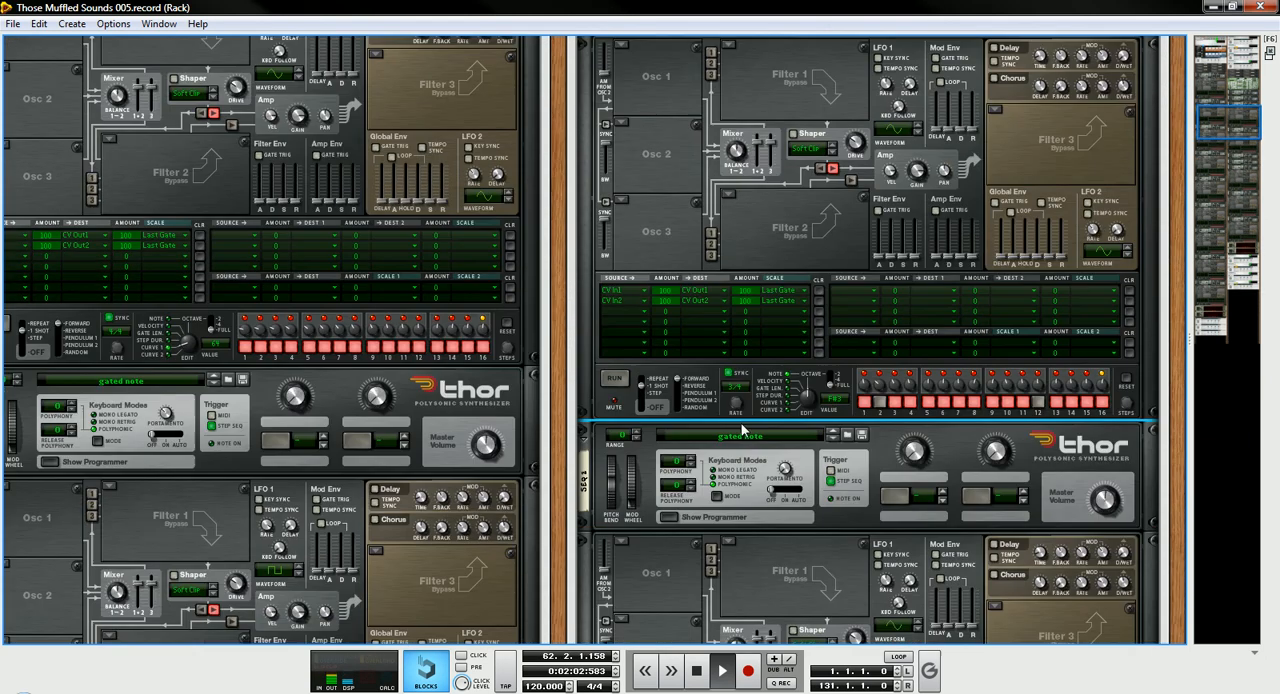
scroll(744, 421, "down", 10)
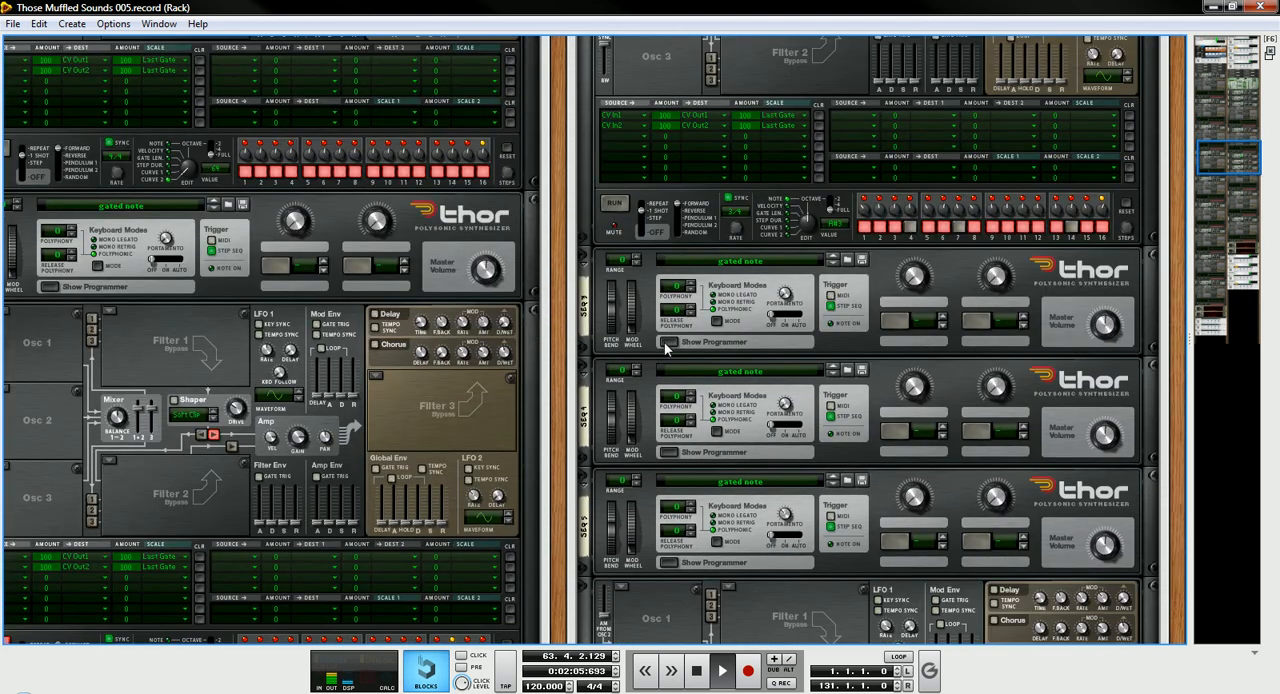
left_click(664, 341)
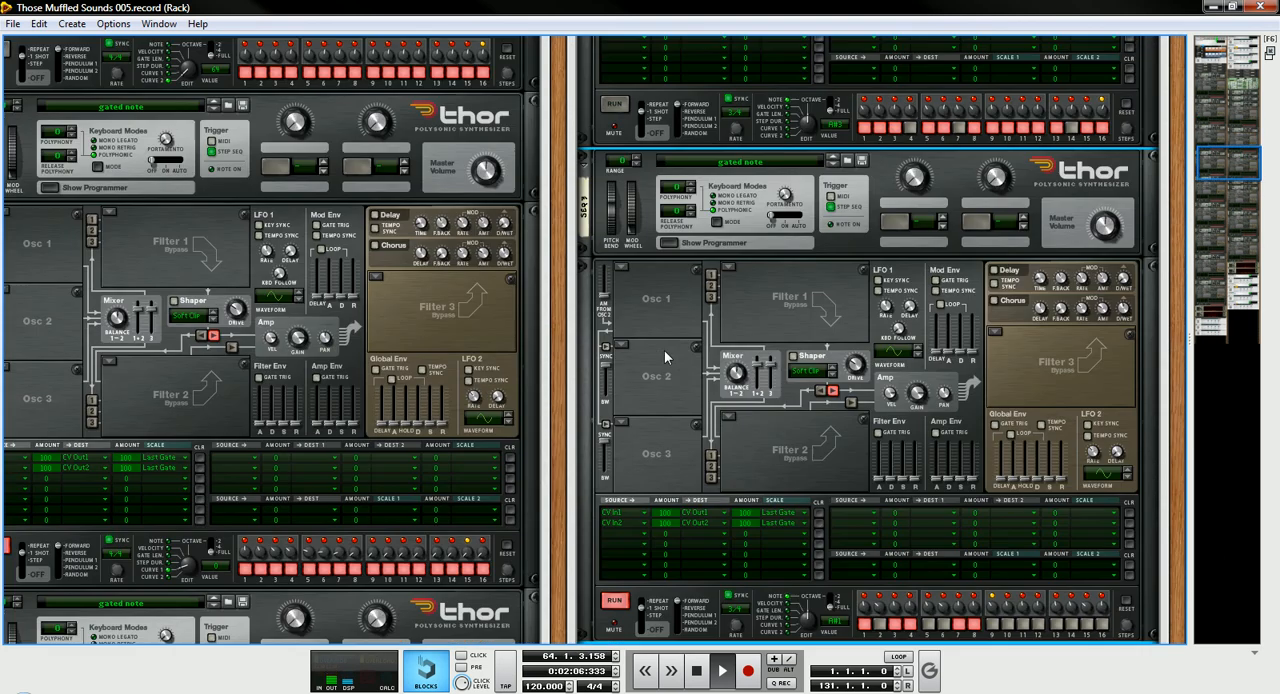
- Show the programmer of the Pad 2 Combinator's SEQ 4 Thor and follow the playback in its step sequencer
scroll(721, 365, "down", 7)
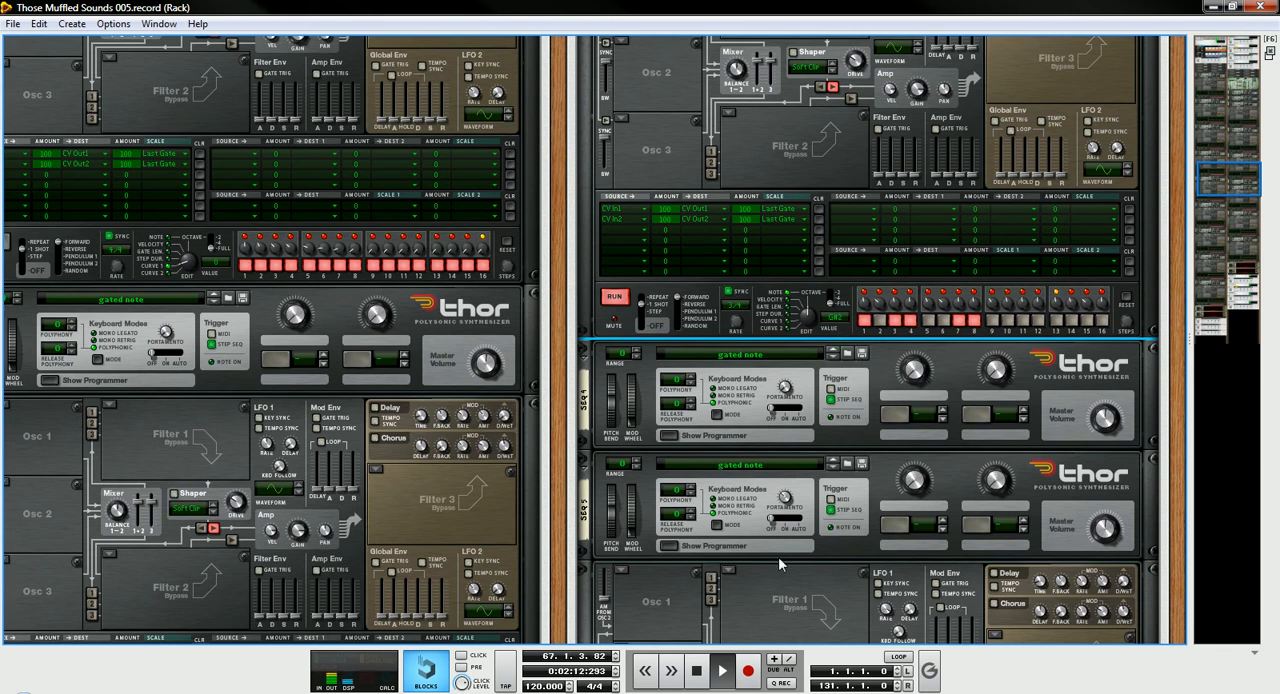
scroll(790, 528, "down", 2)
left_click(668, 358)
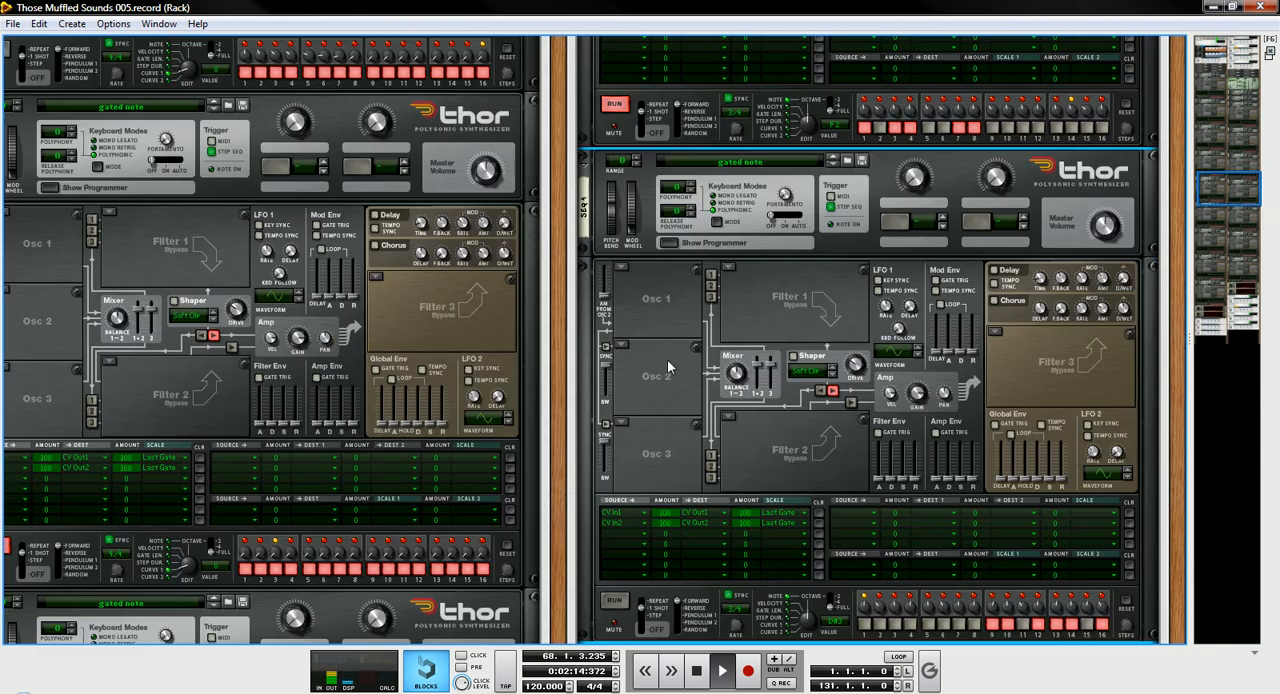
scroll(678, 428, "down", 1)
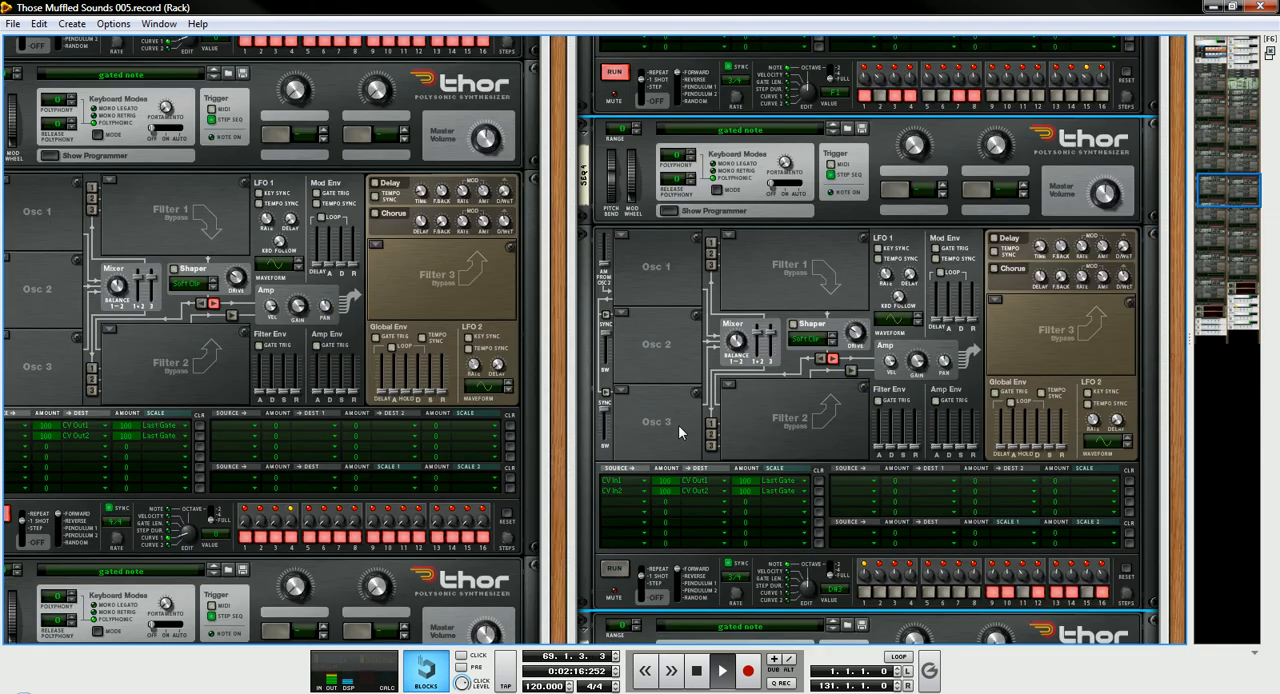
scroll(679, 422, "down", 3)
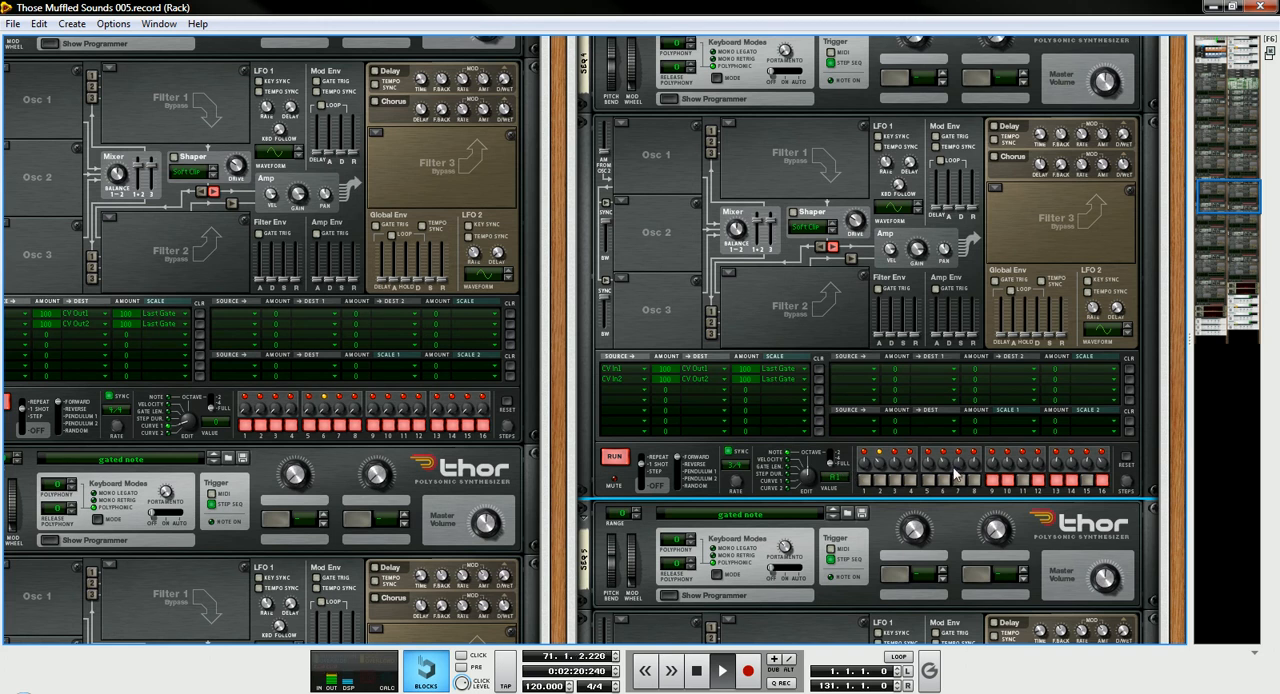
scroll(955, 474, "down", 2)
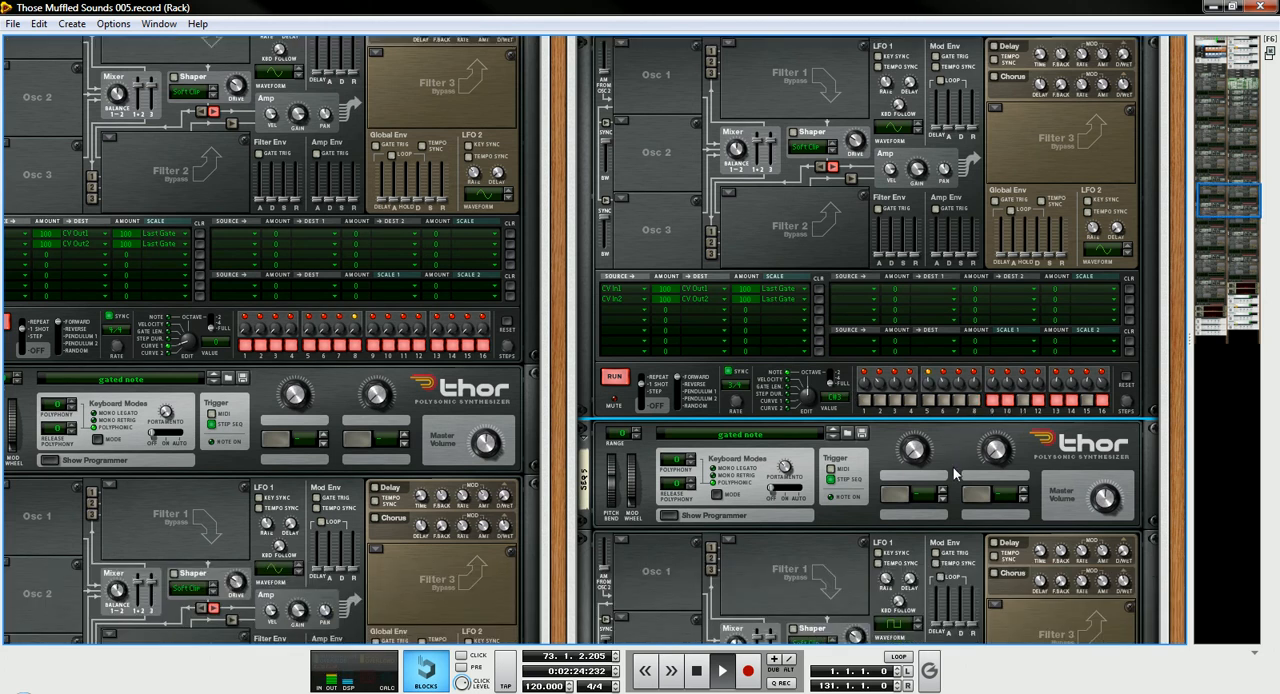
- Show the devices inside the Combinator at the end of the rack's second column and look through them
left_click_drag(1250, 215, 1272, 326)
left_click(695, 535)
scroll(714, 483, "down", 2)
scroll(712, 477, "down", 3)
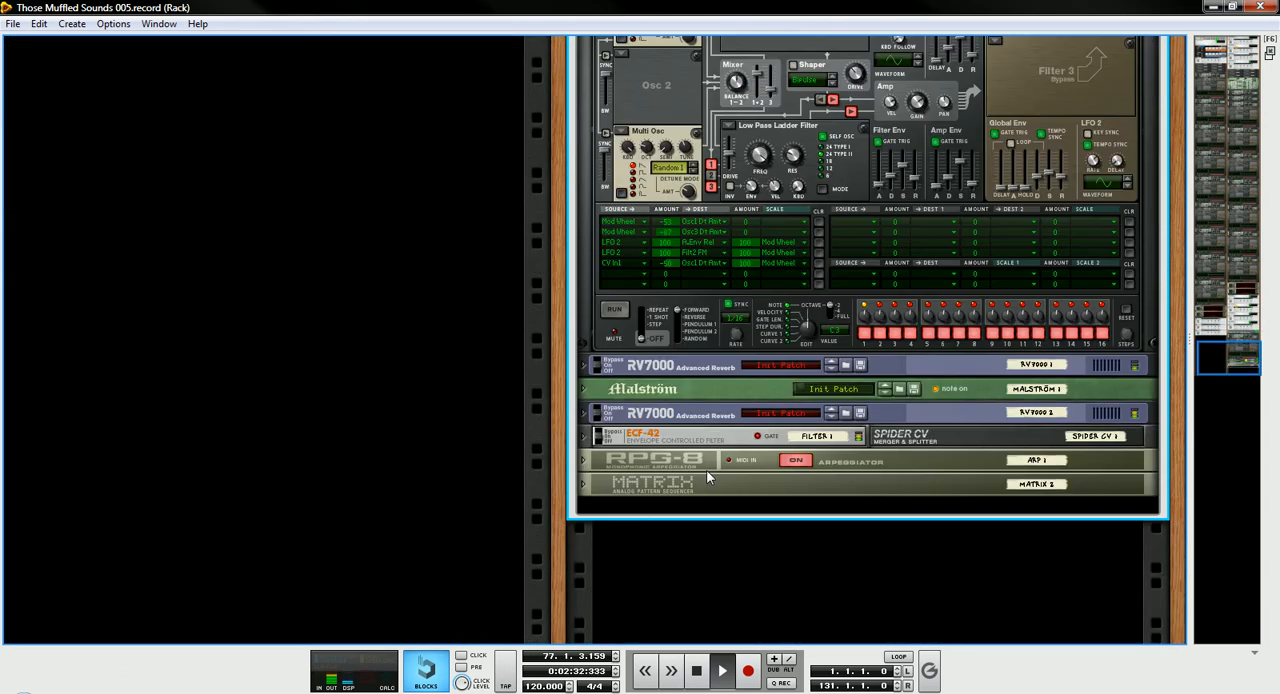
scroll(705, 432, "up", 2)
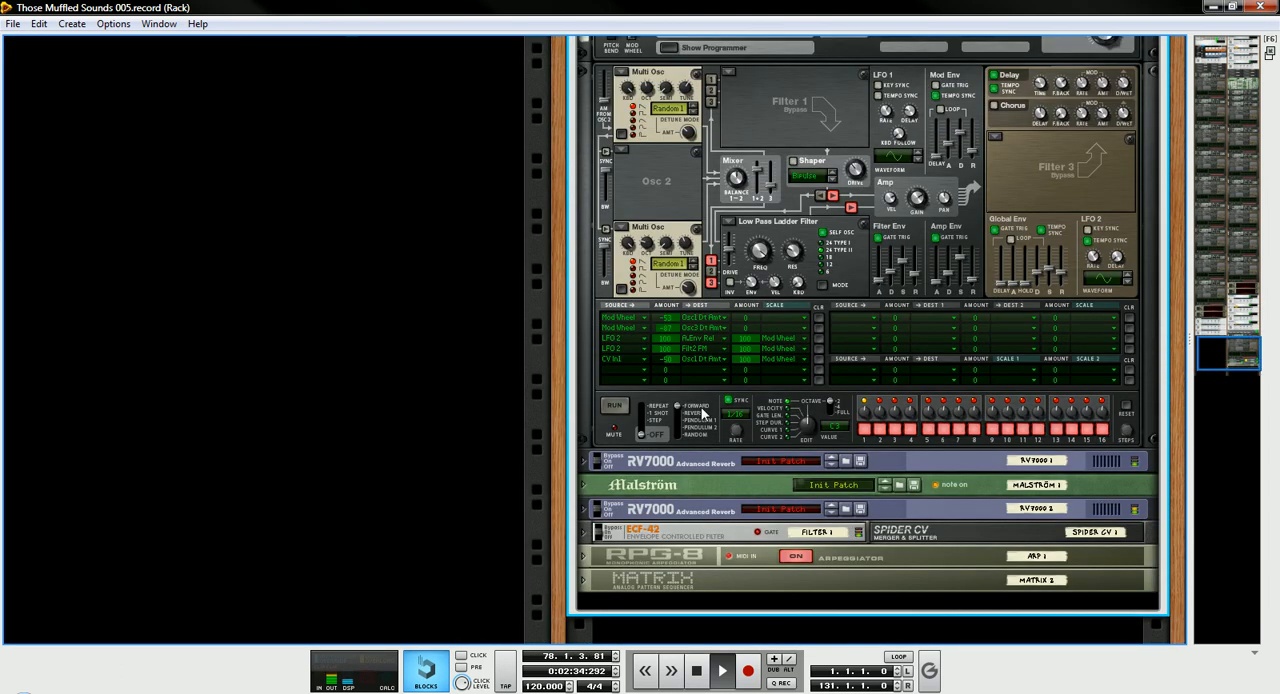
scroll(701, 407, "up", 2)
- Return to the chained Thors and follow the playback from the SEQ 5 Thors to the SEQ 6 Thors
left_click_drag(1204, 348, 1241, 240)
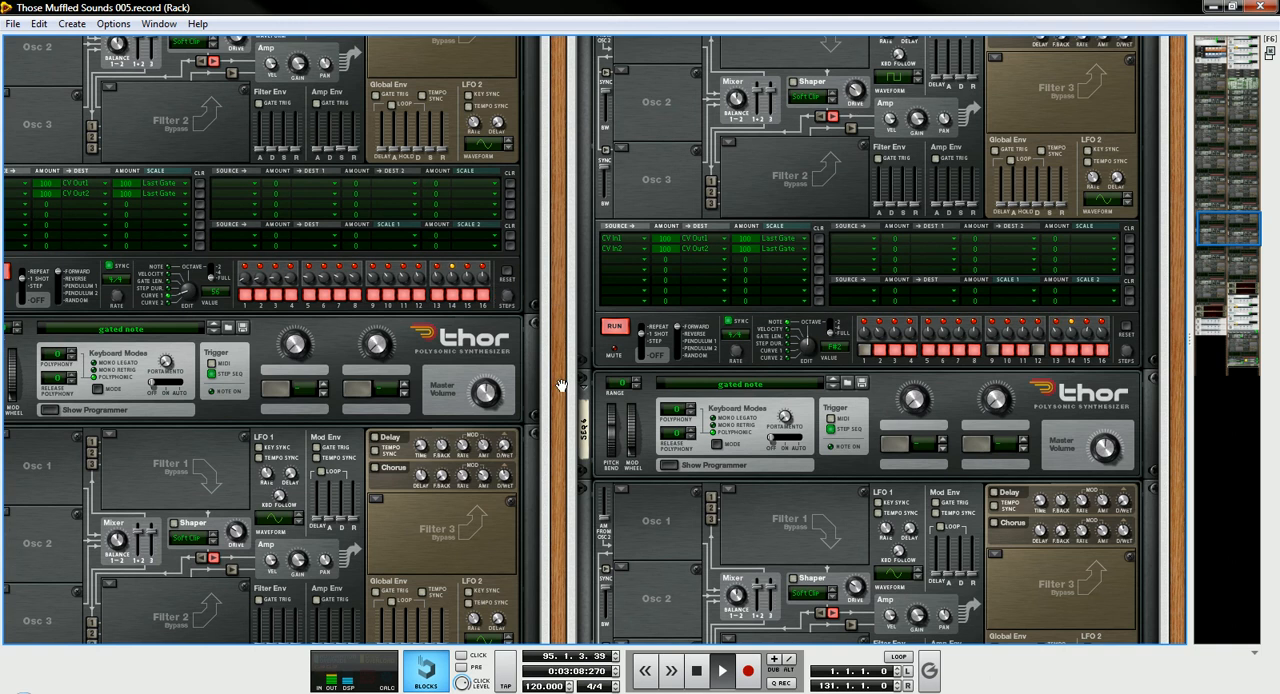
scroll(561, 369, "down", 5)
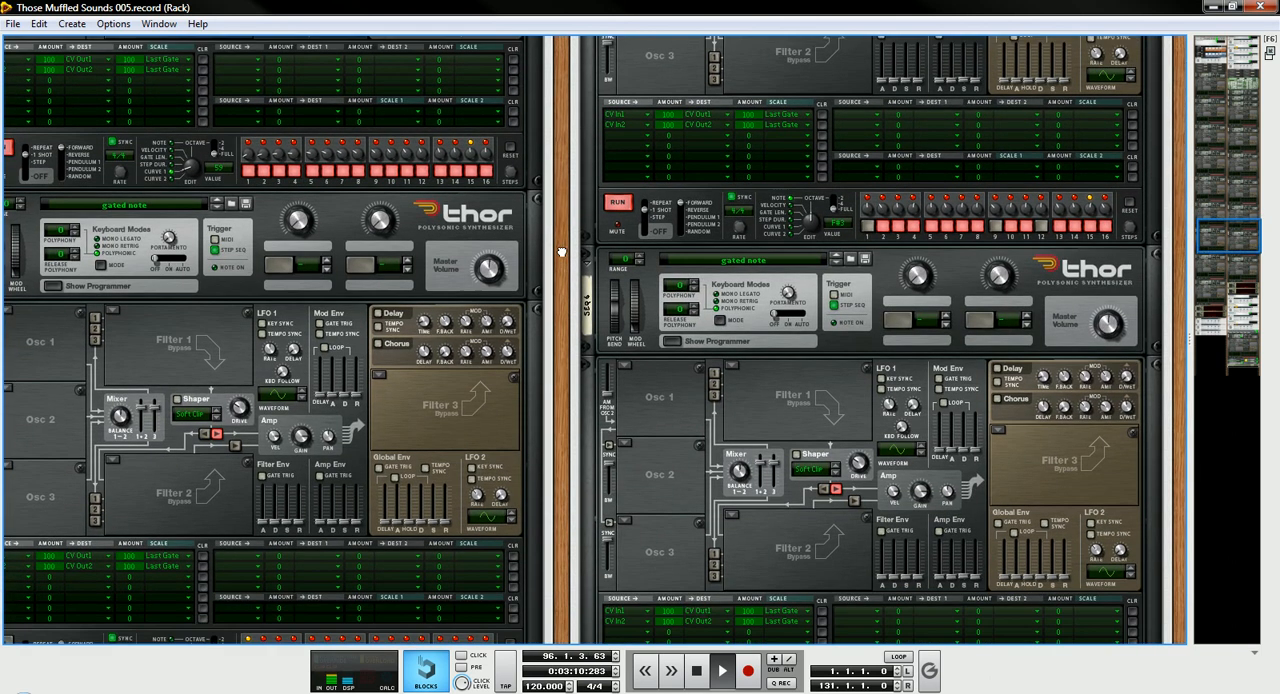
scroll(558, 221, "down", 1)
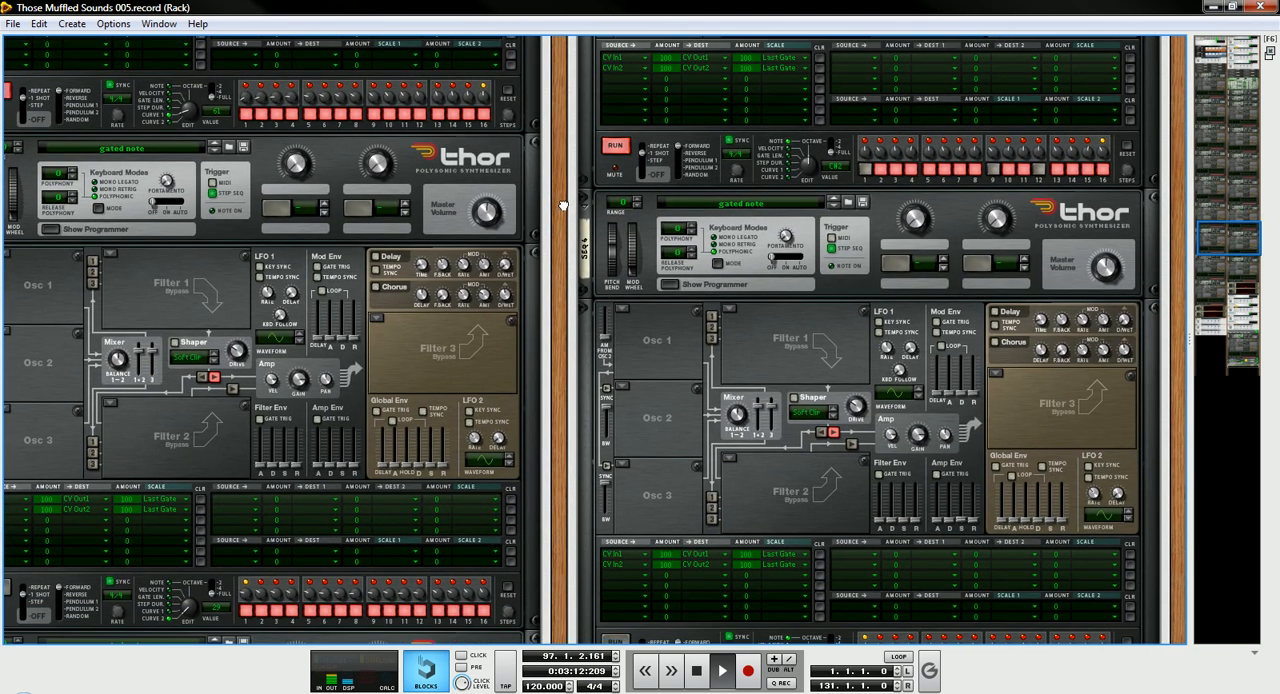
scroll(563, 205, "down", 1)
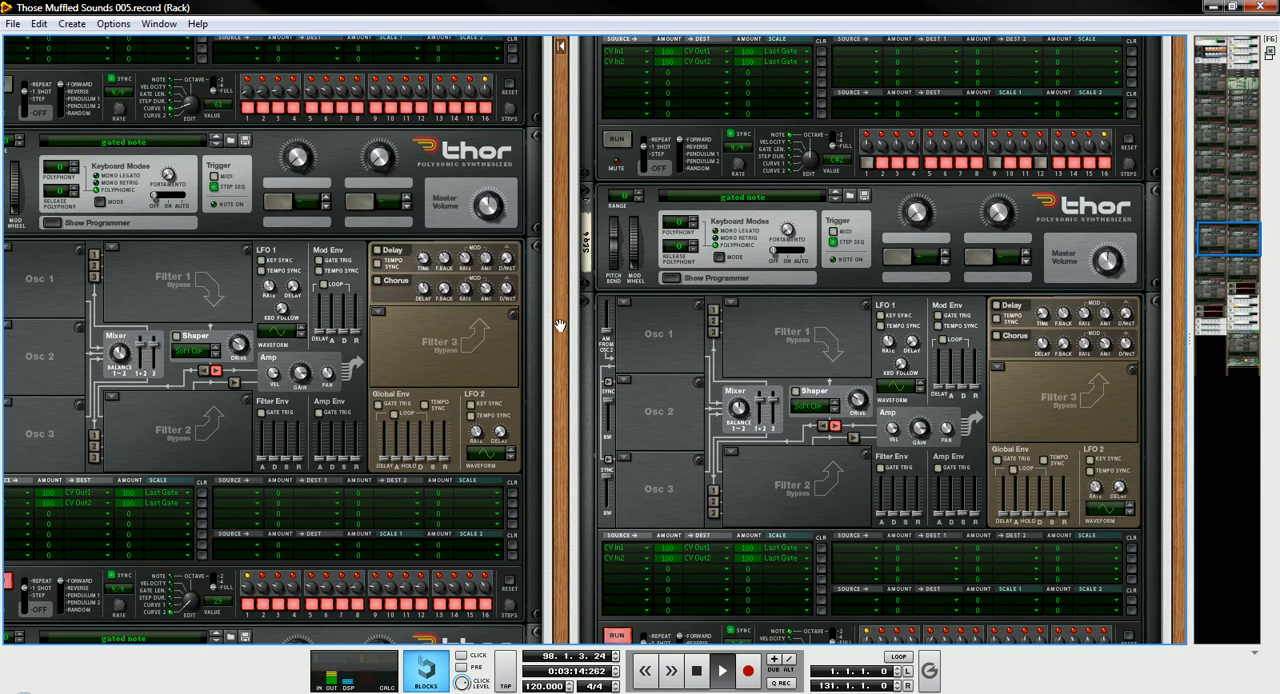
scroll(559, 325, "down", 5)
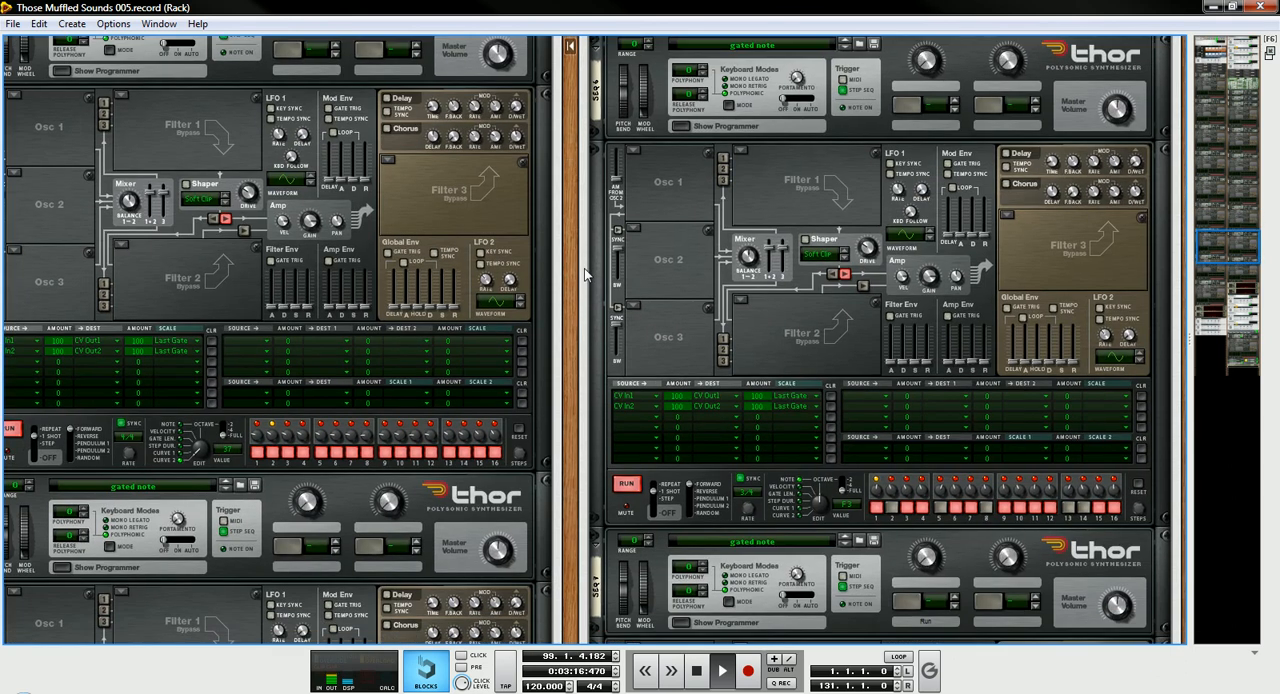
- Follow the playback from the SEQ 6 Thors to the SEQ 7 Thors in both Combinators
scroll(575, 320, "down", 4)
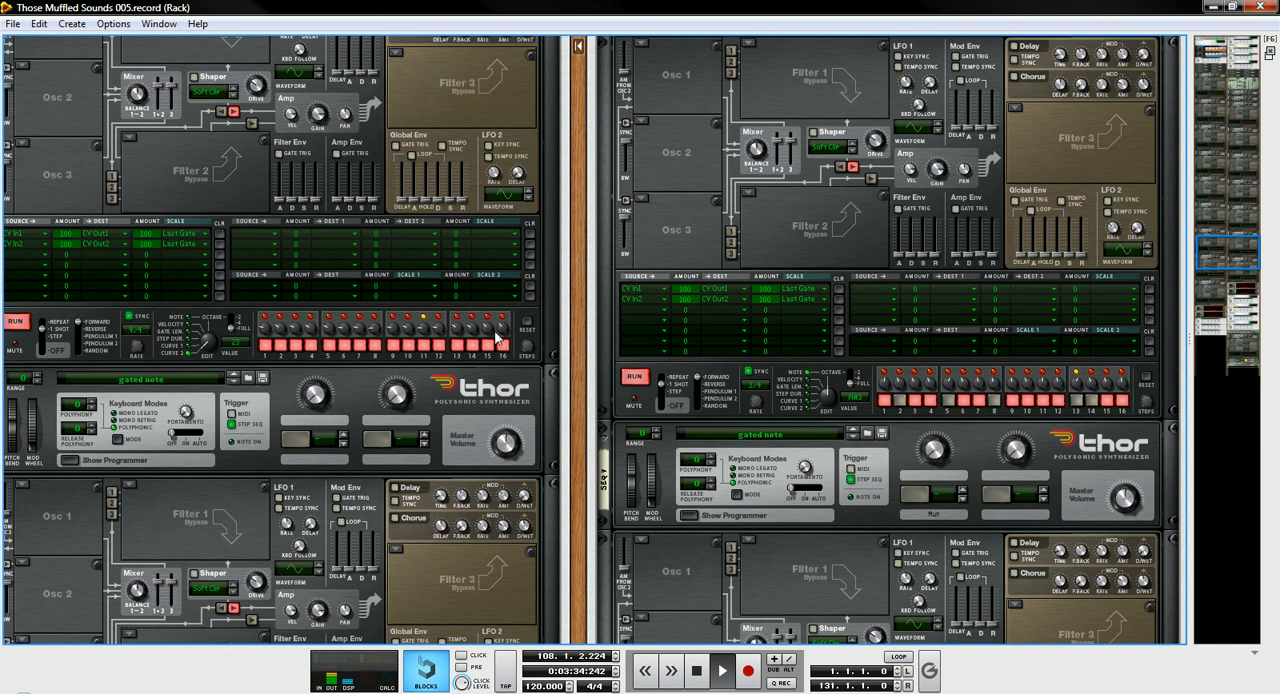
scroll(580, 447, "down", 5)
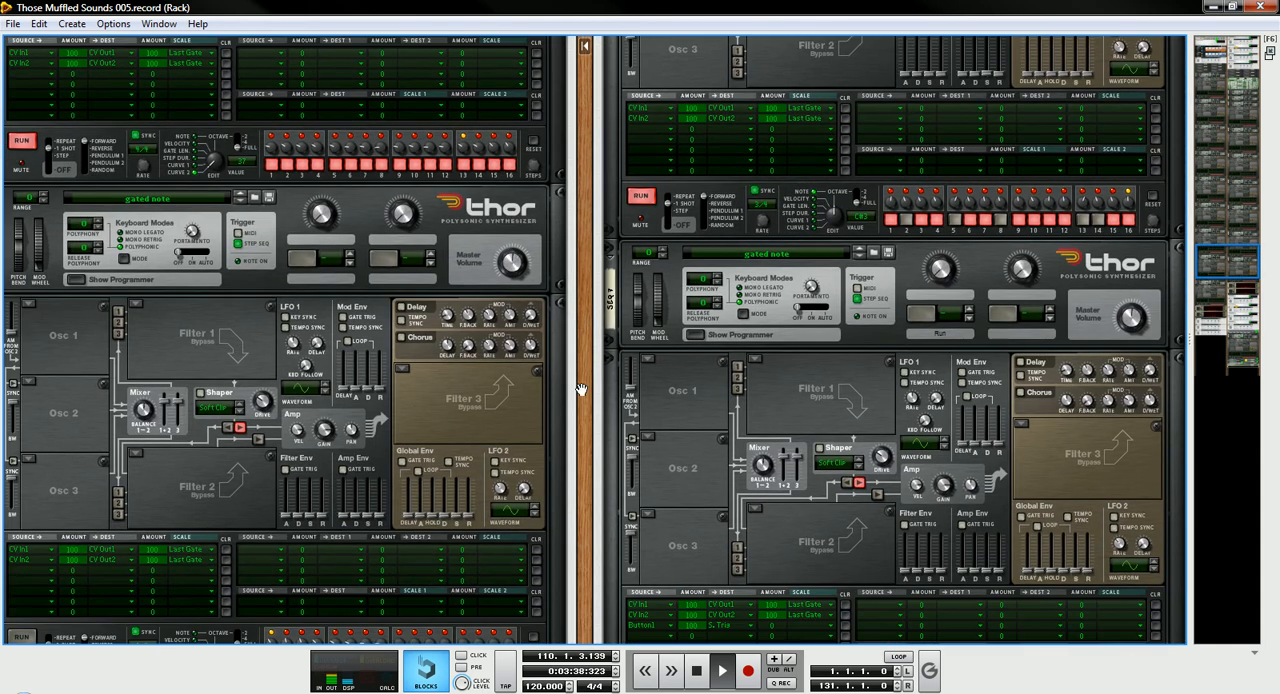
left_click_drag(587, 428, 623, 279)
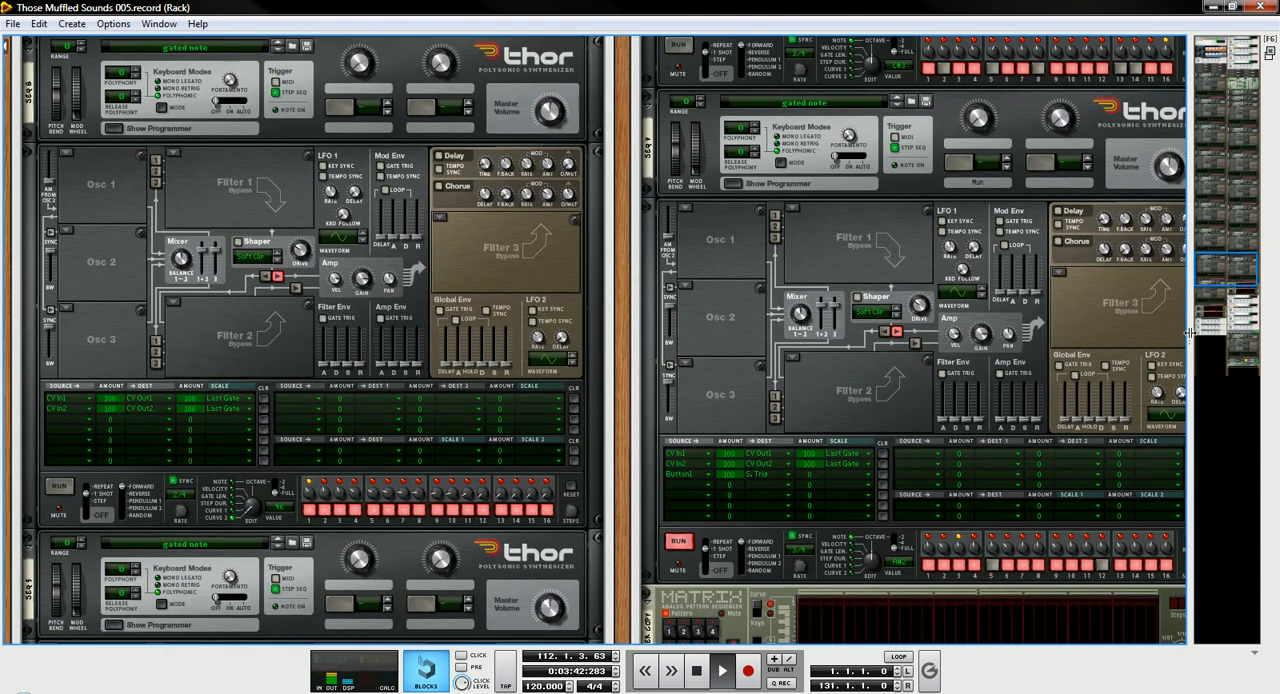
left_click_drag(624, 541, 637, 326)
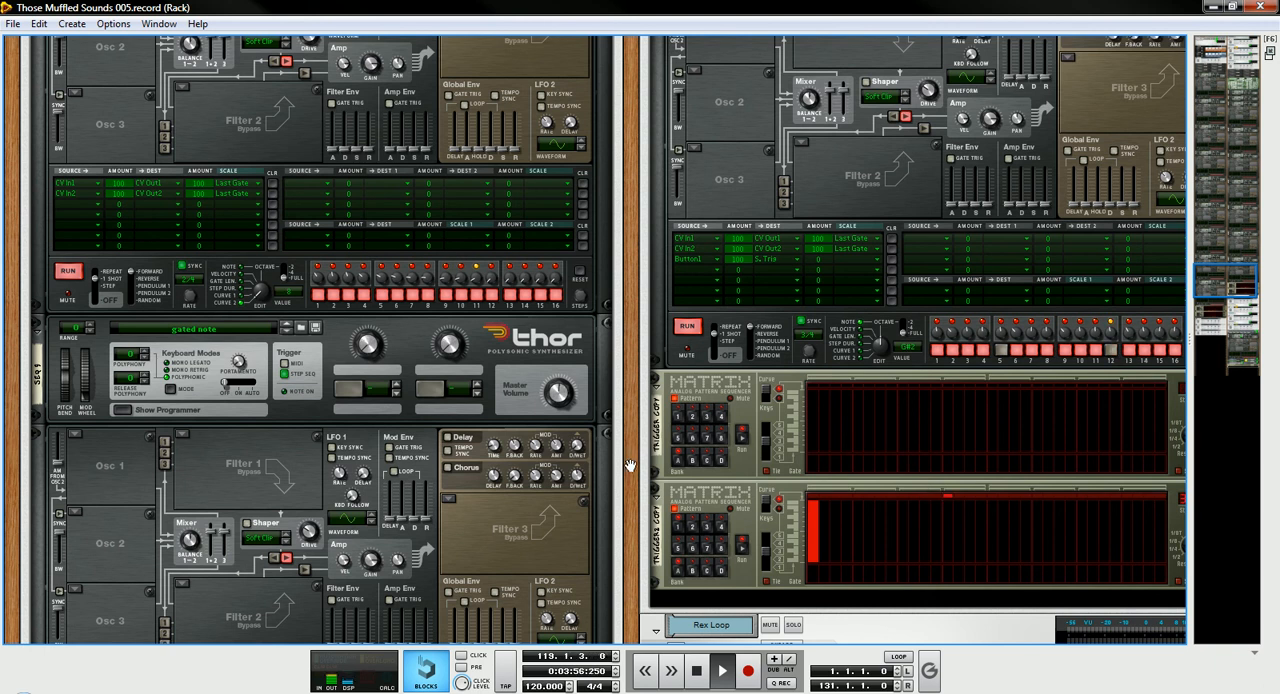
- Examine the final SEQ 7 Thor's step sequencer and the Matrix trigger sequencers during playback
scroll(629, 468, "down", 3)
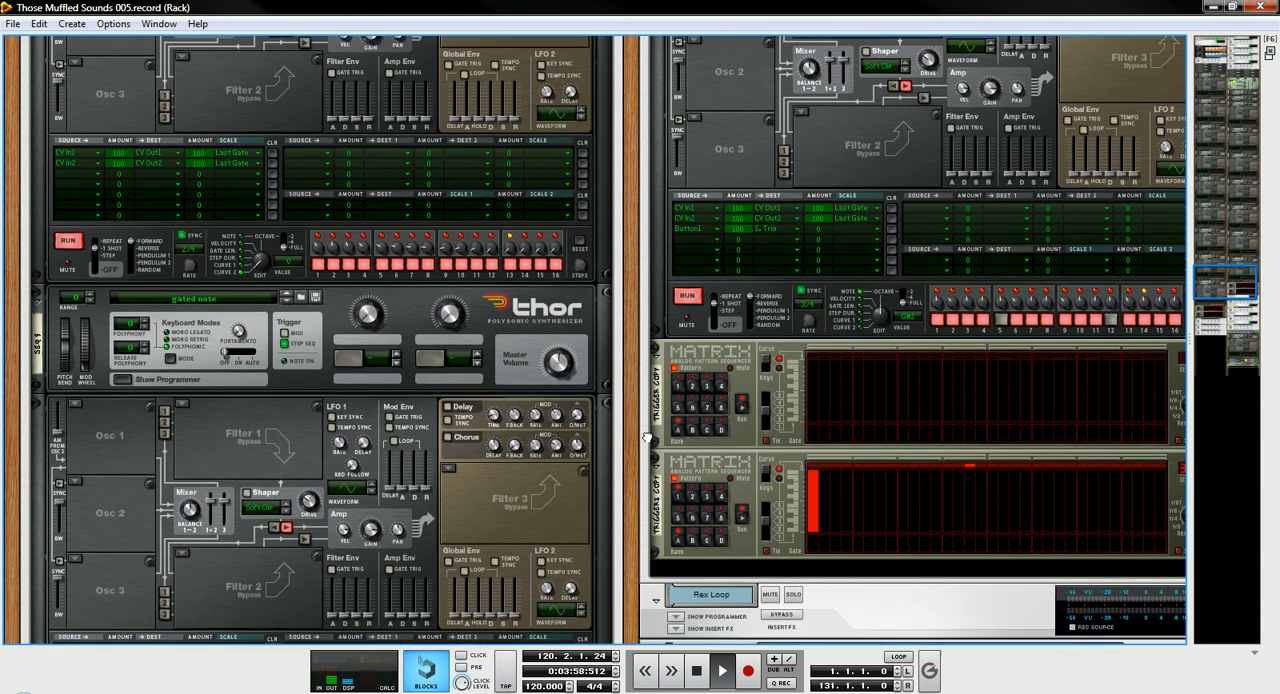
scroll(658, 398, "down", 5)
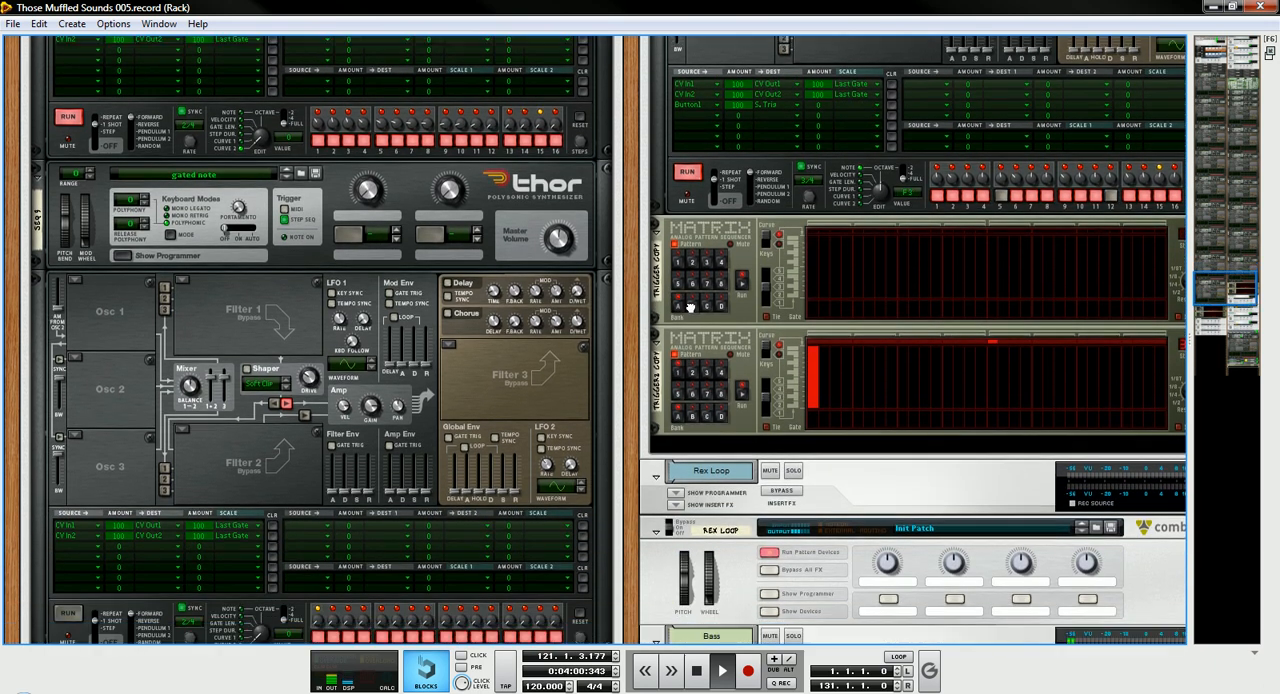
scroll(714, 251, "down", 3)
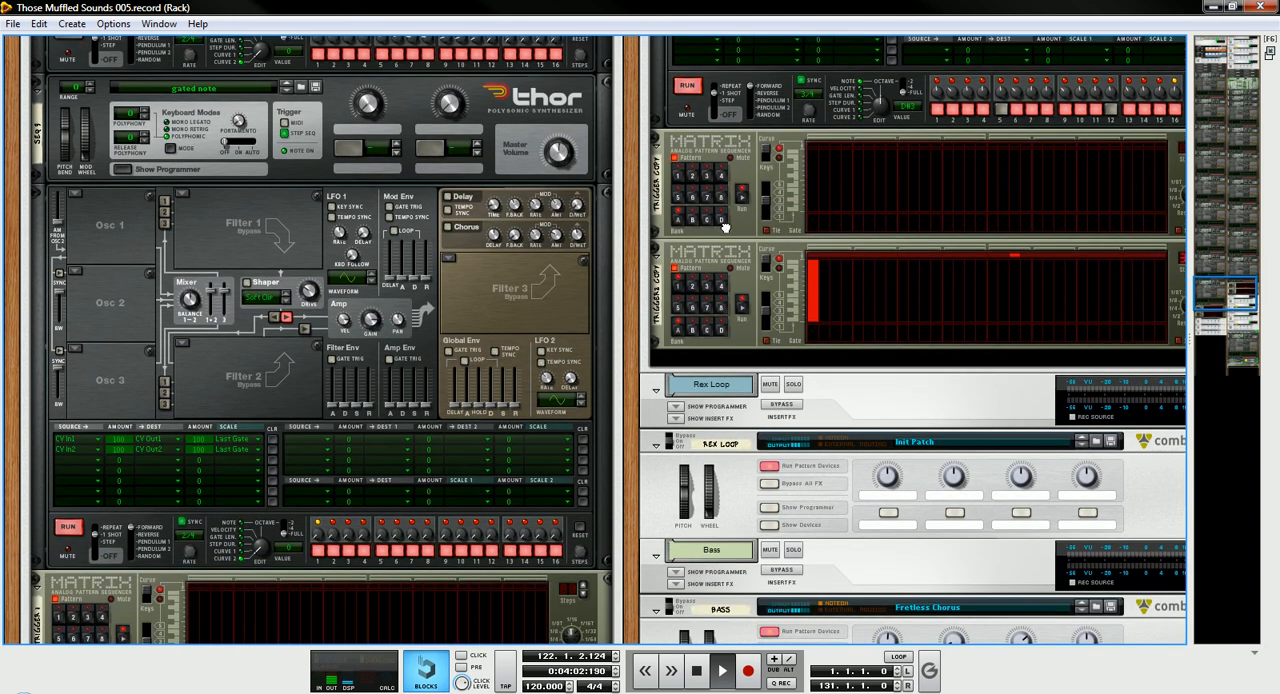
scroll(729, 225, "down", 6)
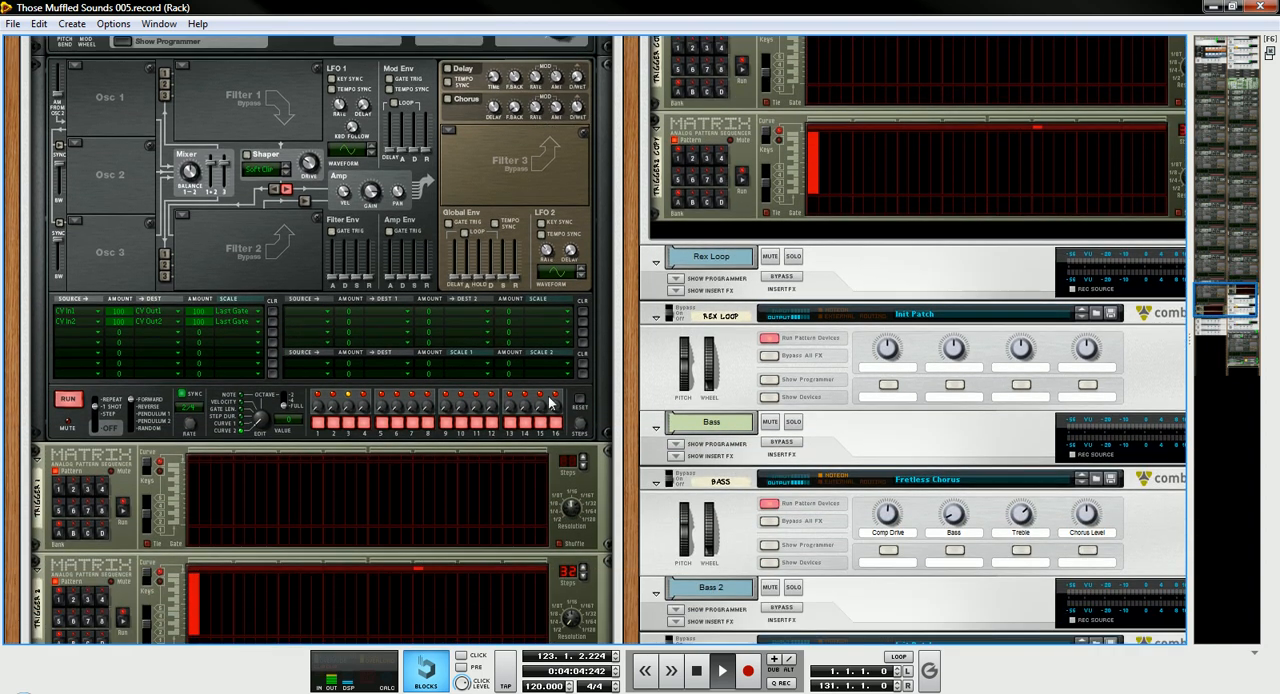
- Set the step sequencer edit knob of the SEQ 7 Thor above the Matrix devices to Curve 1 and stop playback
left_click_drag(263, 419, 264, 412)
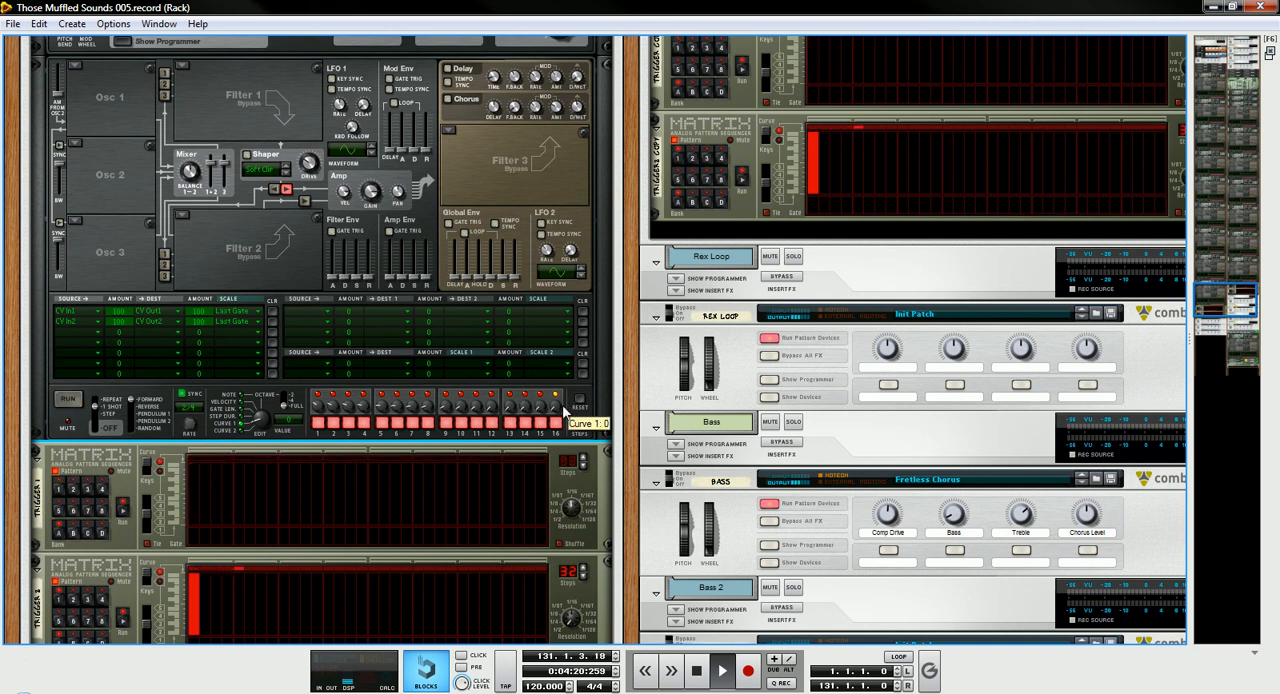
key("space")
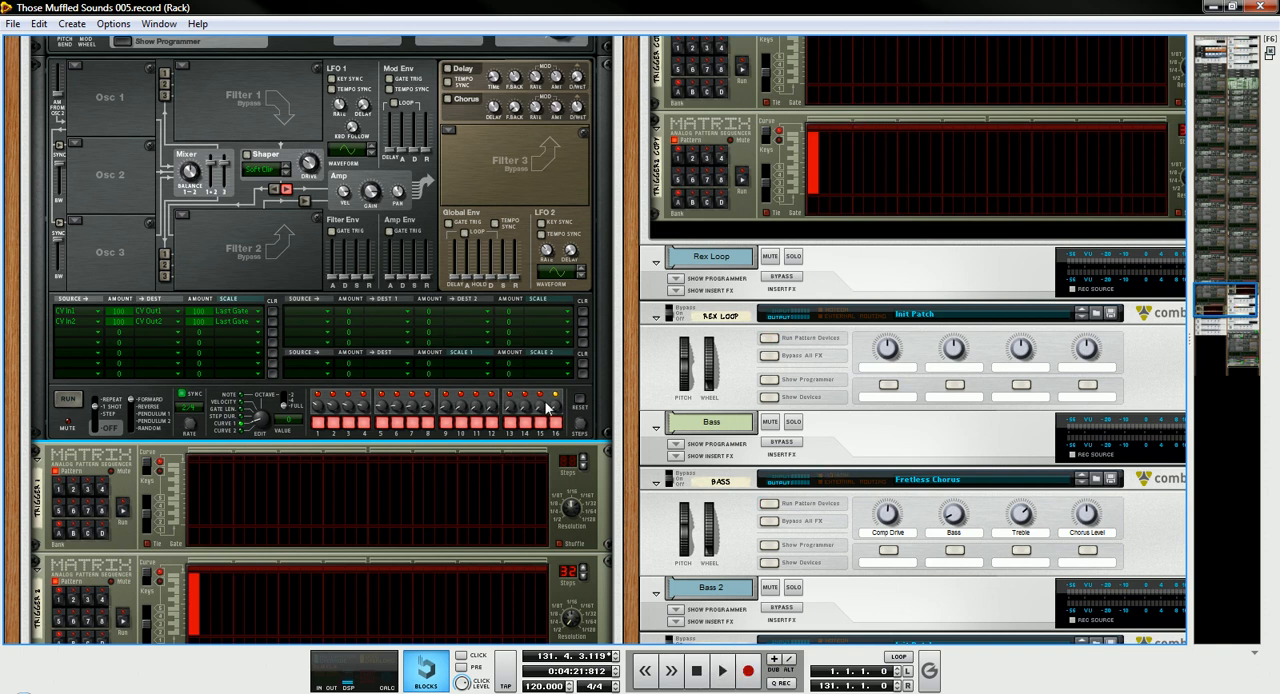
- Flip the rack to its rear and examine the SEQ 7 Thor's step sequencer CV inputs and outputs
key("Tab")
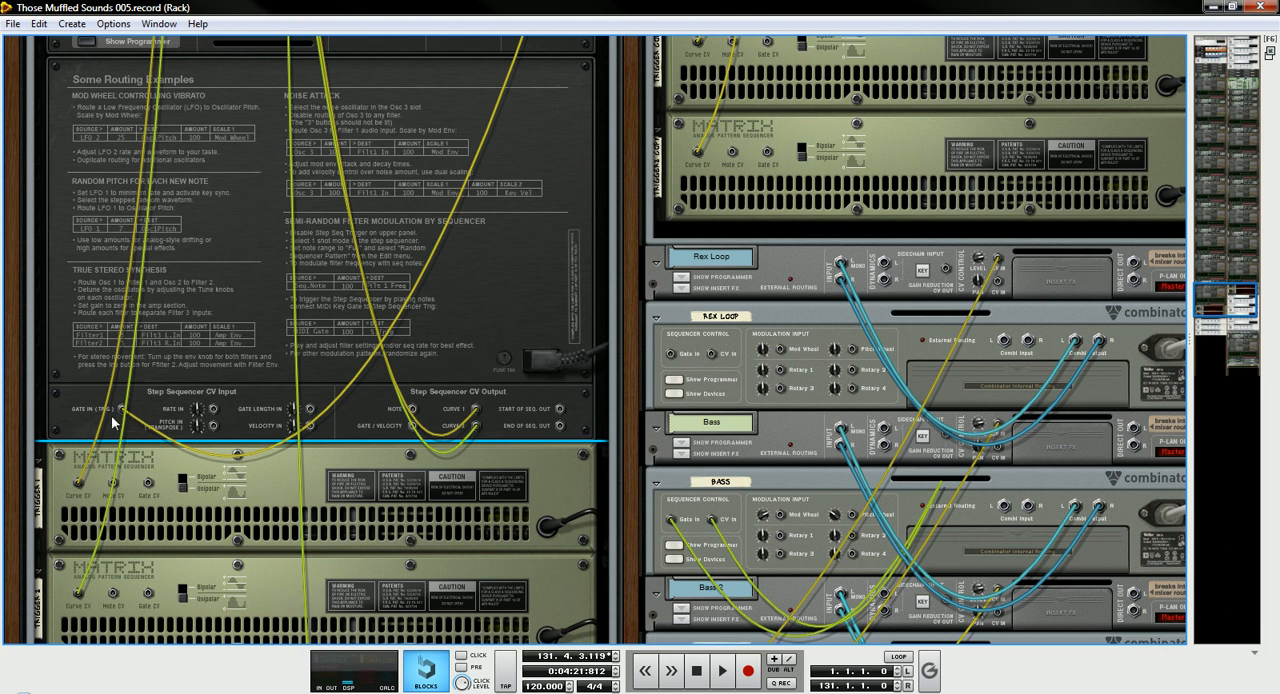
key("Tab")
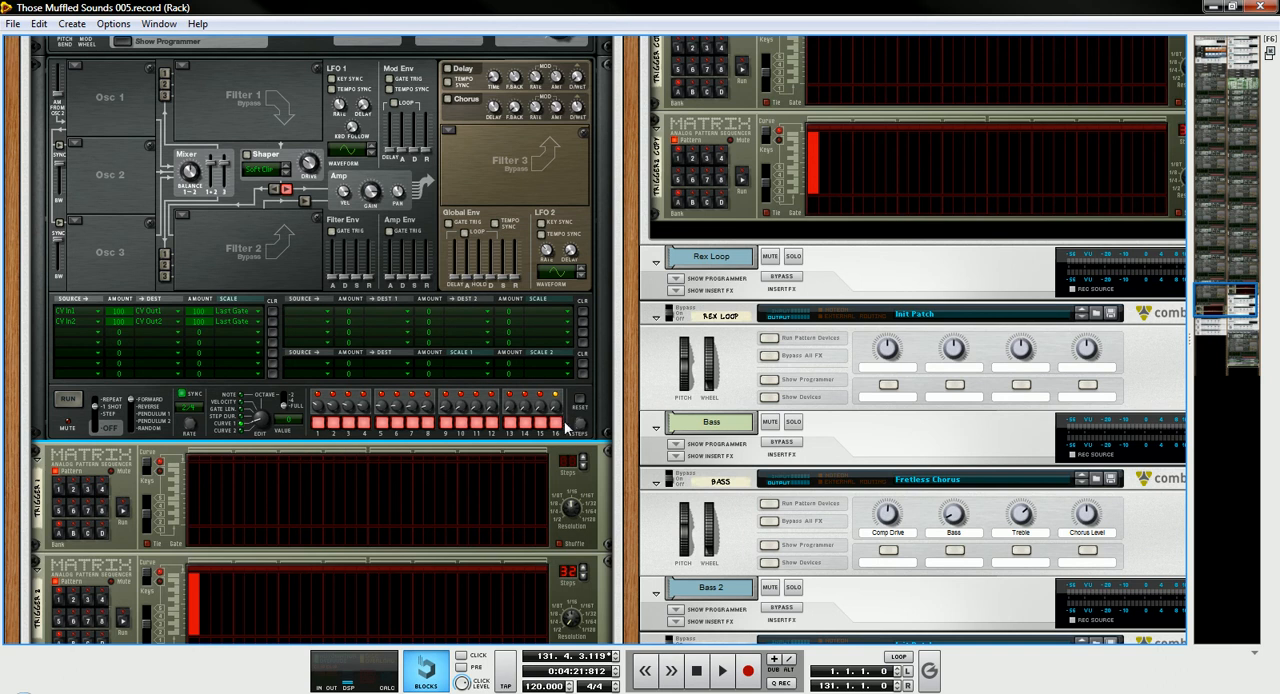
key("Tab")
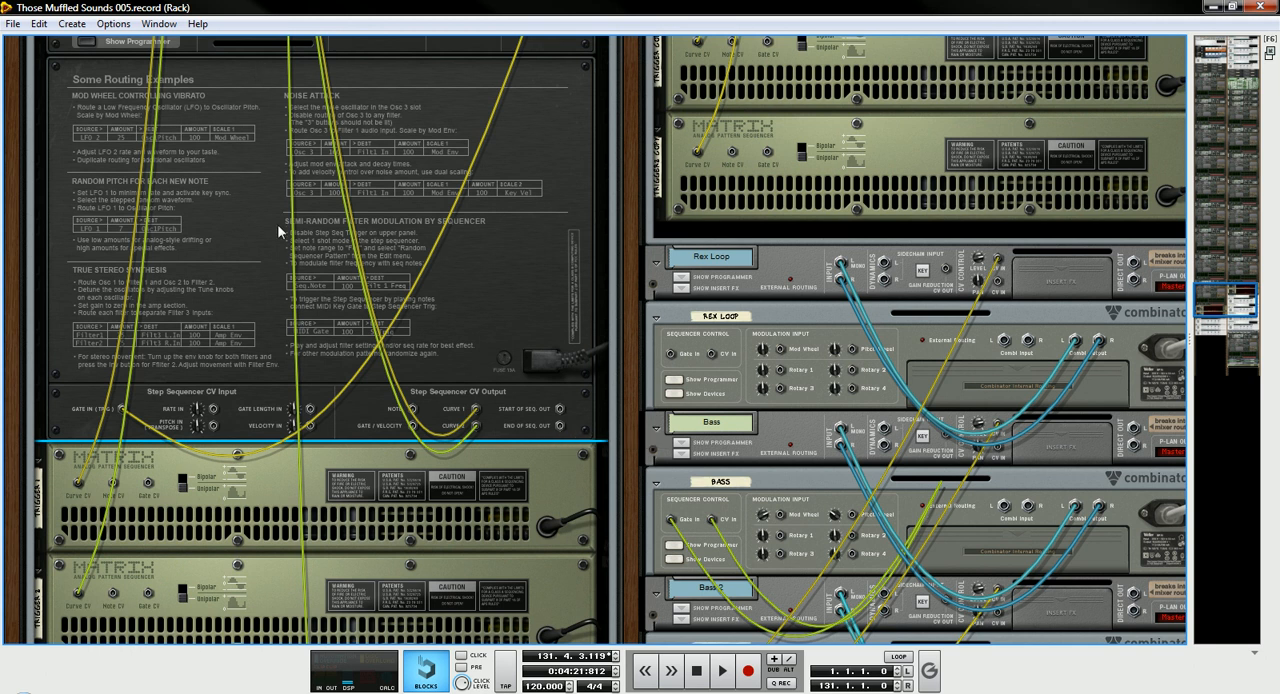
- Flip the rack back to its front and collapse all devices inside the Lead & Drum Combinator
key("Tab")
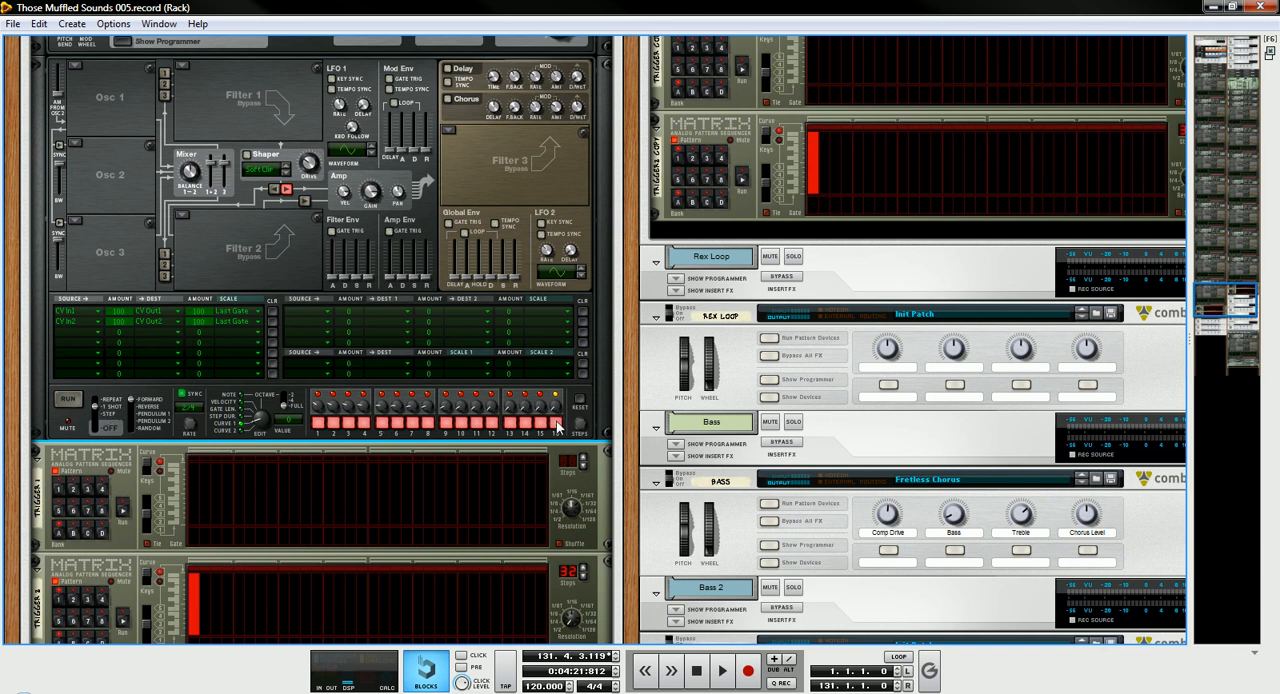
scroll(120, 231, "up", 2)
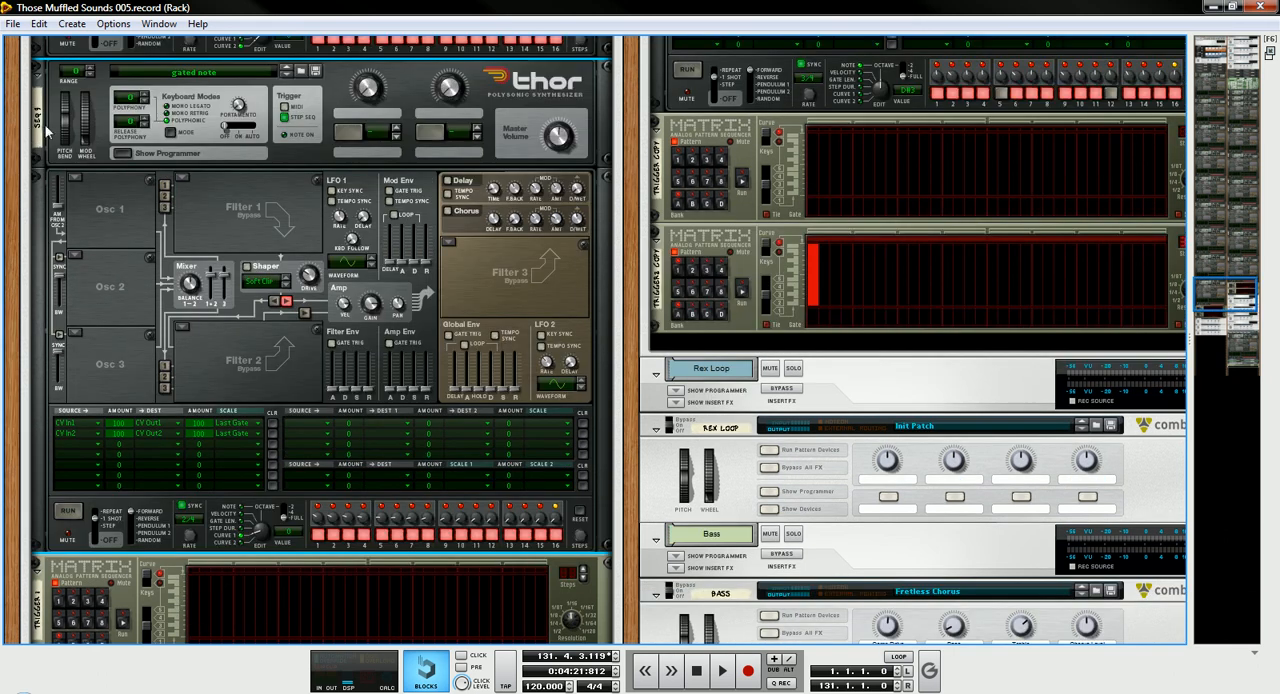
scroll(357, 216, "up", 1)
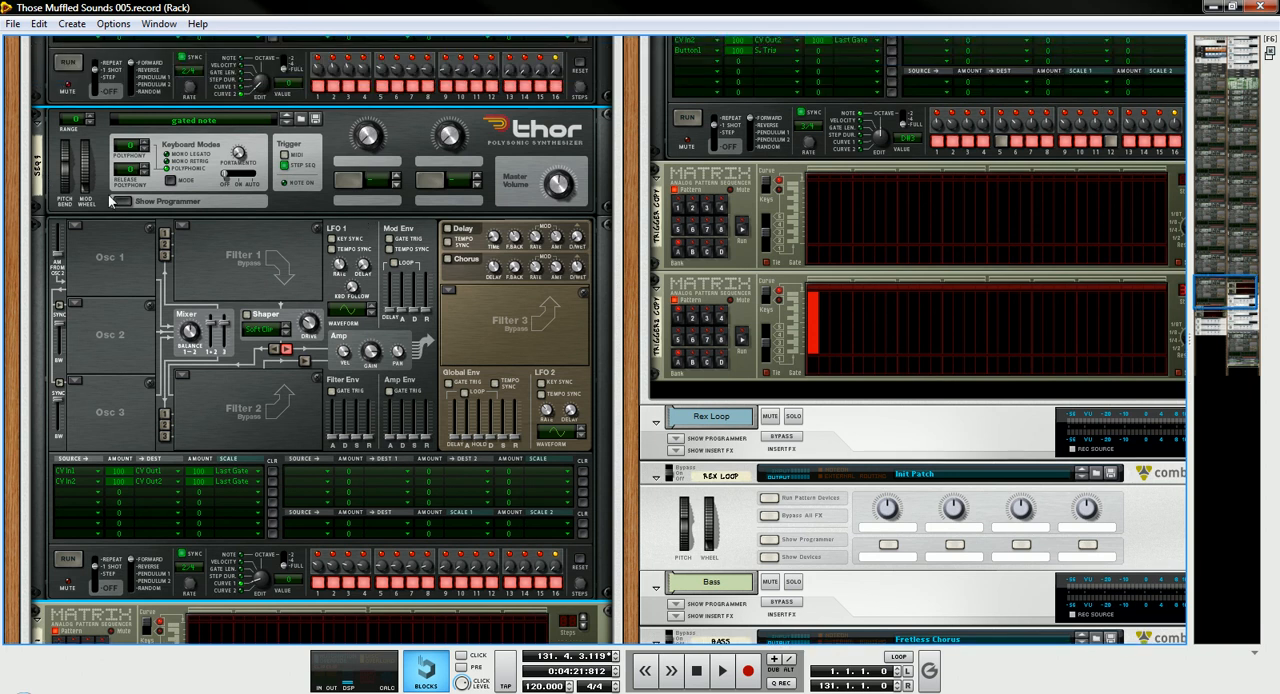
left_click(38, 125, "alt")
scroll(715, 337, "up", 1)
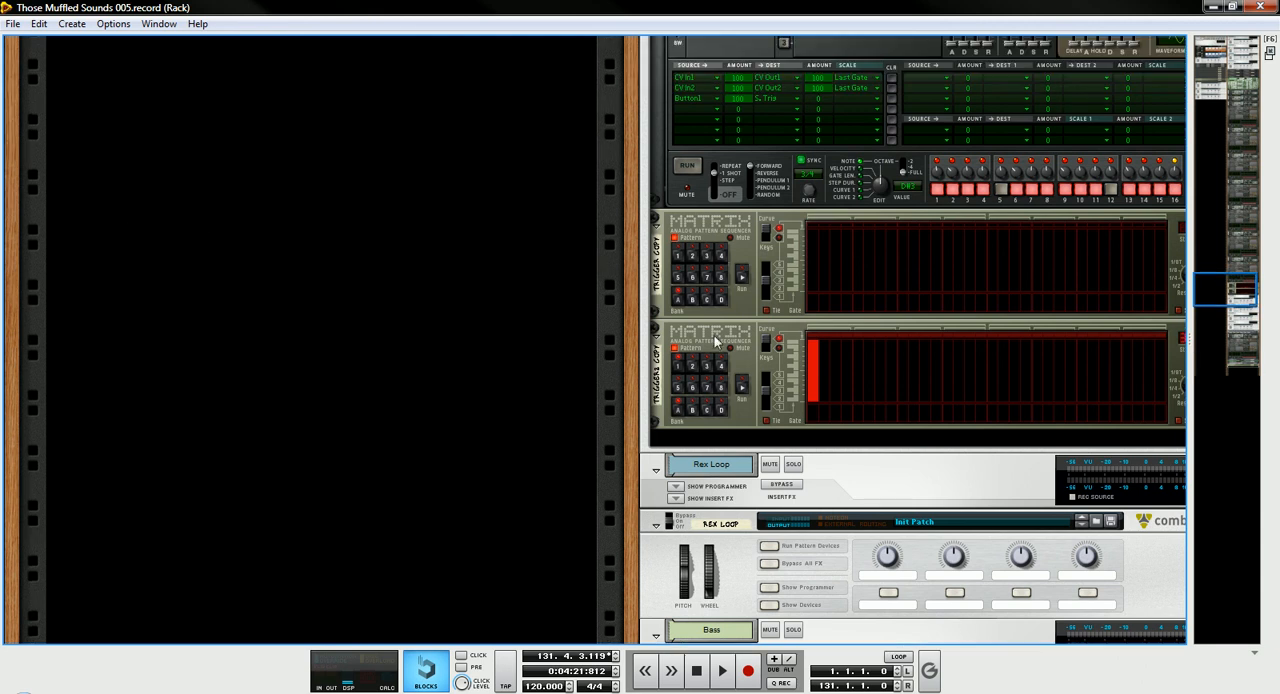
- Collapse all devices inside the Pad 2 Combinator and hide its device section
left_click_drag(1259, 143, 1273, 84)
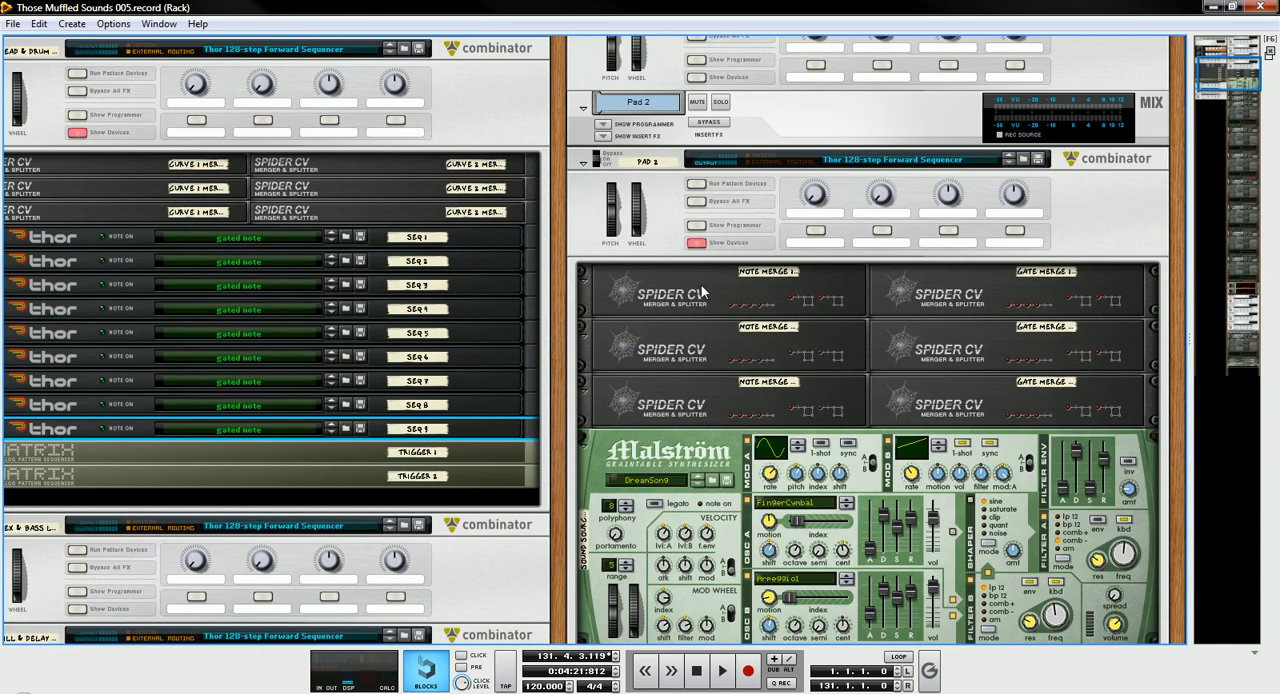
left_click(582, 332, "alt")
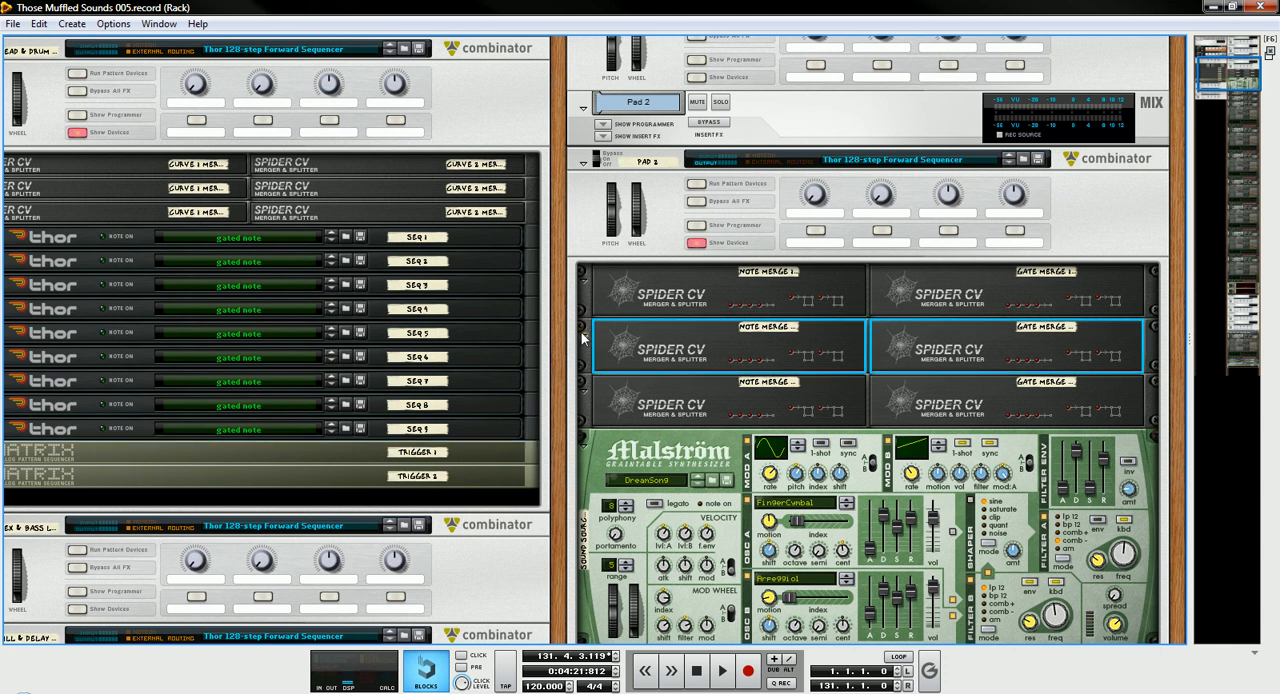
scroll(580, 308, "up", 2)
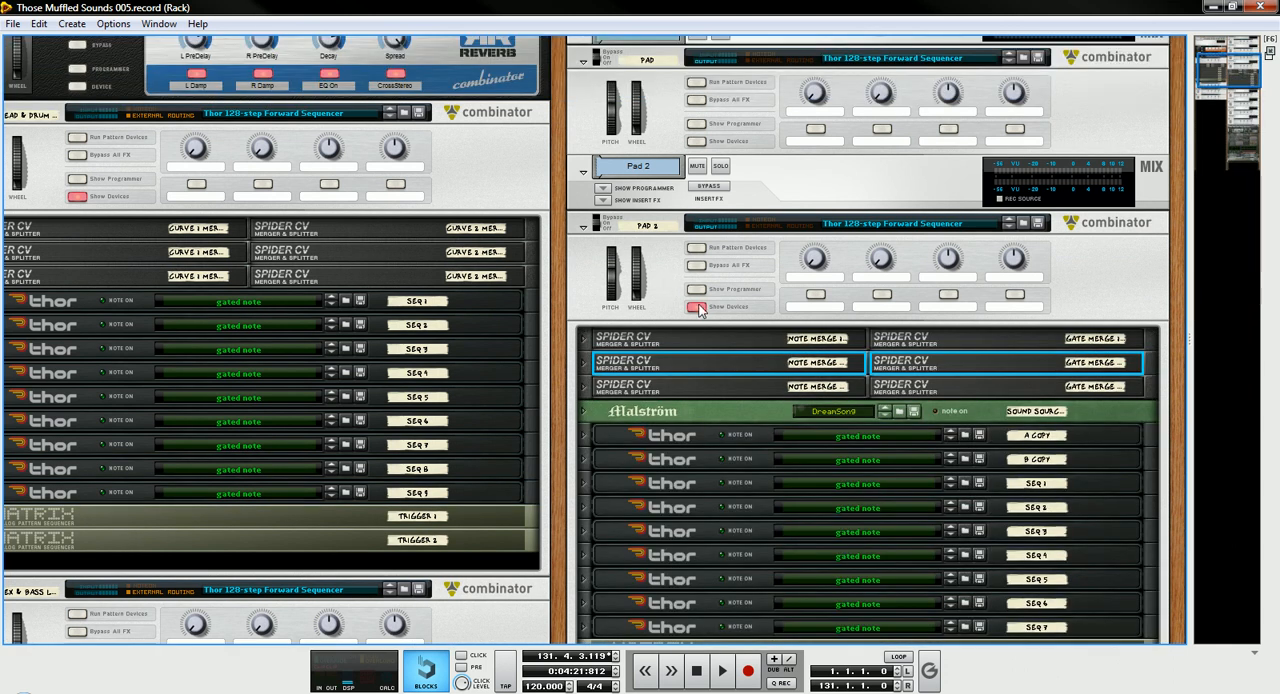
left_click(698, 242)
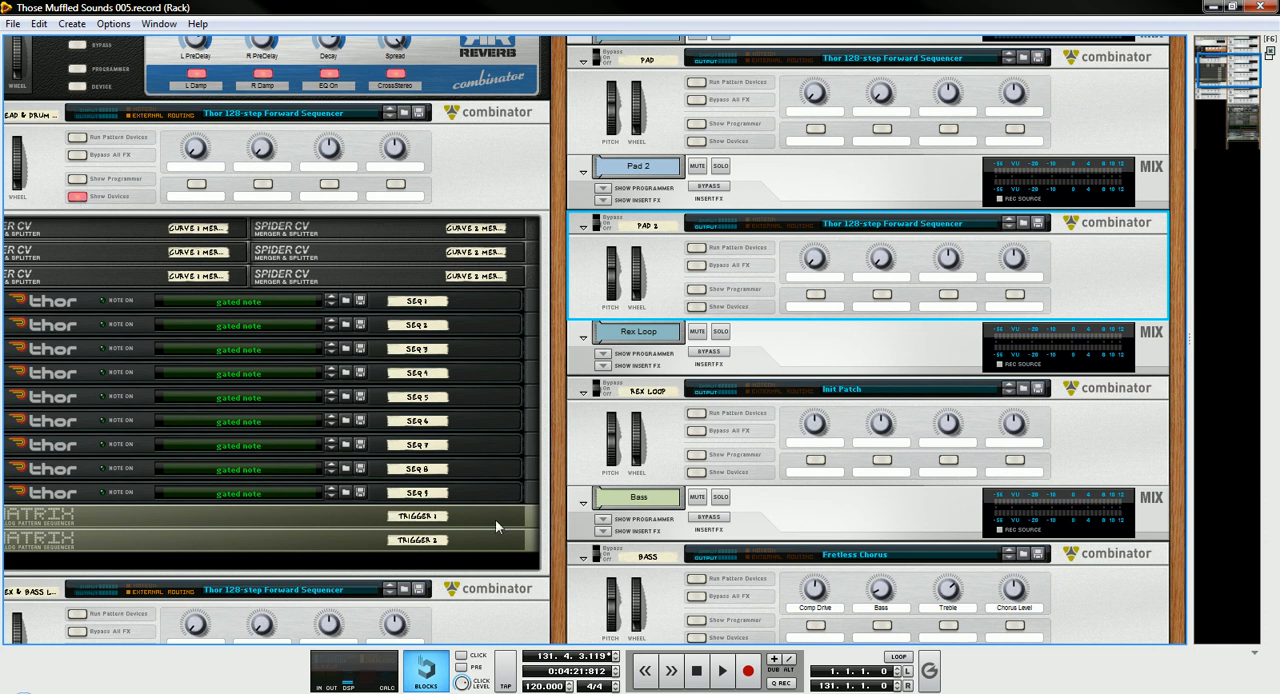
left_click_drag(555, 466, 701, 403)
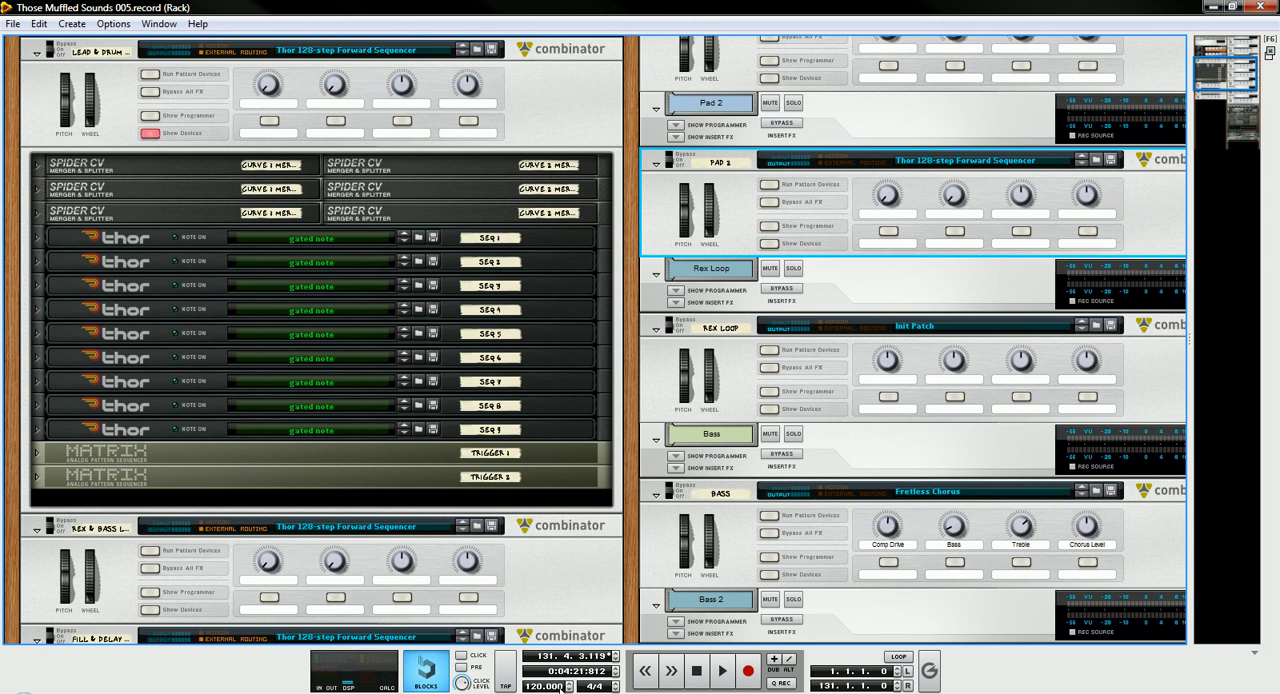